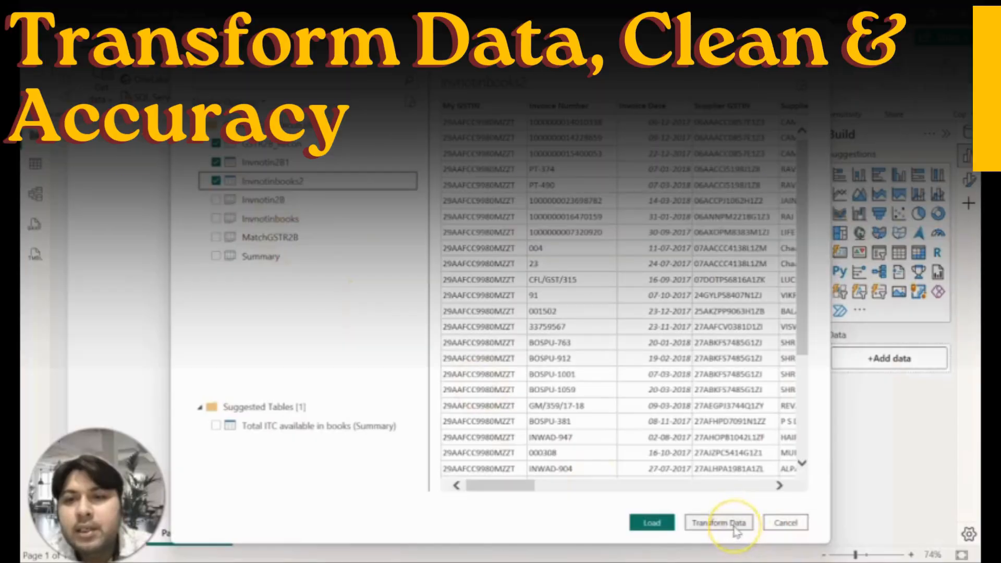
Open the selected tables for transformation in Power Query Editor and display the GSTR2B_Recon query.
click(732, 524)
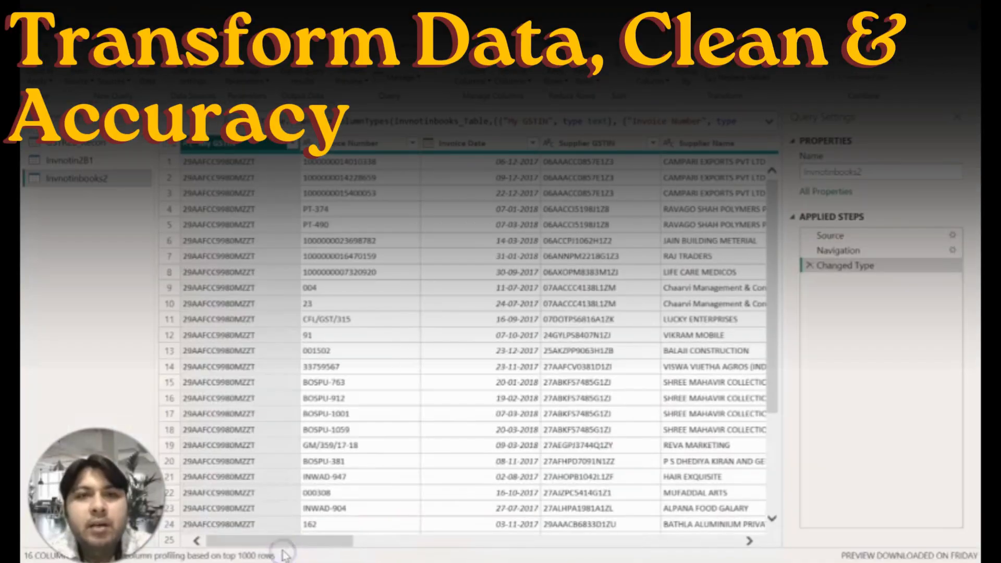
click(93, 147)
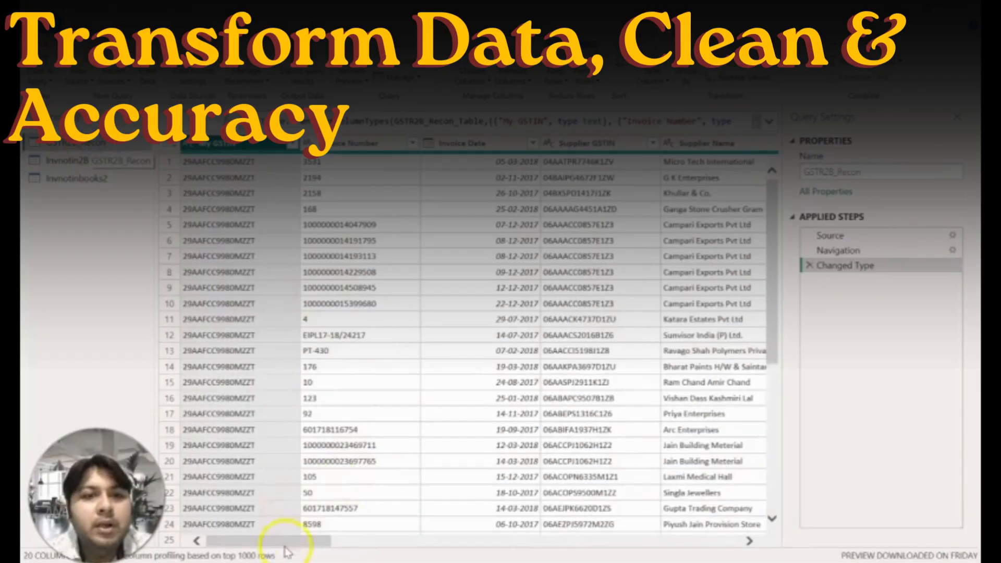
Replace "Books-GSTR2A_Match" with "MatchGSTR2B" in the GSTR2ARecon_Status column of GSTR2B_Recon.
drag(294, 549, 727, 543)
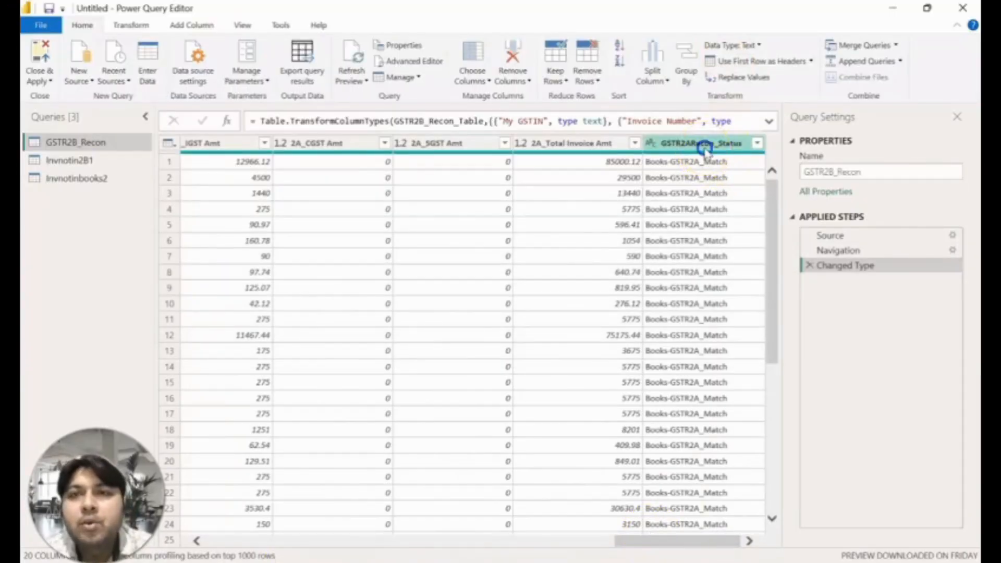
click(705, 151)
click(131, 26)
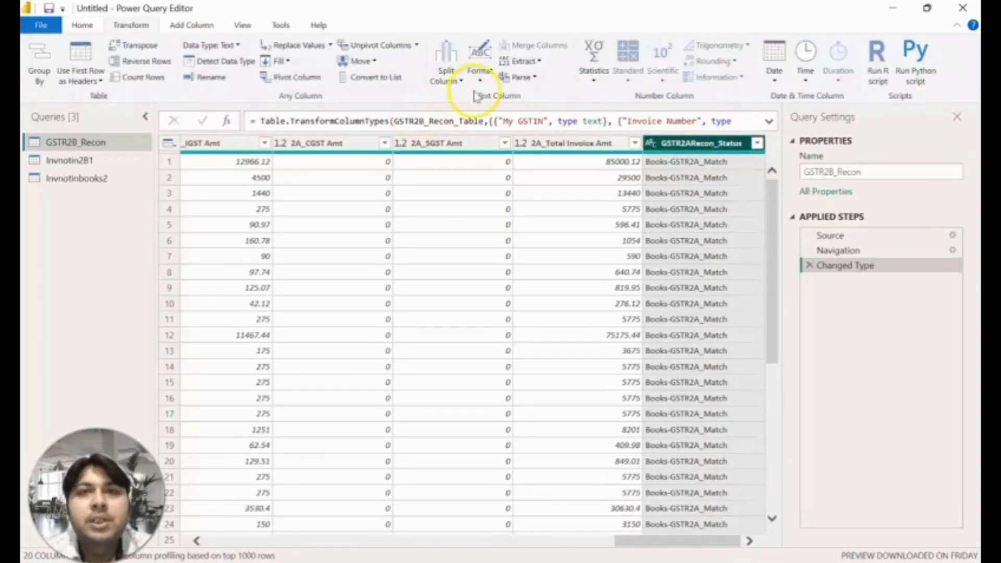
click(289, 46)
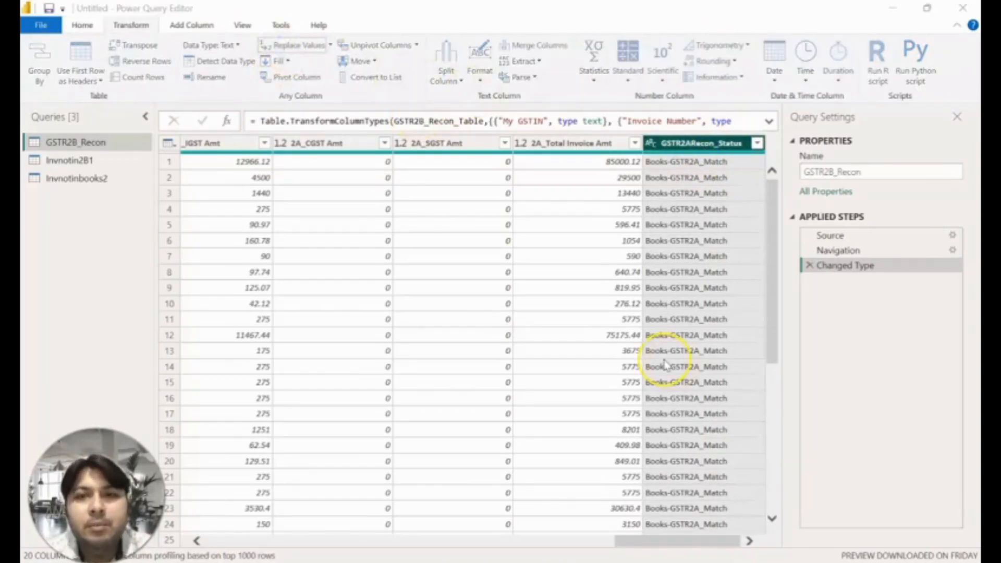
click(202, 175)
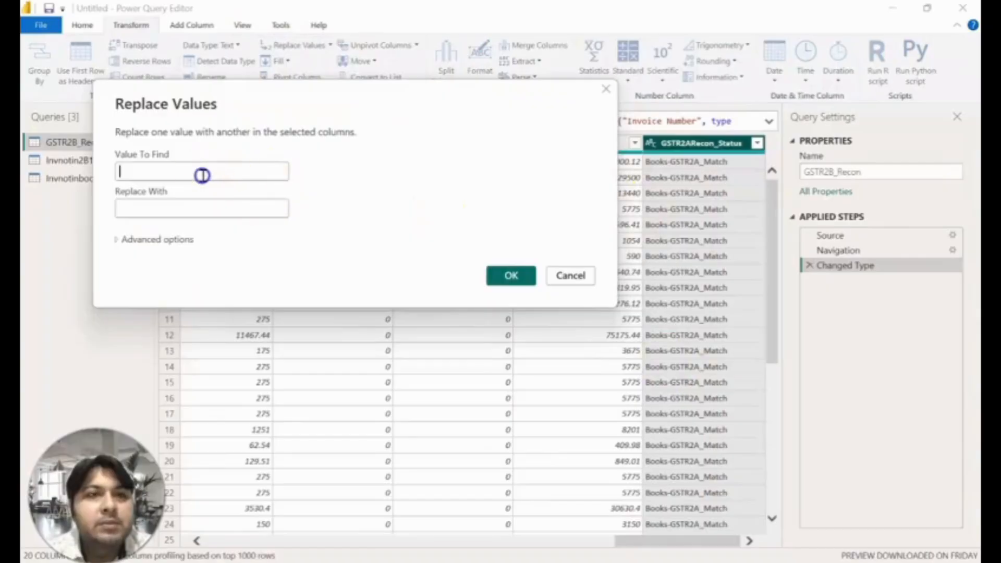
text(Books-GSTR2A_Match)
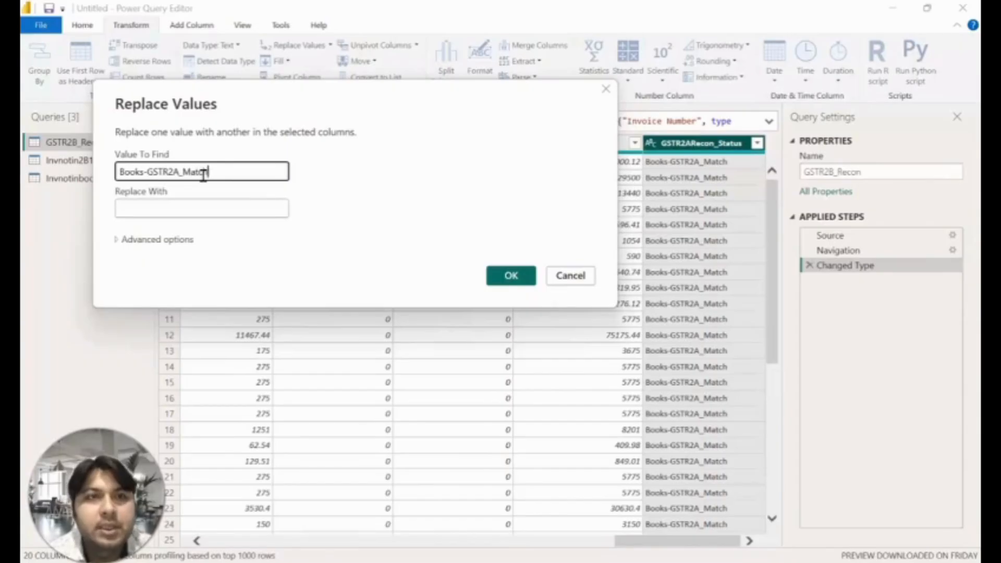
key(Tab)
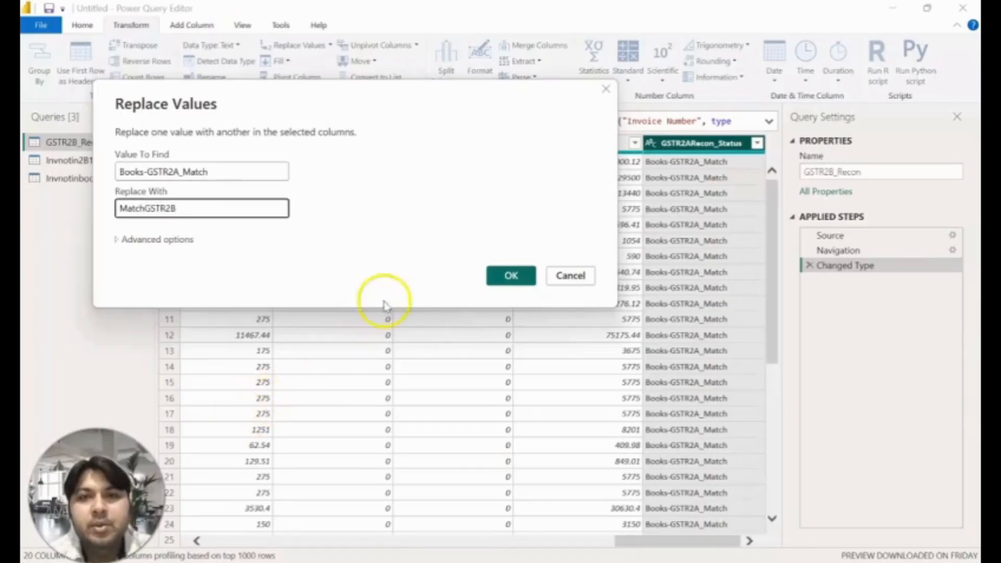
click(505, 279)
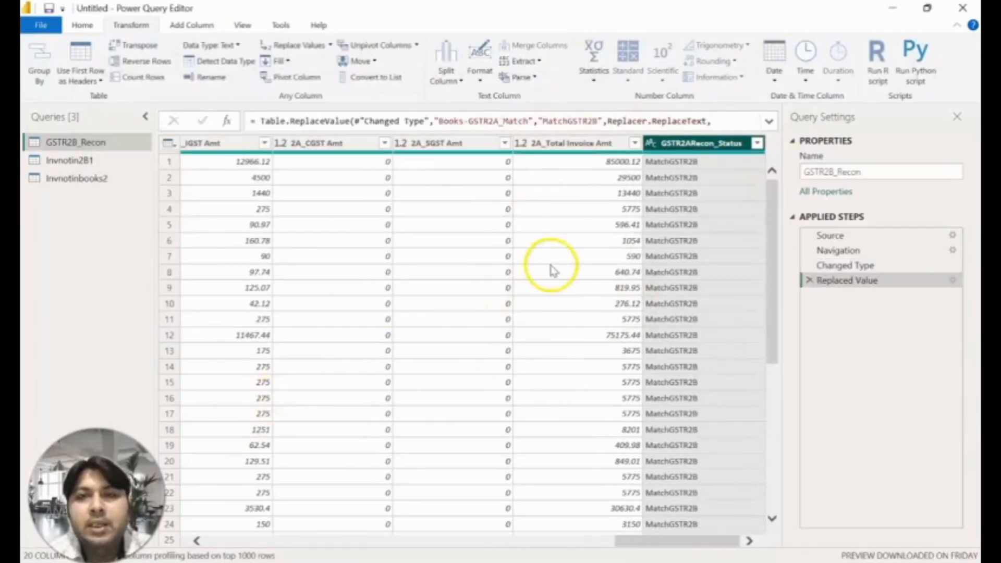
Remove the 2A_ columns from 2A_Invoice Number through 2A_Total Invoice Amt in GSTR2B_Recon.
drag(626, 543, 523, 544)
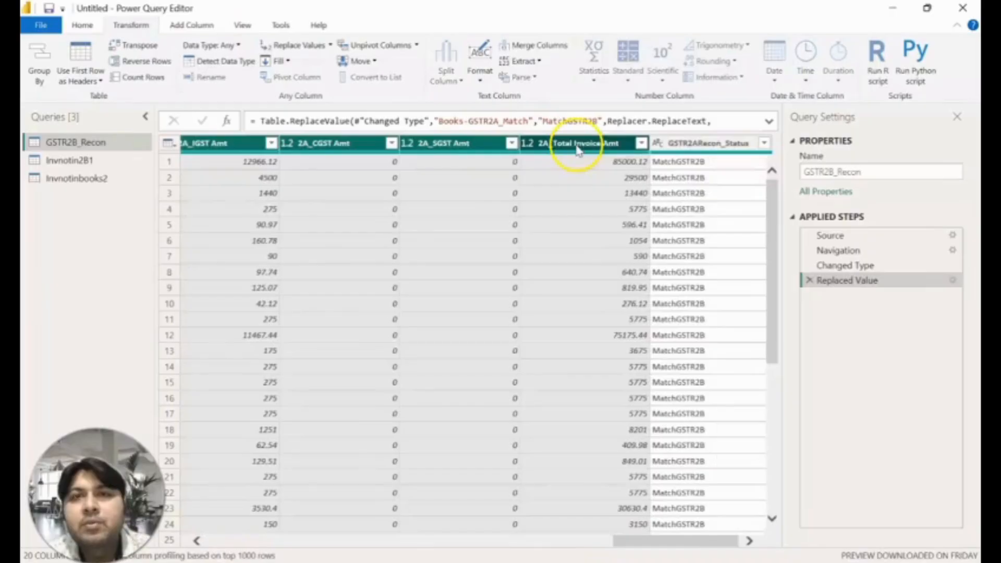
right_click(577, 150)
click(600, 166)
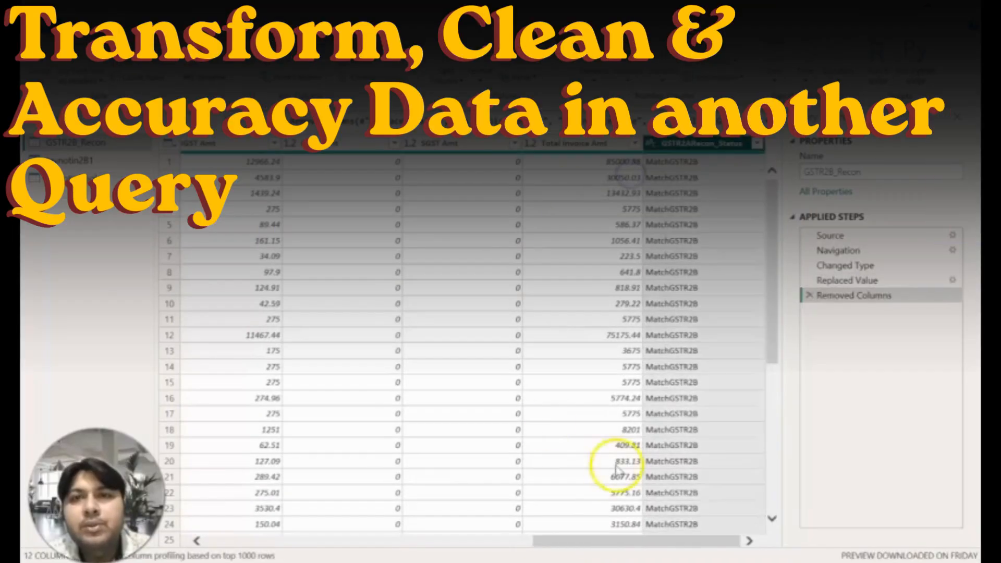
Add a column with the name of the month taken from the Invoice Date column.
drag(669, 548, 256, 548)
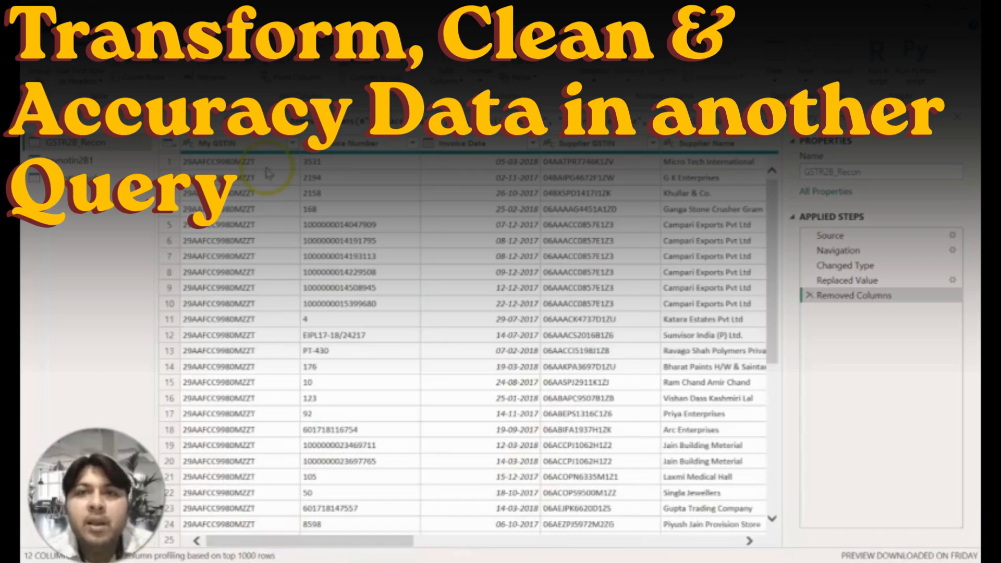
click(449, 152)
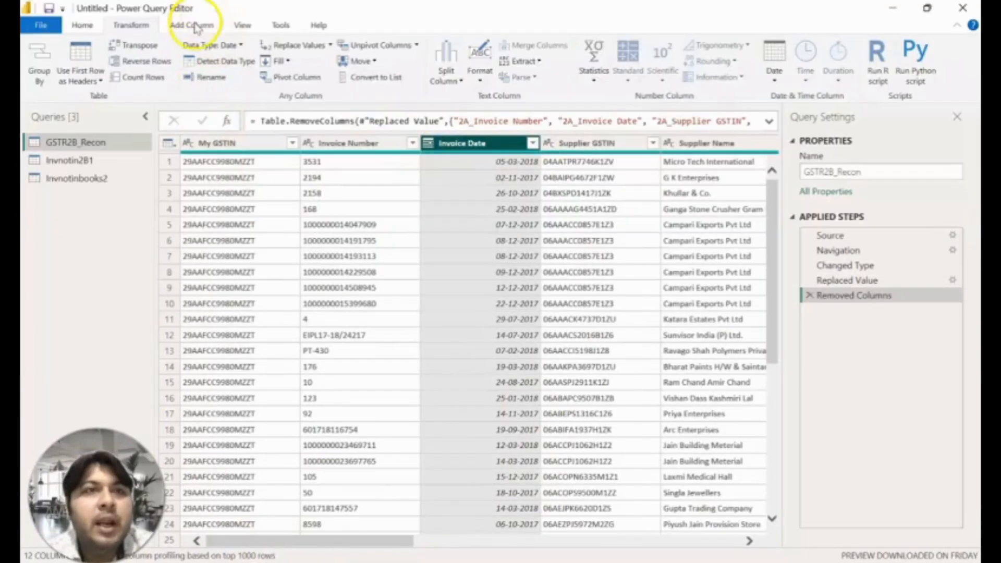
click(194, 25)
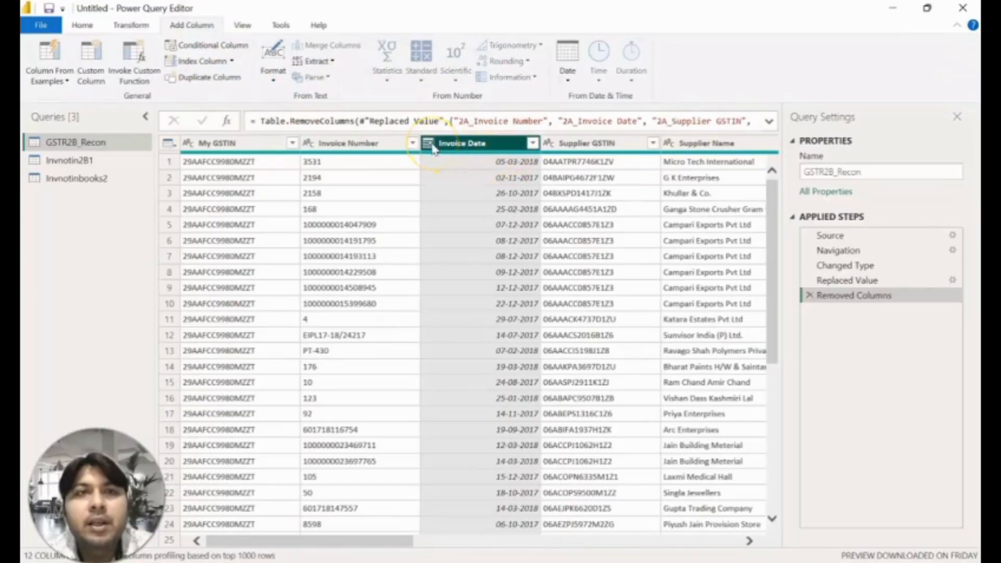
click(563, 85)
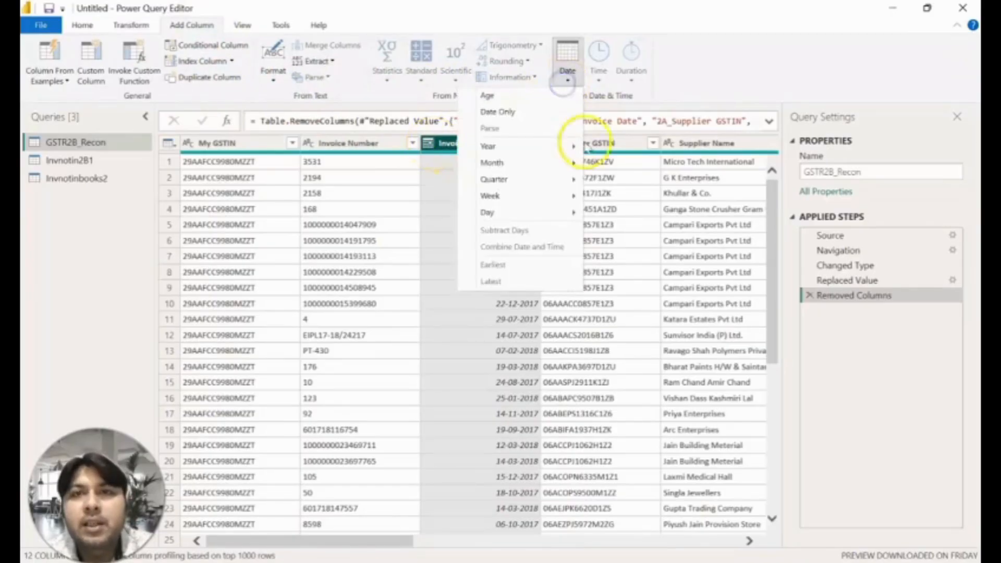
mouse_move(521, 165)
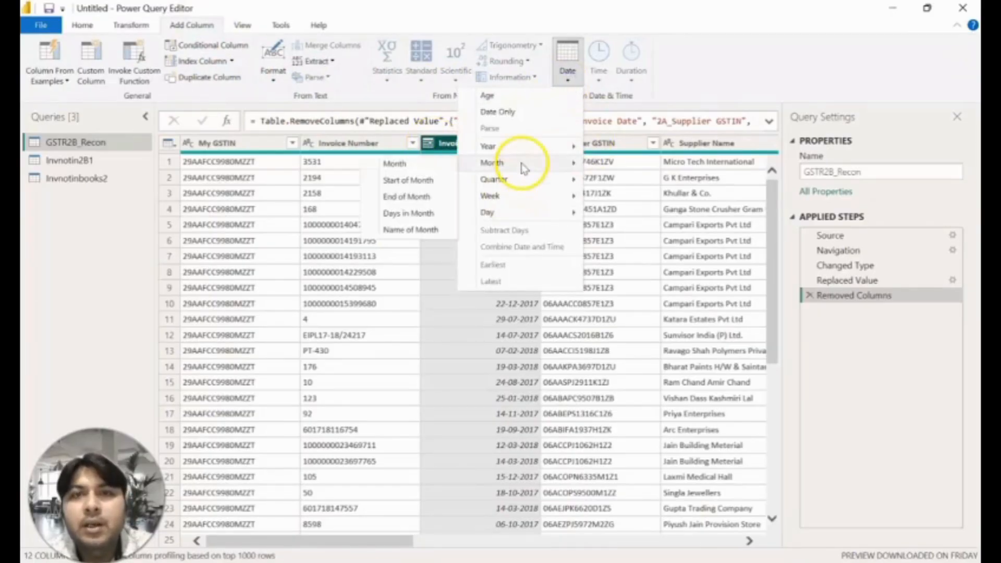
click(427, 231)
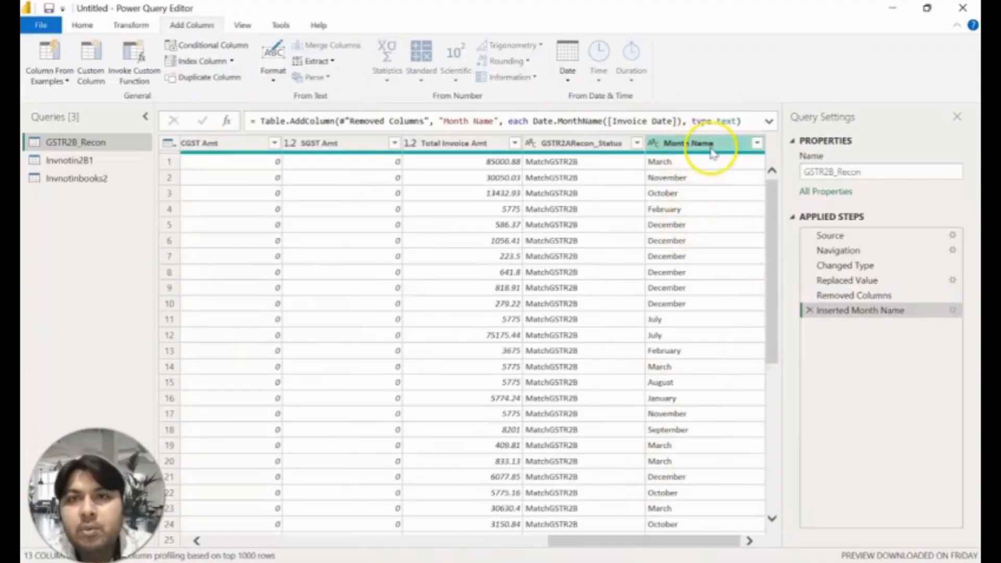
Move the Month Name column to directly after the Invoice Date column.
drag(713, 146, 248, 148)
drag(632, 542, 407, 545)
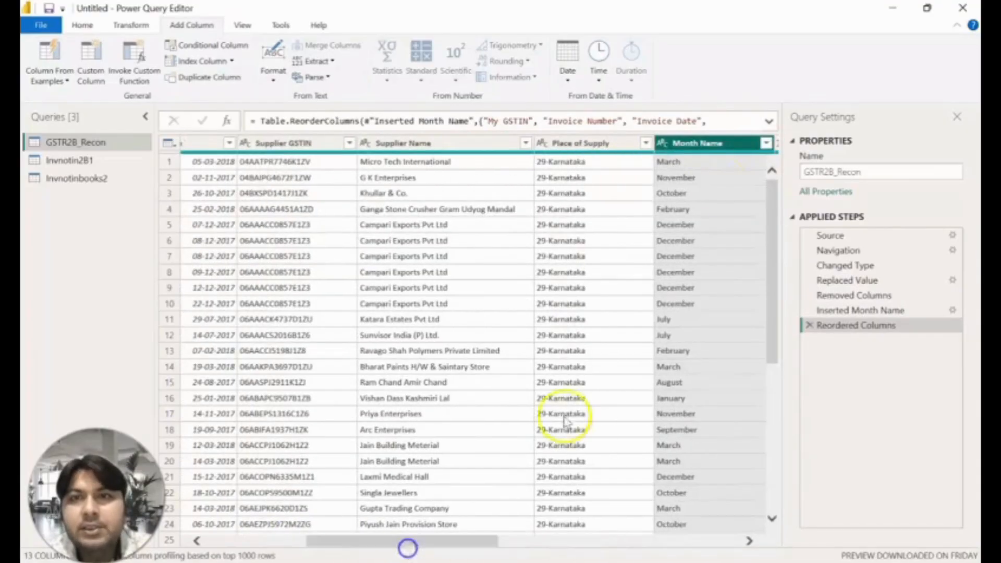
drag(697, 143, 587, 152)
drag(583, 151, 247, 148)
drag(463, 541, 326, 536)
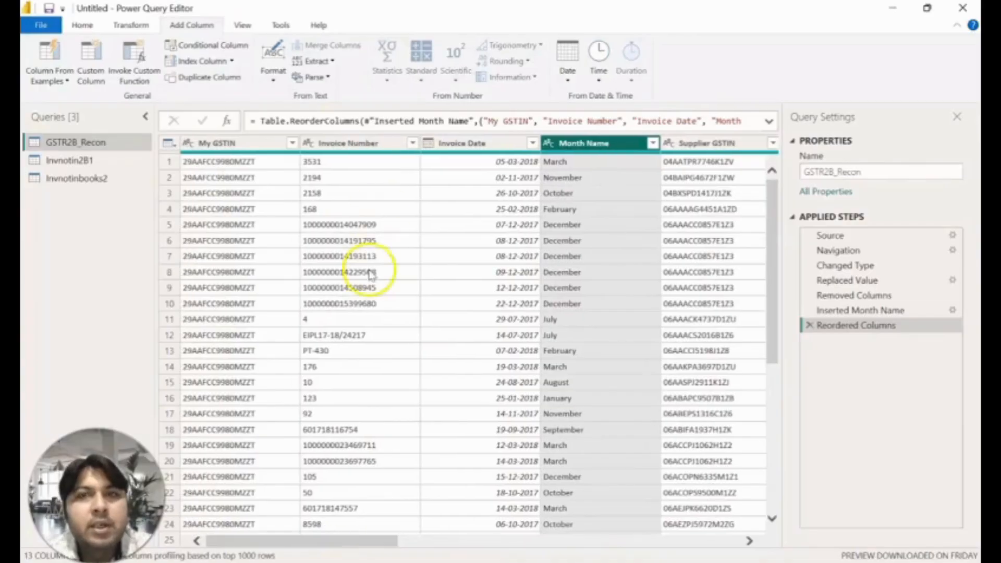
In the Invnotin2B1 query, replace "Invoice available in books but not in 2B" with "Missing in 2B" in the GSTR2B_Status column.
click(52, 160)
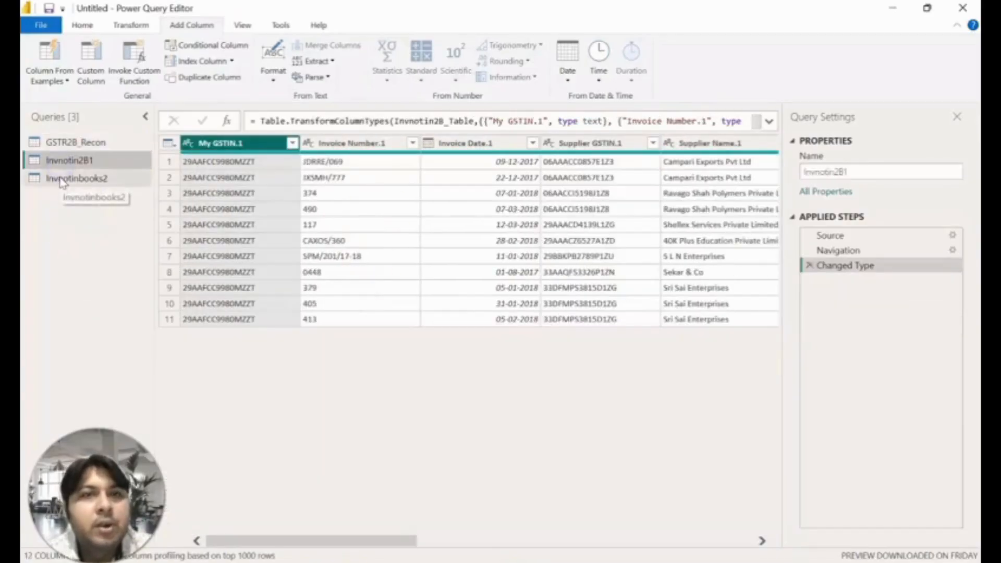
drag(365, 539, 664, 541)
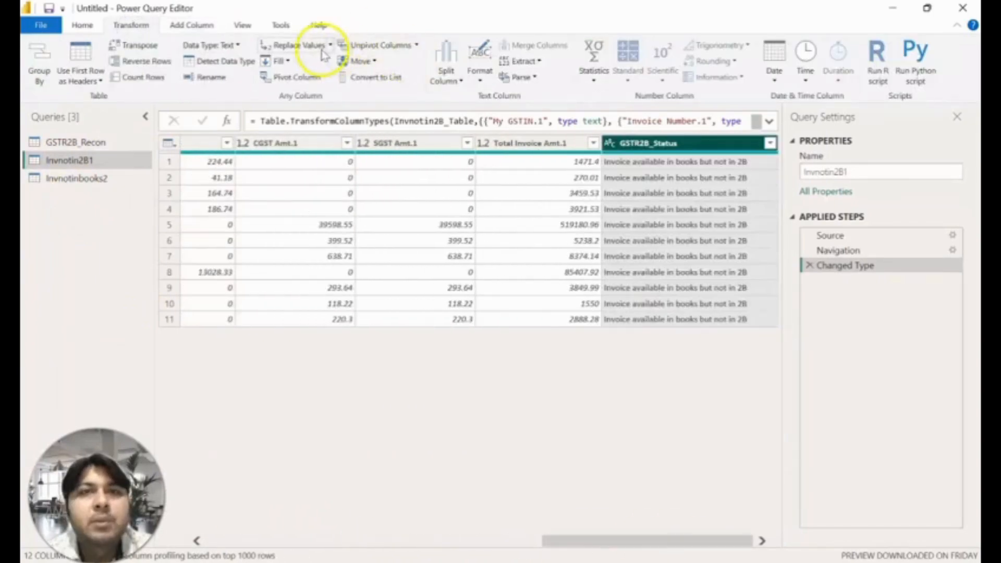
click(308, 46)
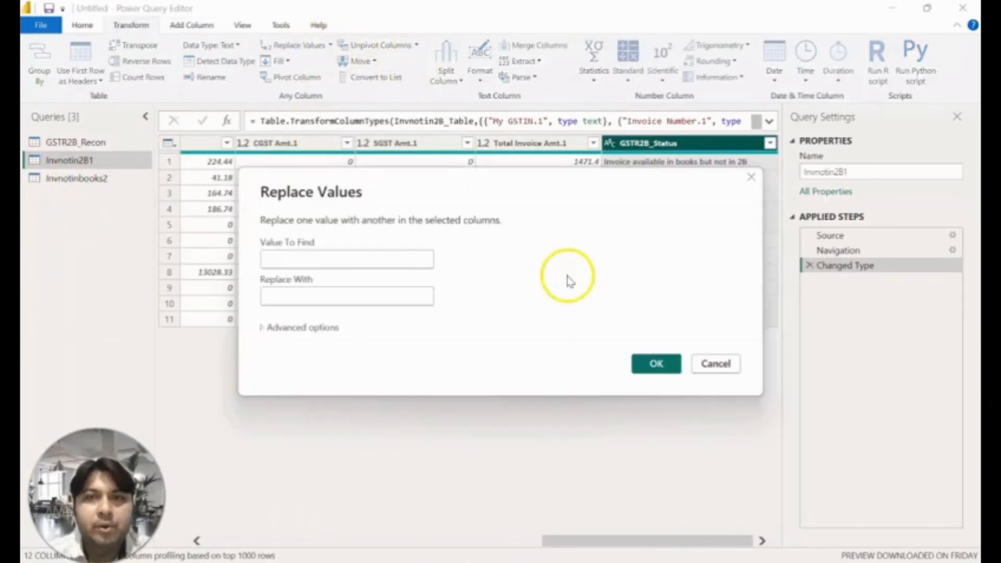
text(Invoice available in books but no)
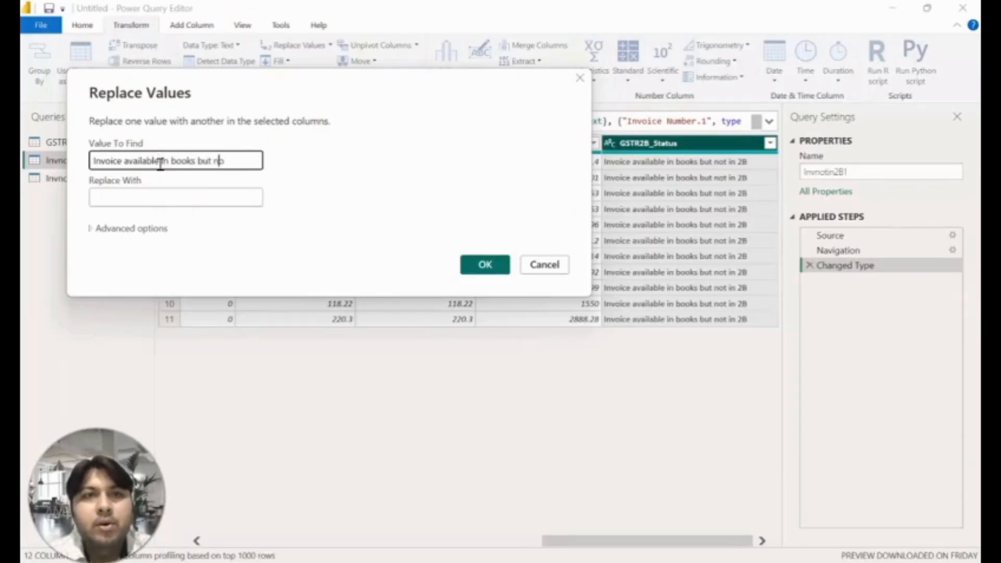
text(B)
key(Tab)
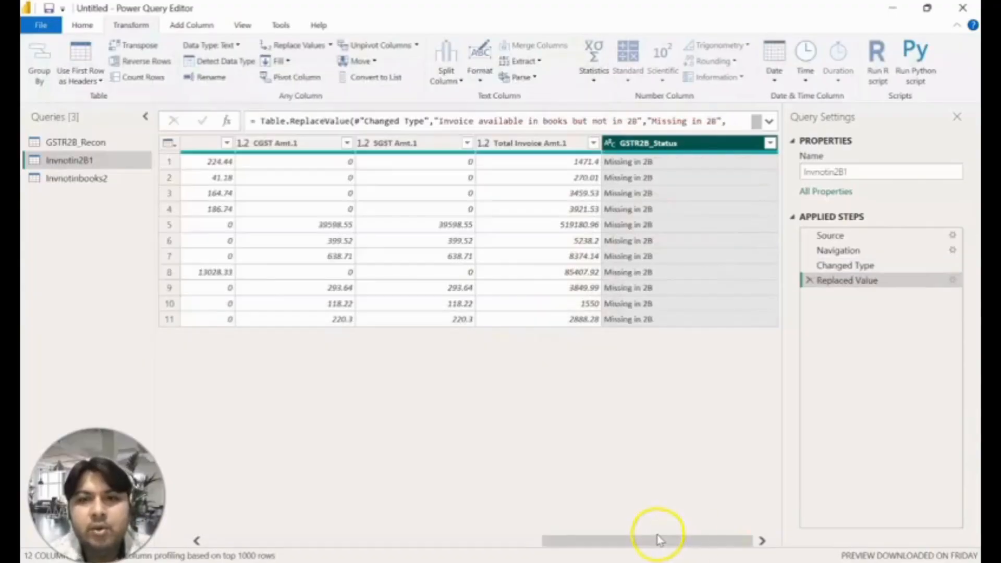
drag(655, 537, 629, 538)
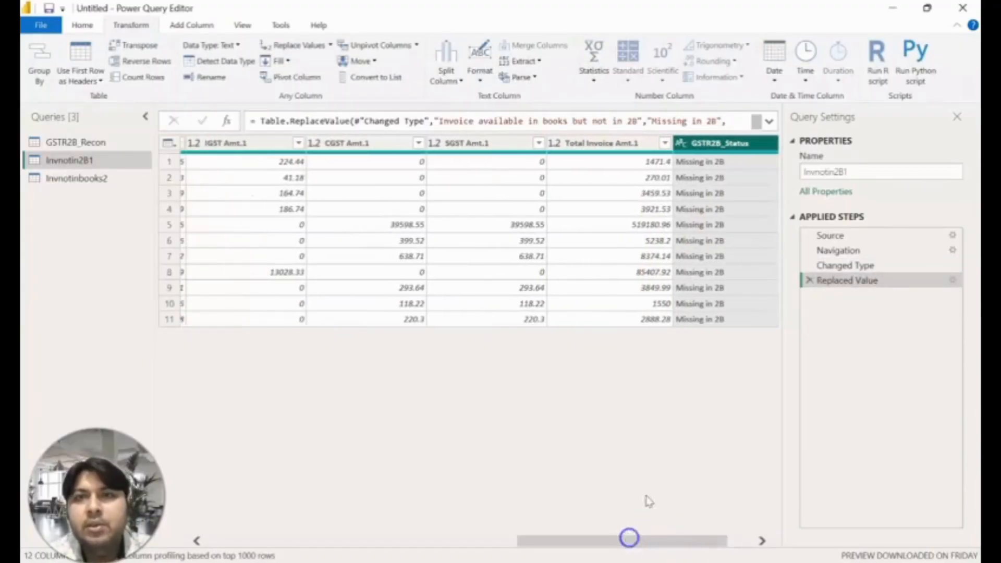
click(607, 146)
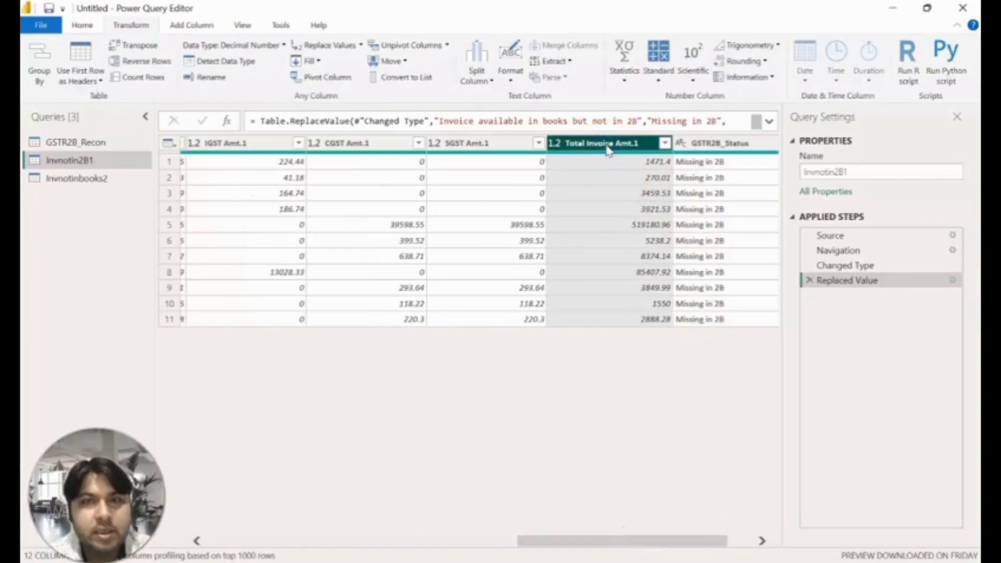
shift+click(485, 145)
shift+click(363, 148)
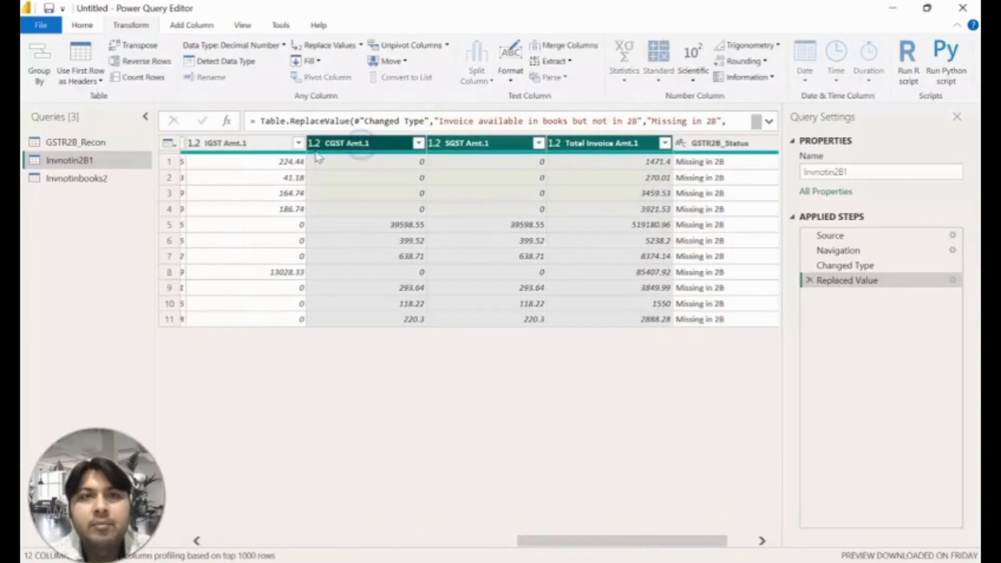
shift+click(230, 146)
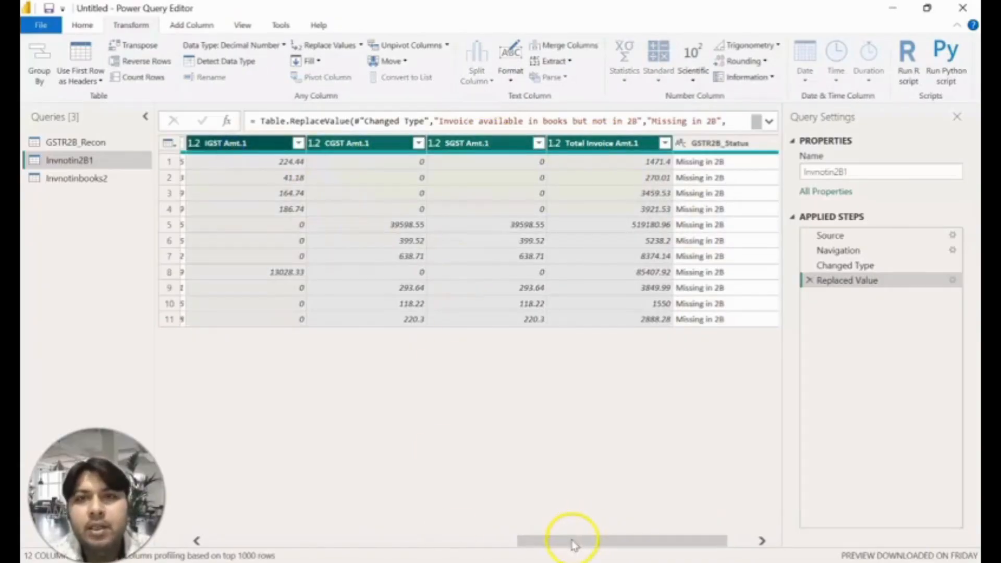
drag(572, 544, 503, 543)
shift+click(319, 144)
right_click(319, 145)
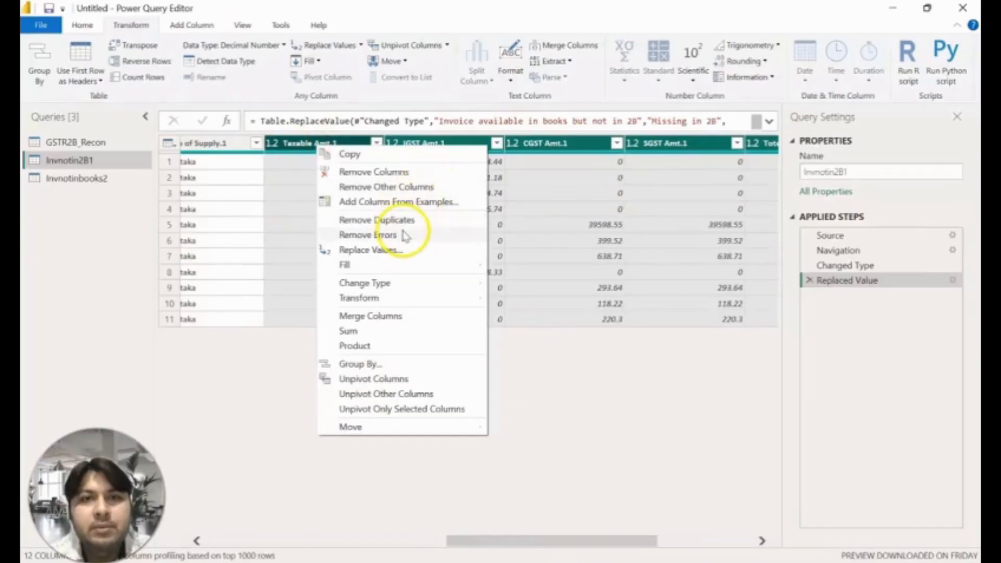
click(407, 250)
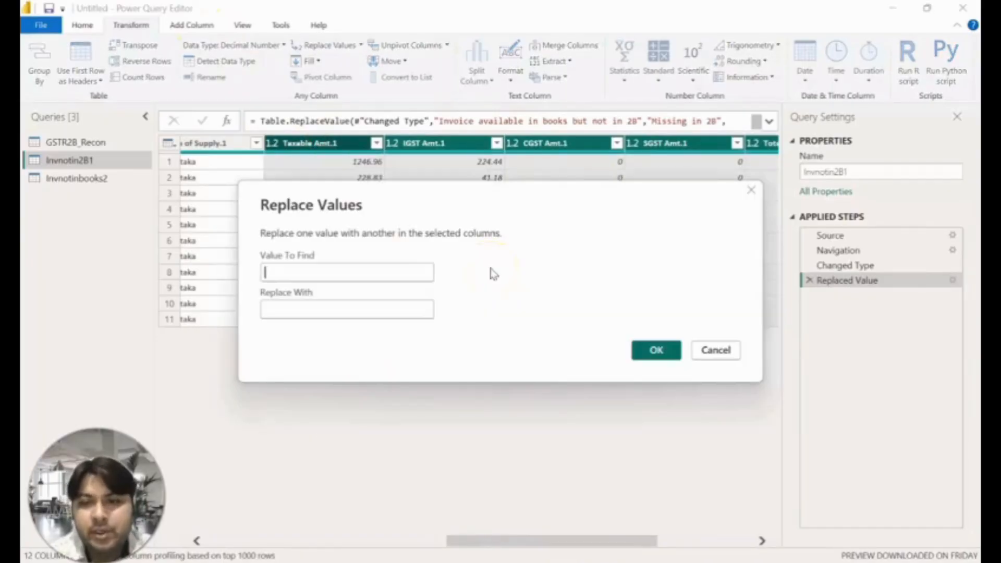
text(.1)
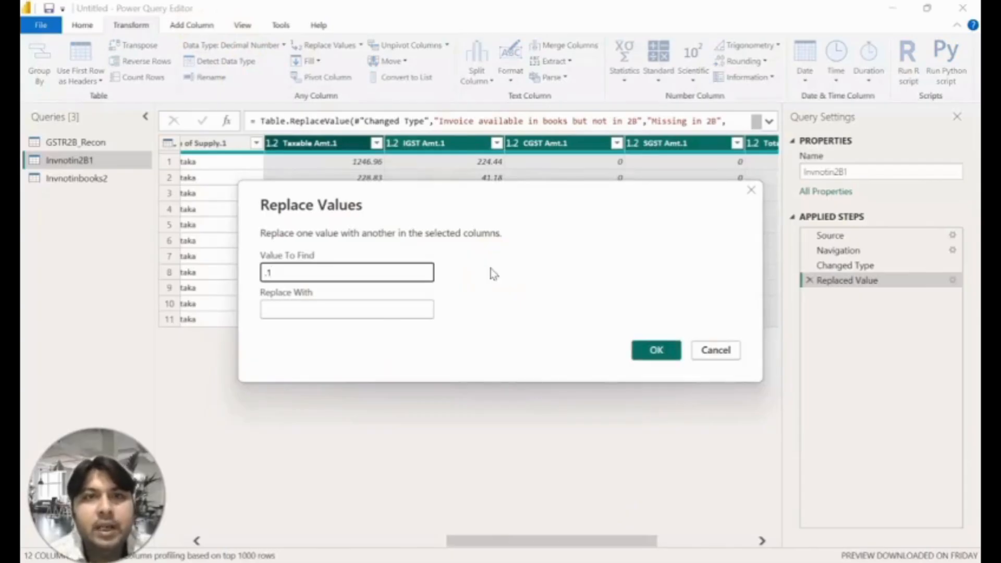
click(650, 350)
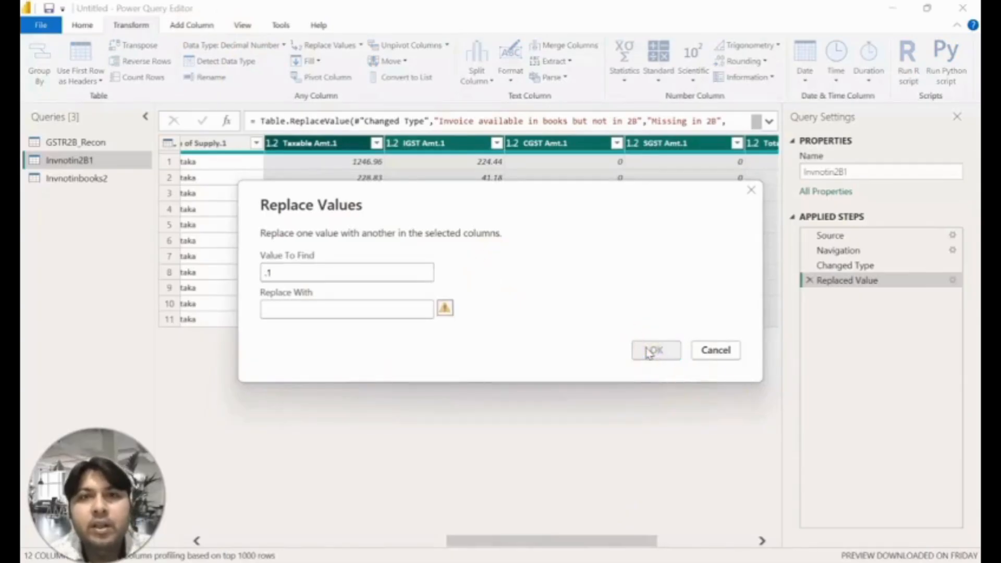
Rename the Taxable Amt.1, IGST Amt.1 and CGST Amt.1 columns of Invnotin2B1 to Taxable Amt, IGST Amt and CGST Amt.
double_click(302, 141)
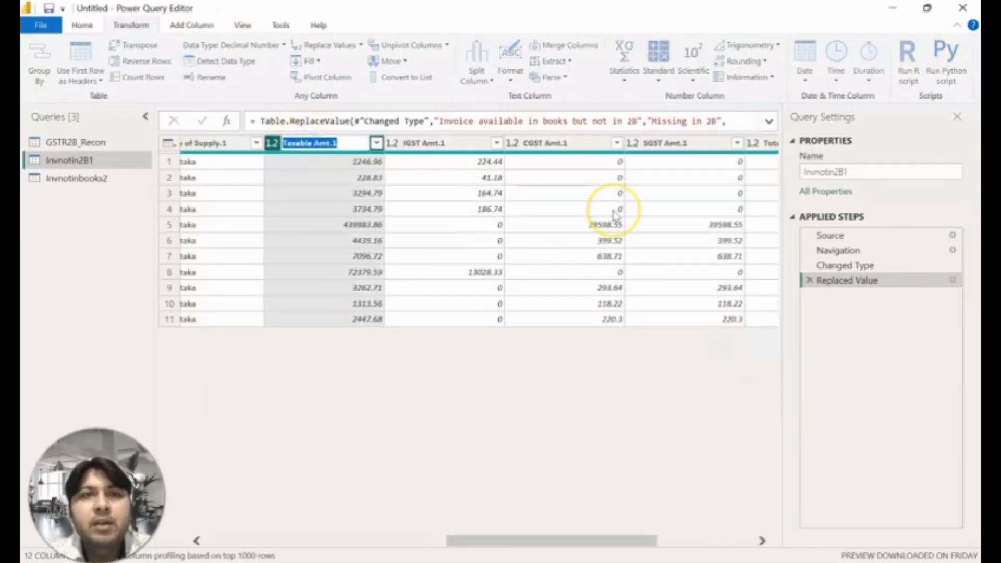
key(Right)
key(Tab)
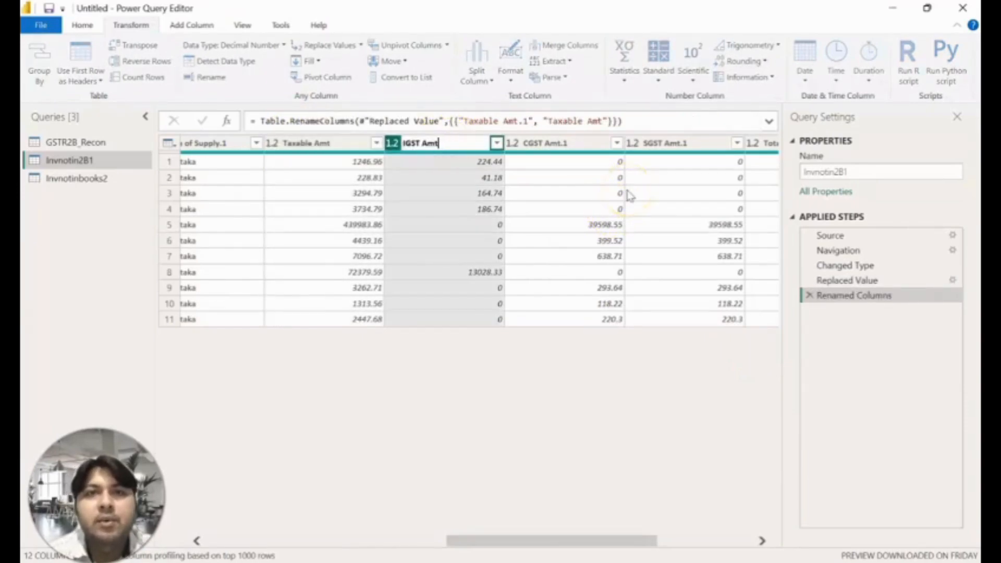
key(Return)
double_click(544, 143)
key(Right)
key(BackSpace)
key(BackSpace)
key(Return)
Remove the .1 suffix from the SGST Amt.1 and Total Invoice Amt.1 column names.
double_click(665, 142)
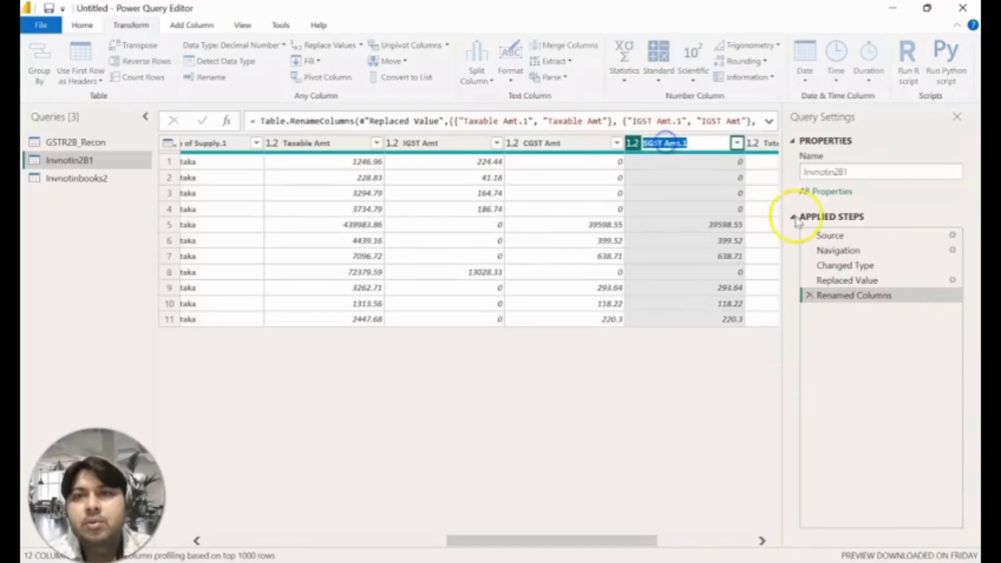
key(Right)
key(BackSpace)
key(Return)
key(Right)
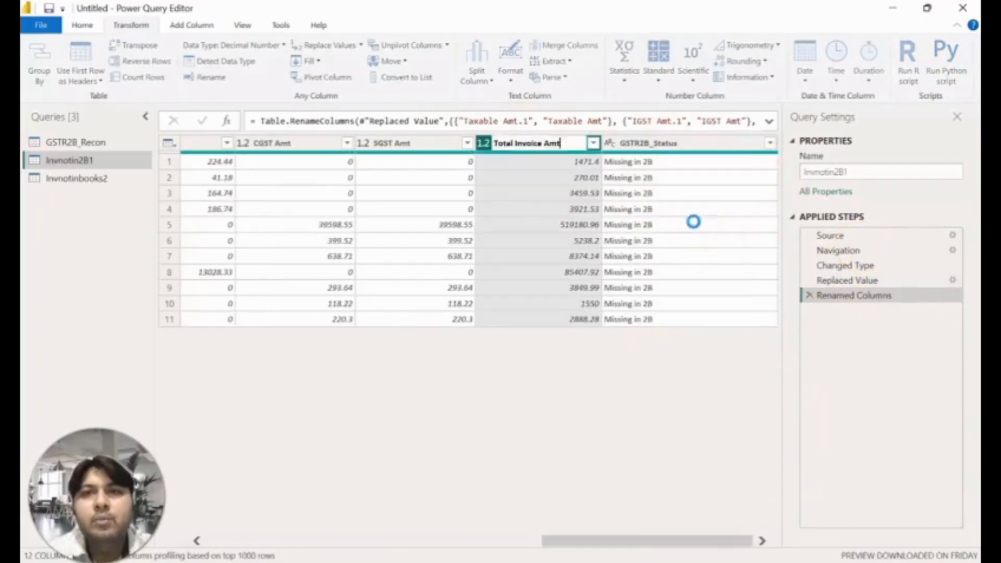
Remove the .1 suffix from the remaining column names, working from Place of Supply.1 back to My GSTIN.1.
drag(679, 546, 483, 520)
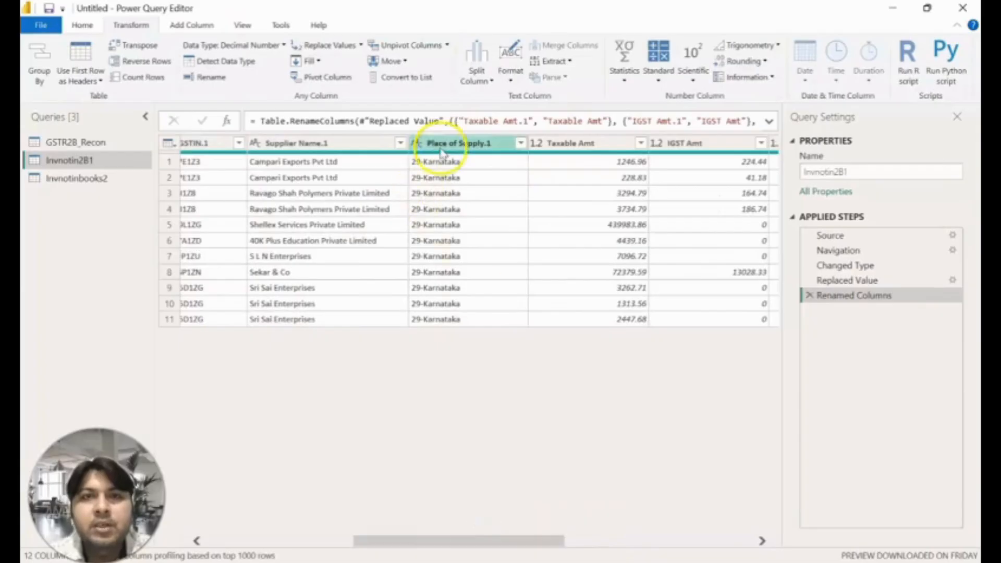
double_click(438, 142)
key(Right)
key(BackSpace)
key(Return)
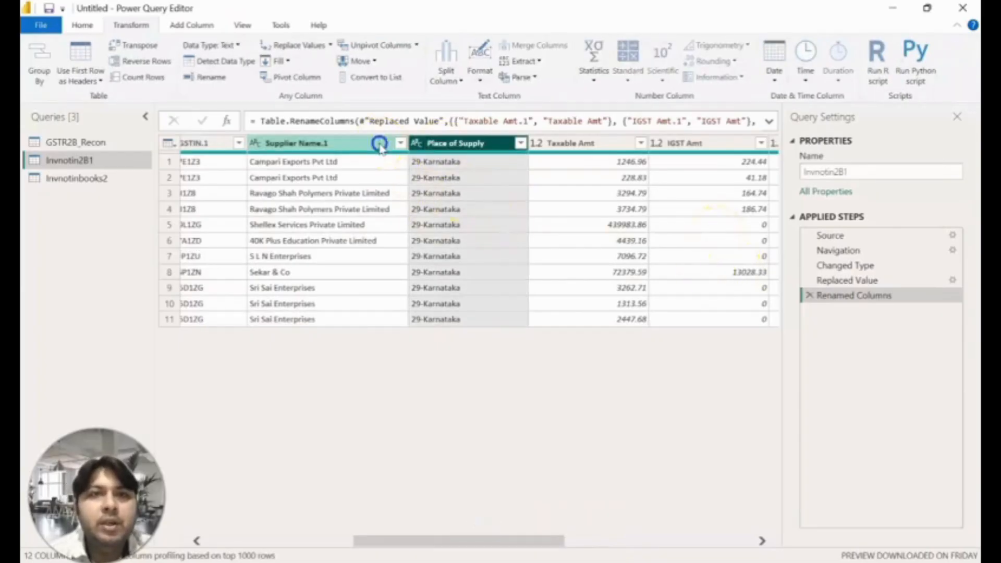
double_click(380, 143)
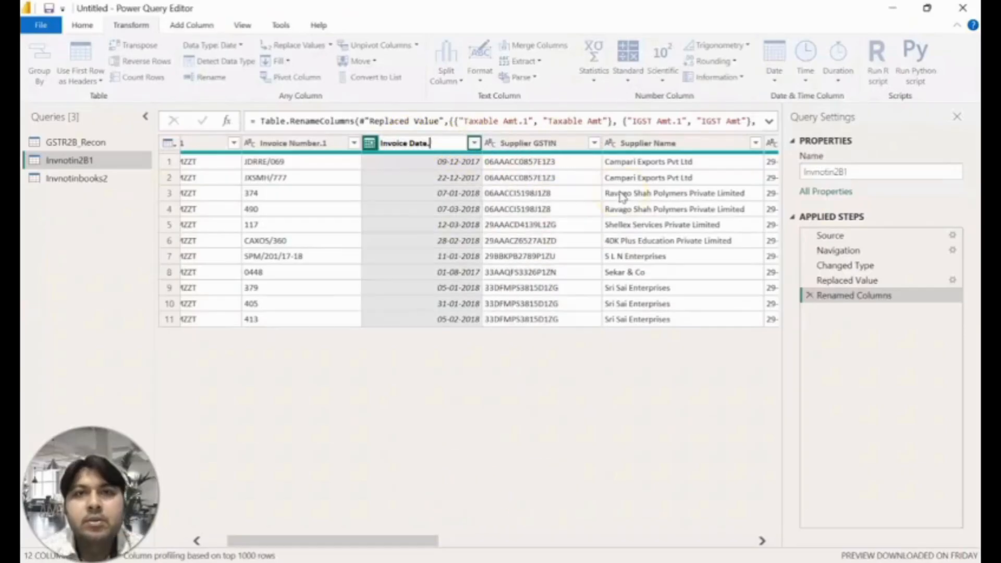
key(Return)
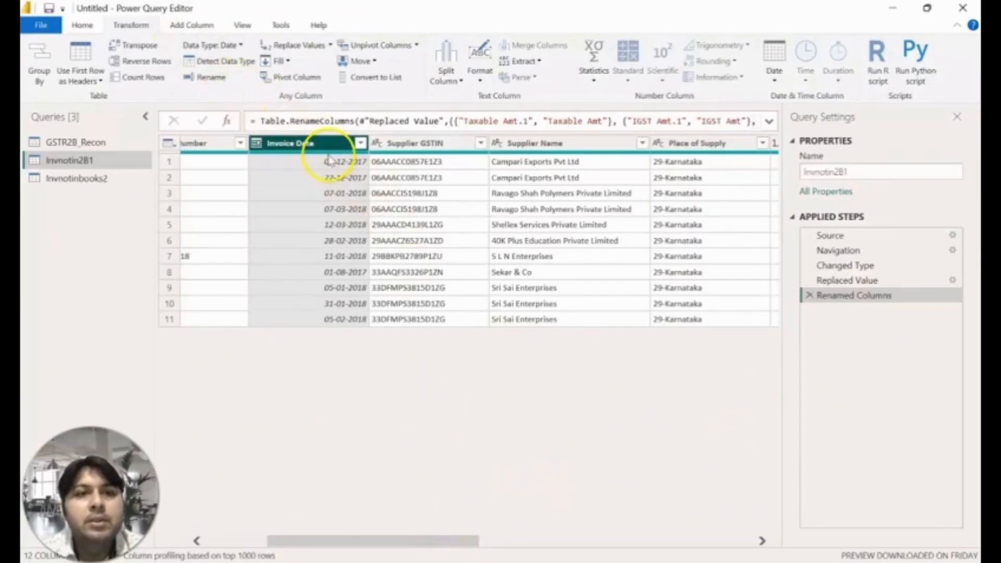
Add a name-of-month column based on Invoice Date in Invnotin2B1 and place it directly after Invoice Date.
click(198, 25)
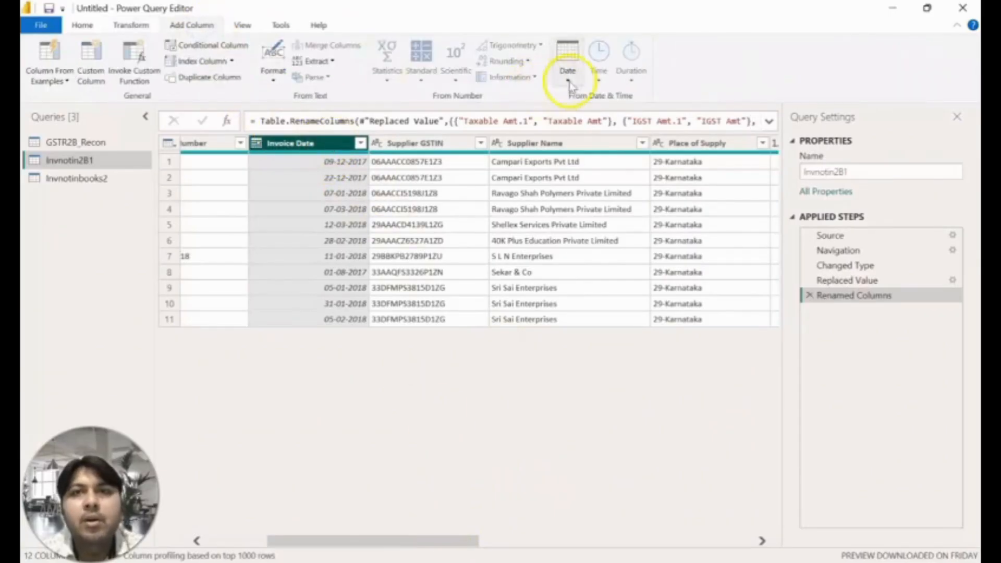
click(567, 60)
mouse_move(523, 167)
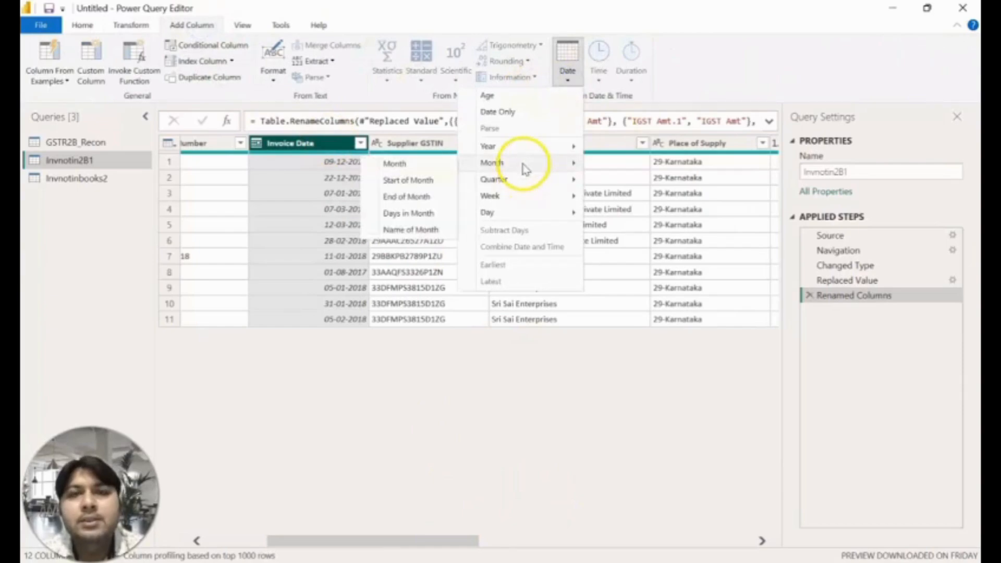
click(412, 230)
drag(714, 145, 281, 152)
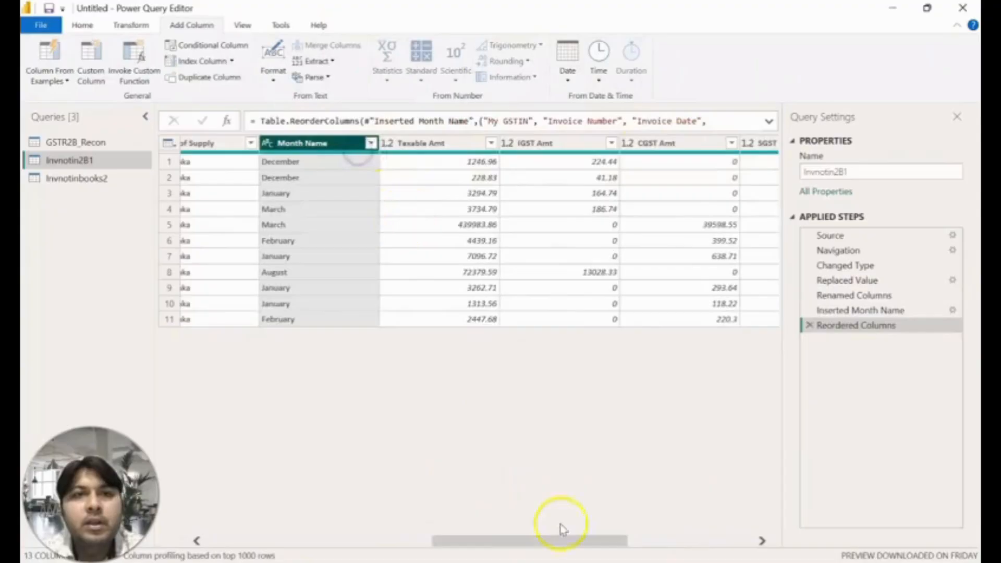
drag(459, 540, 698, 543)
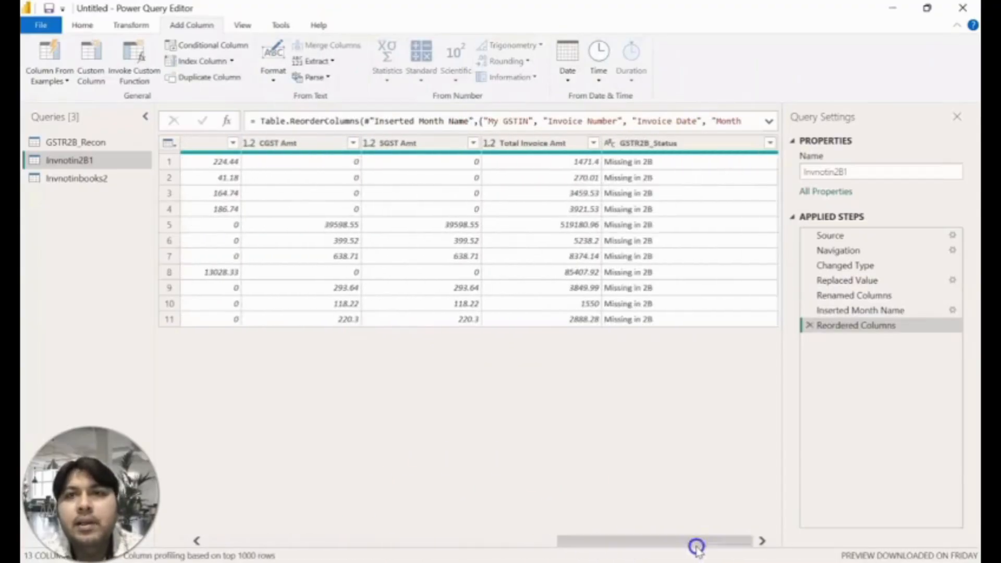
Remove the Invoice Type column from the Invnotinbooks2 query.
click(77, 178)
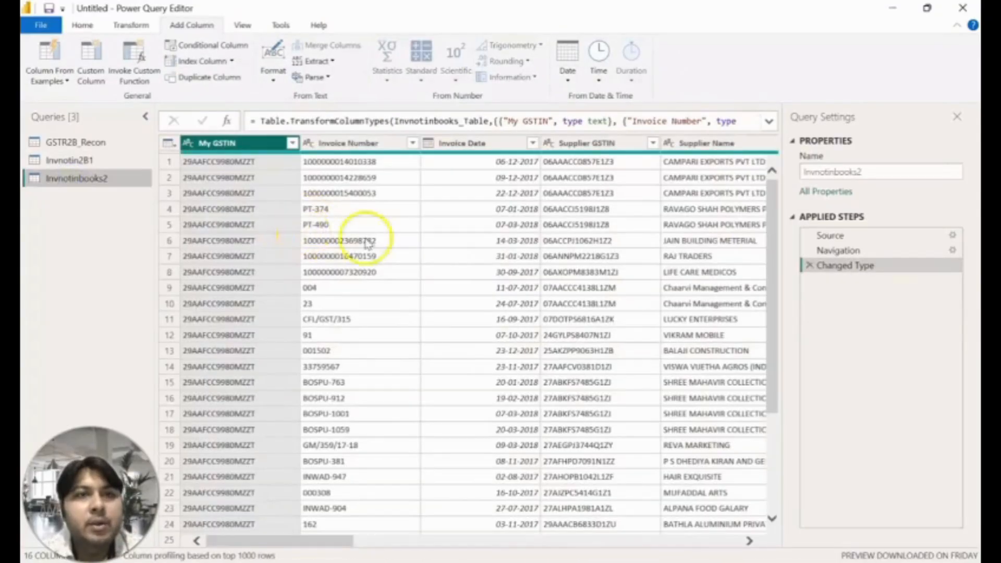
drag(330, 546, 440, 541)
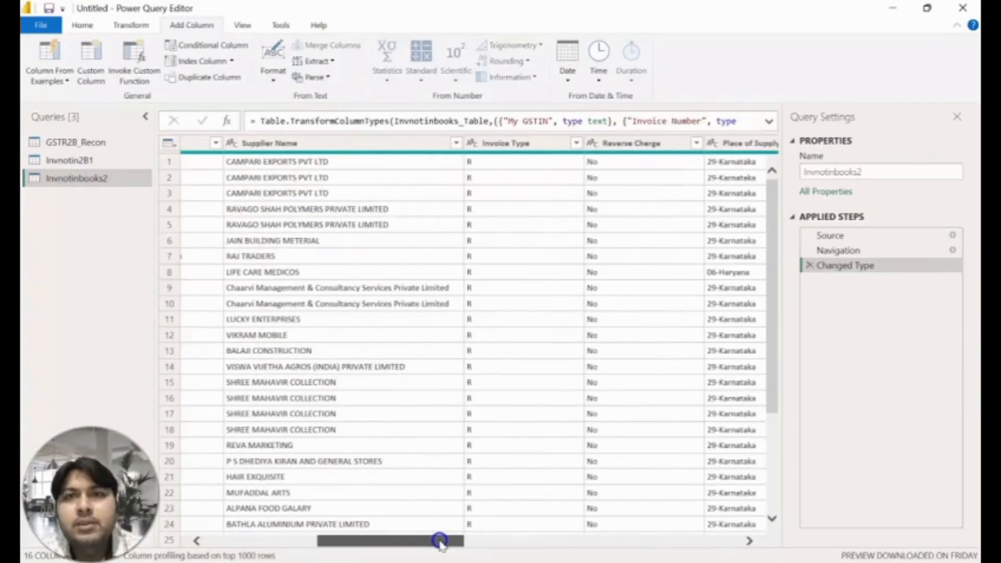
right_click(510, 145)
click(593, 173)
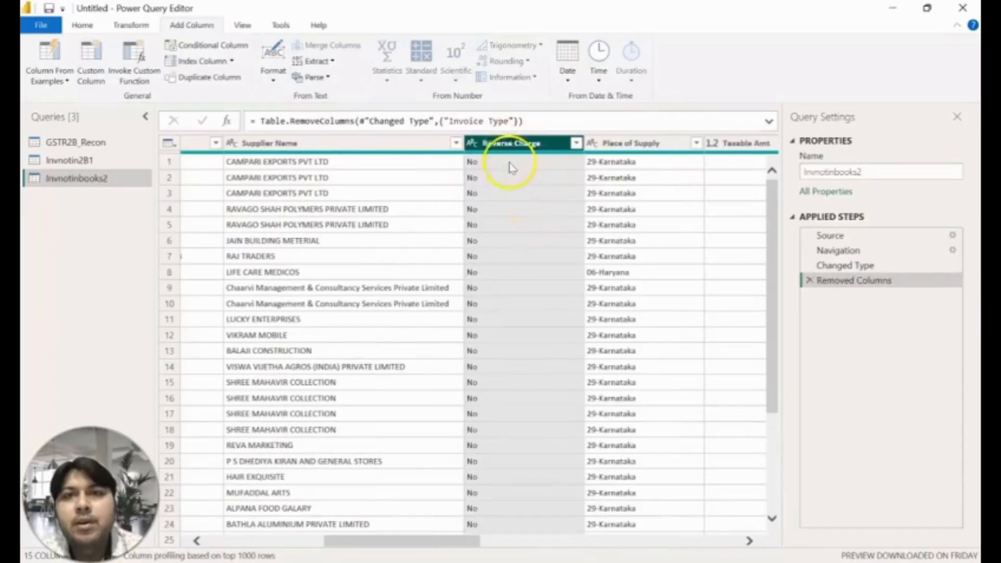
In the GSTR2B_Status column of Invnotinbooks2, replace "Invoice available in 2B but not in books" with "Missing in Books".
drag(425, 542, 714, 539)
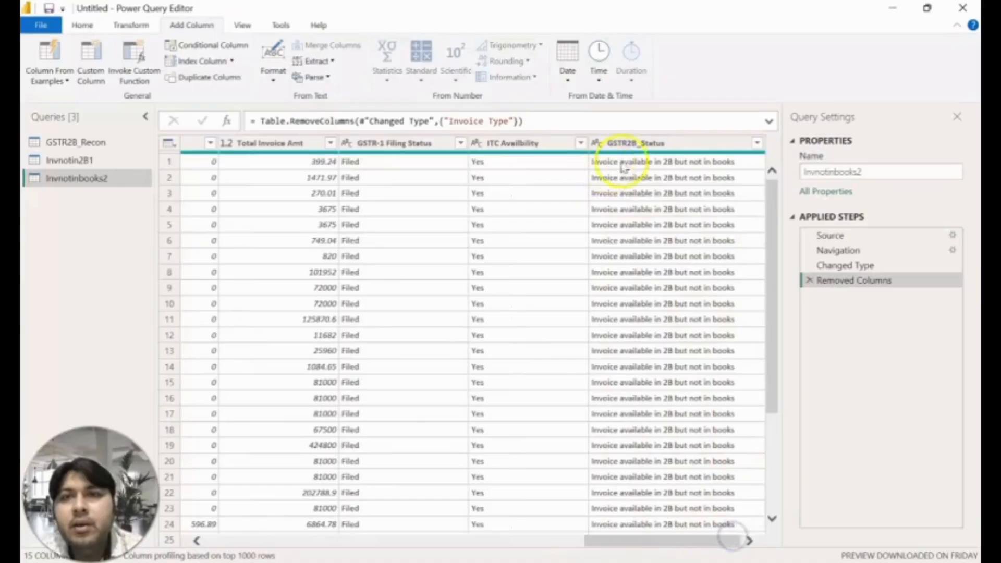
click(660, 143)
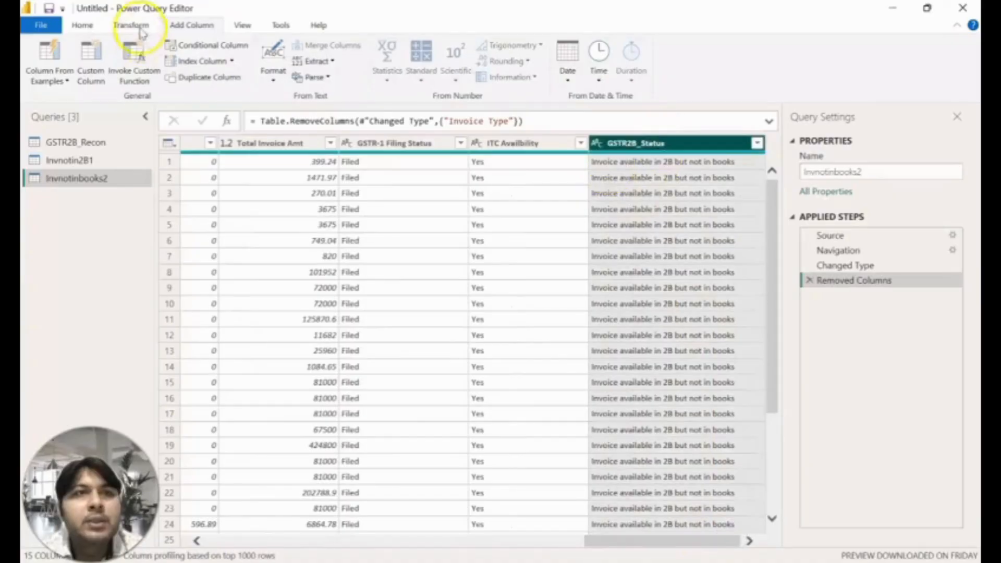
click(131, 25)
click(300, 45)
text(Invoice)
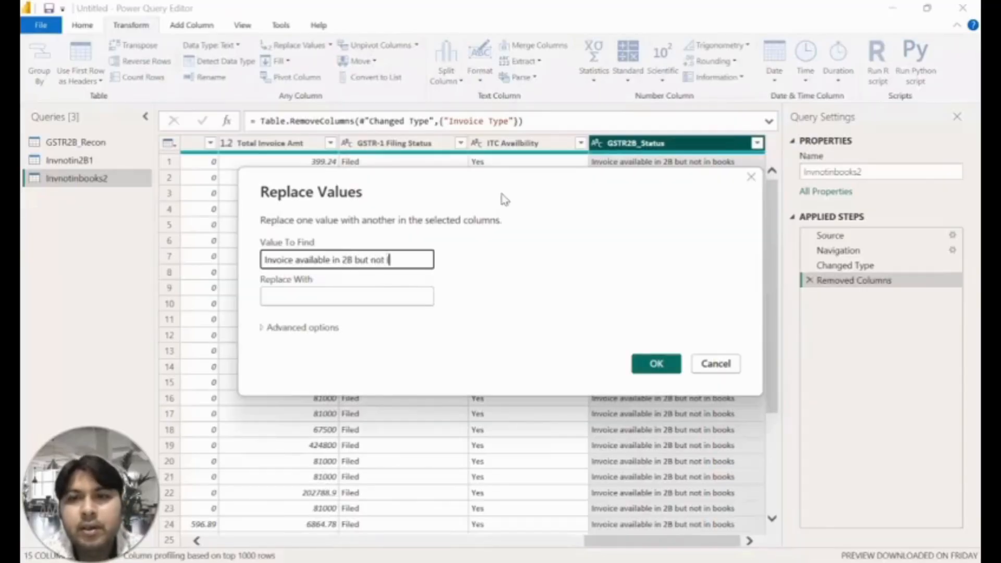
text(available in 2B but not in books)
key(Tab)
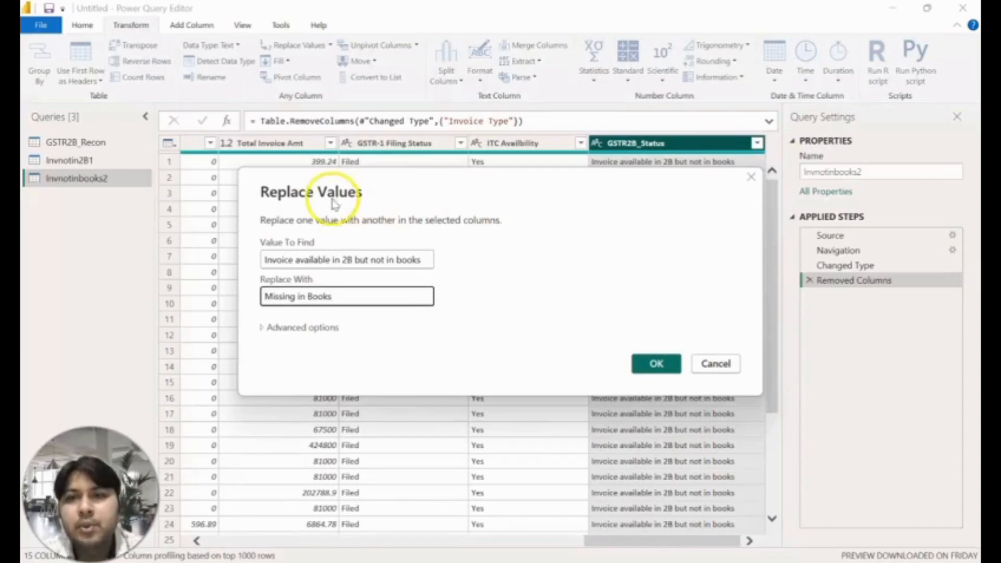
click(655, 362)
Return to the GSTR2B_Recon query, then close the query editor and apply all changes to the report.
drag(630, 544, 293, 540)
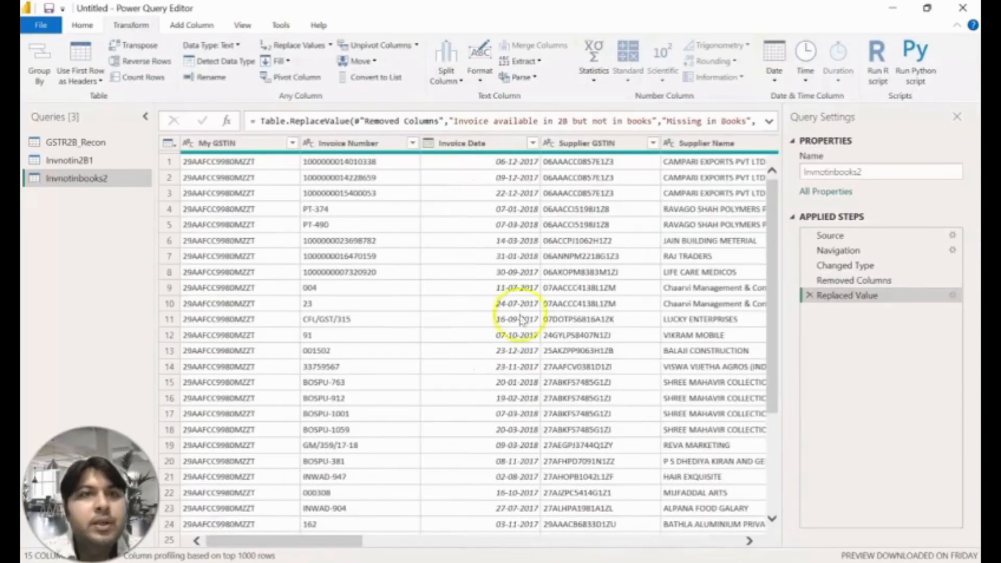
click(107, 149)
click(82, 25)
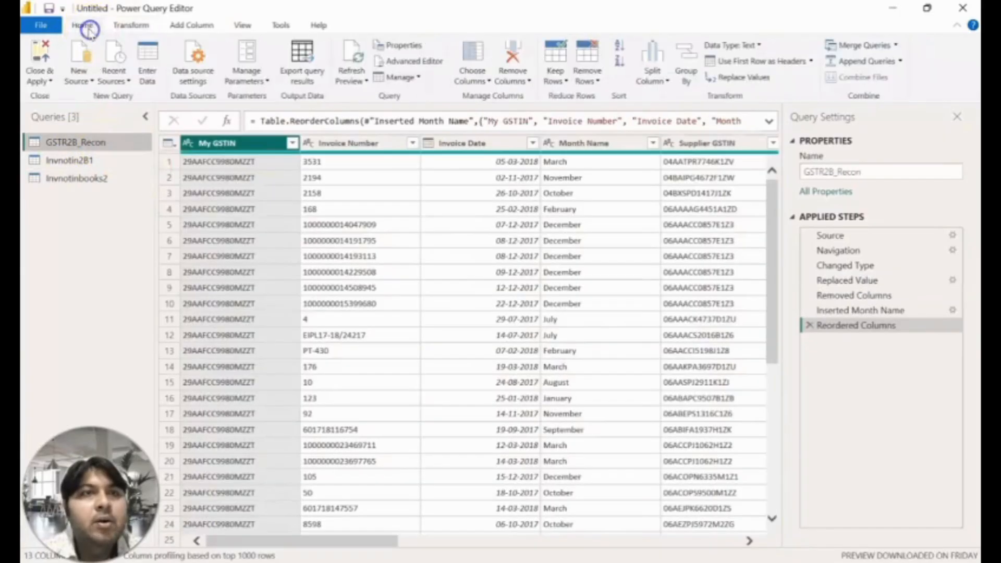
click(49, 81)
click(76, 96)
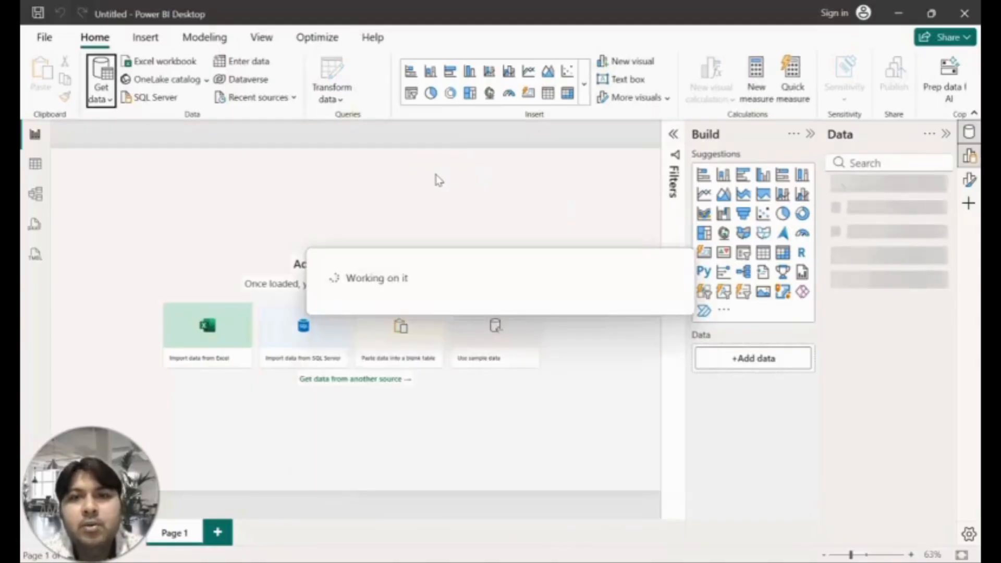
click(514, 205)
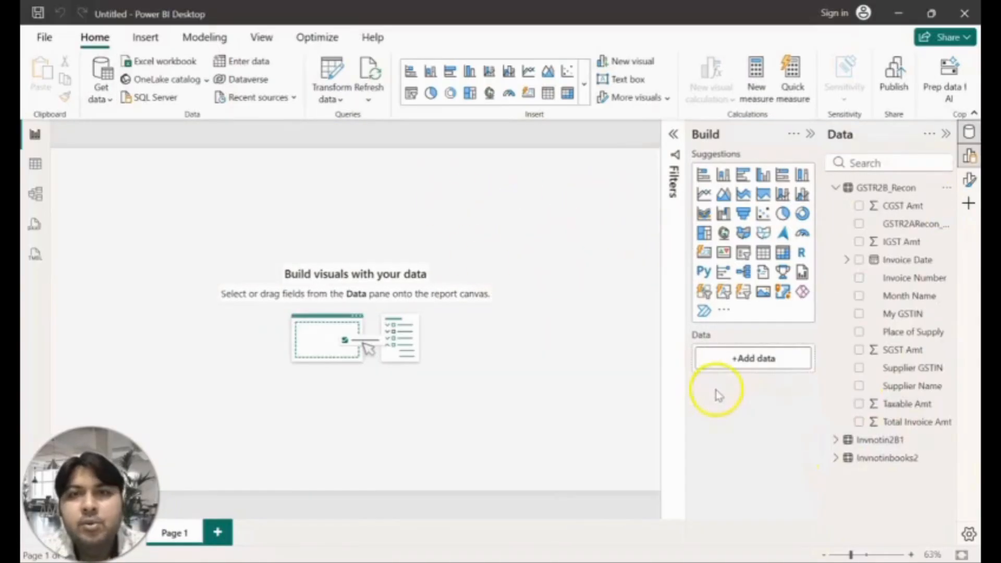
Create the measure Total Taxable Amount = SUM(GSTR2B_Recon[Taxable Amt]) in the GSTR2B_Recon table.
right_click(910, 407)
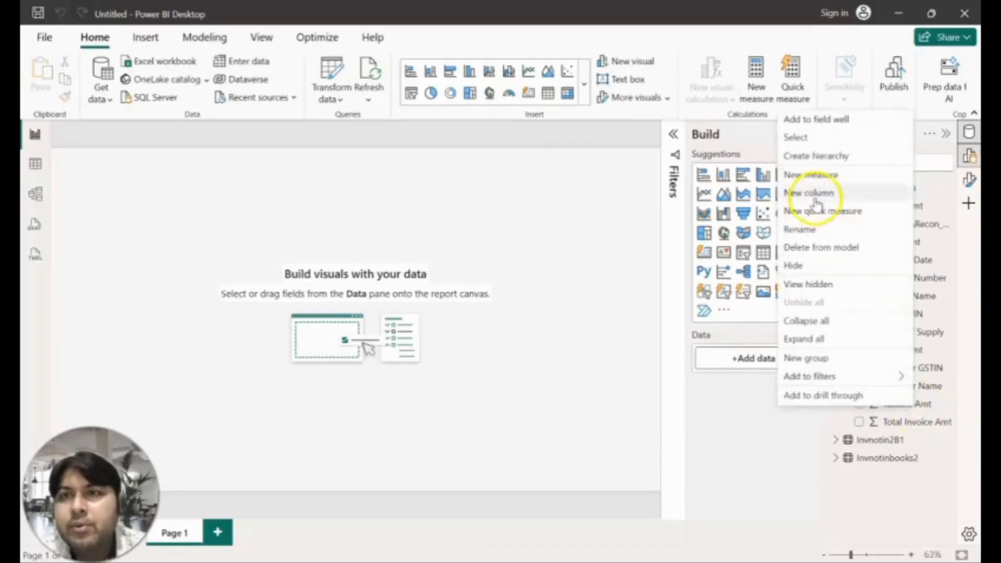
click(809, 182)
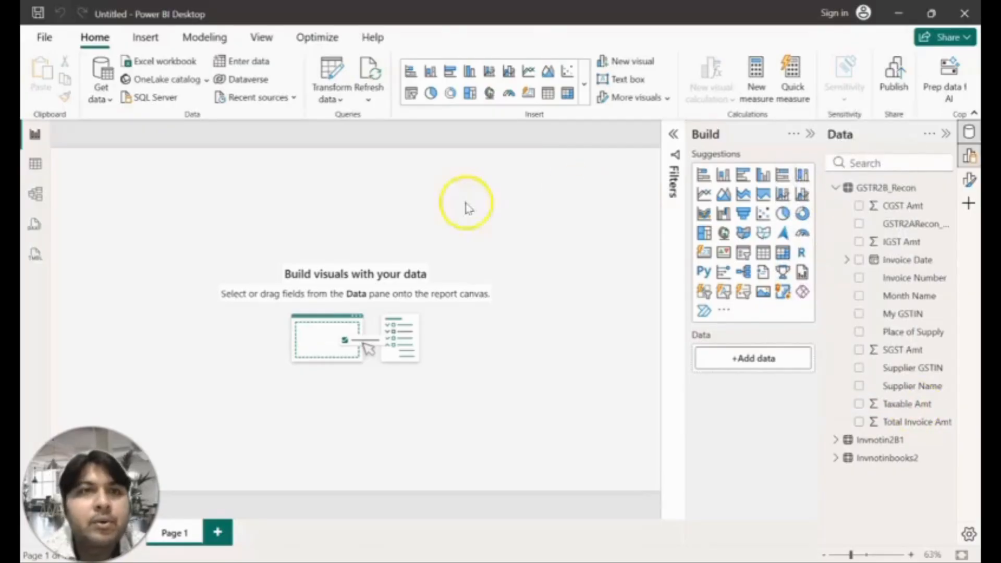
text(Total )
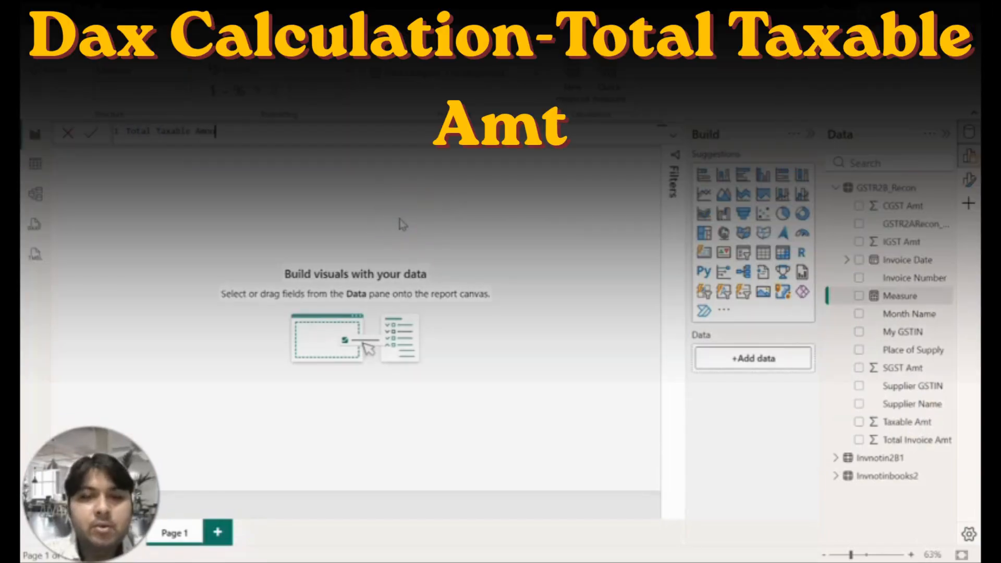
text(Taxable Amount = SUM()
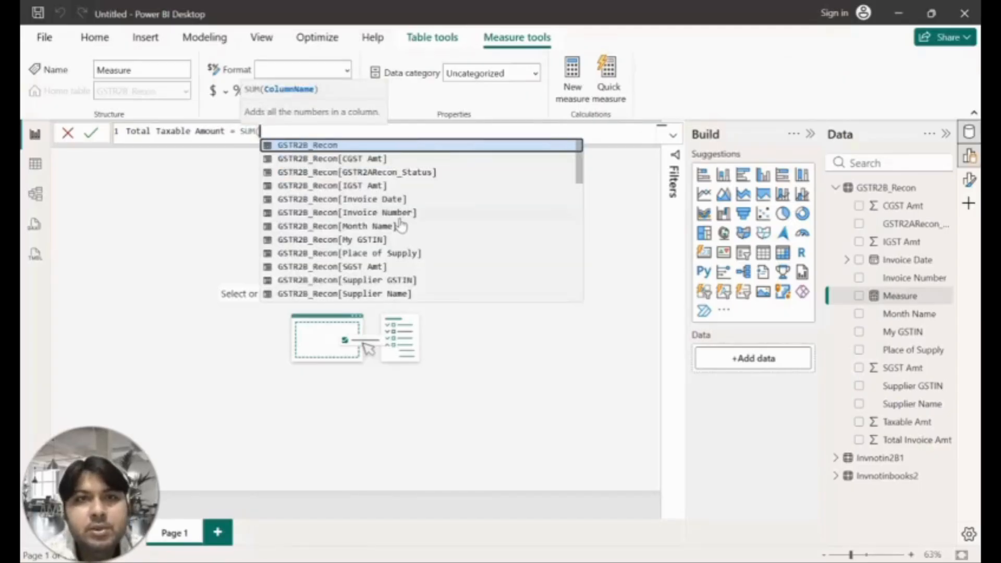
key(Tab)
key(Down)
key(Down)
key(Down)
key(Down)
key(Down)
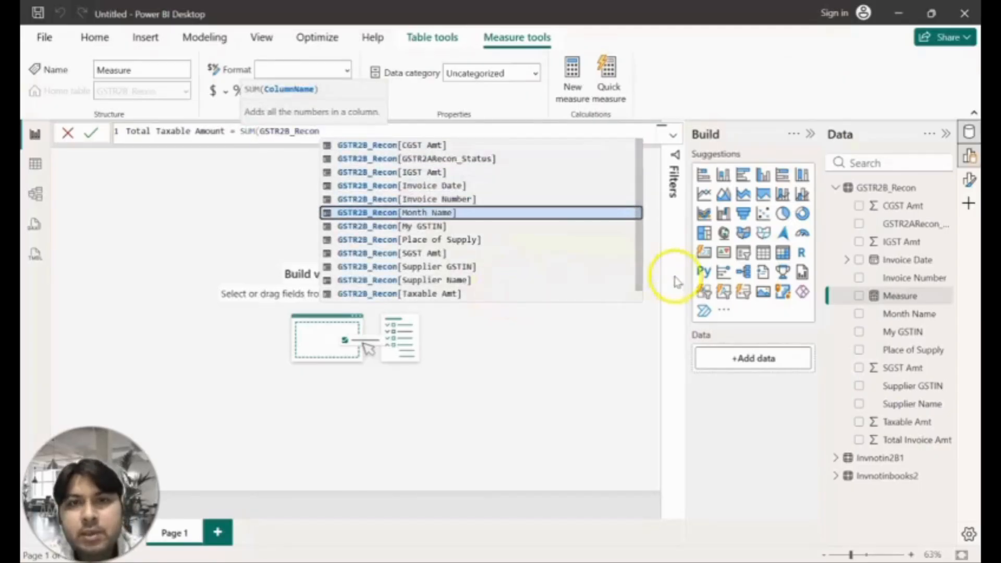
click(445, 294)
text())
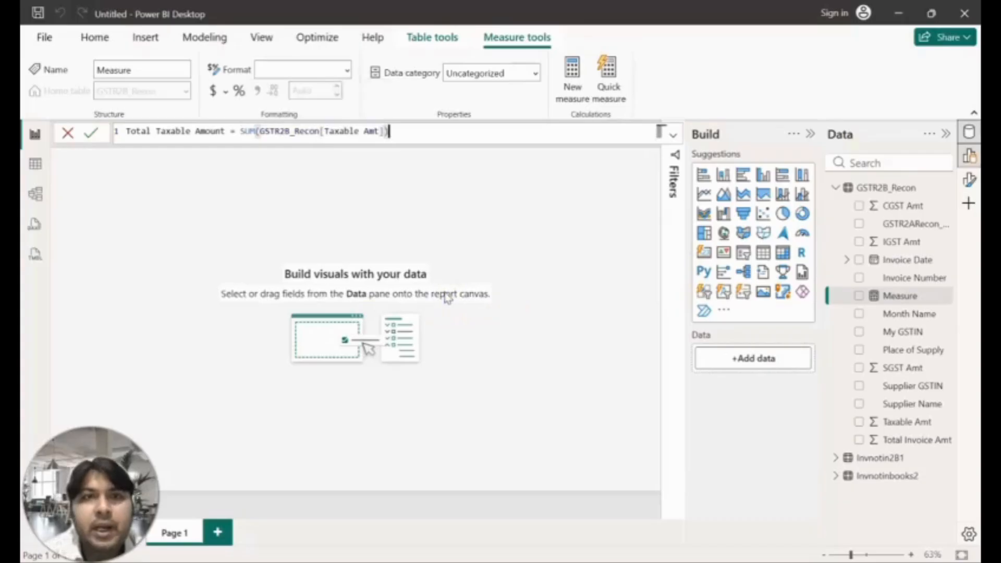
key(Return)
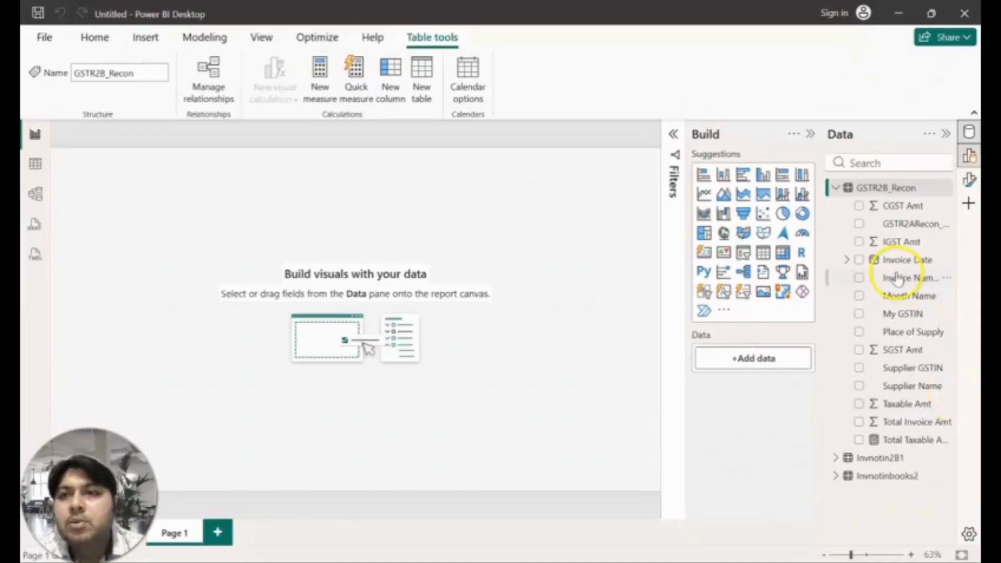
Start a new measure in the GSTR2B_Recon table named Total GST Amount with the sum of the CGST Amt column.
right_click(904, 247)
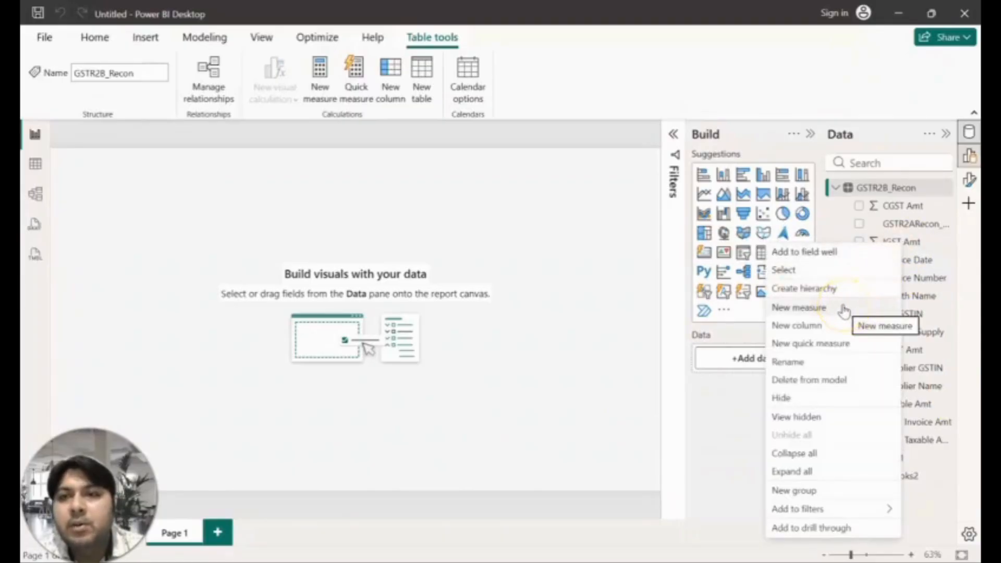
click(844, 308)
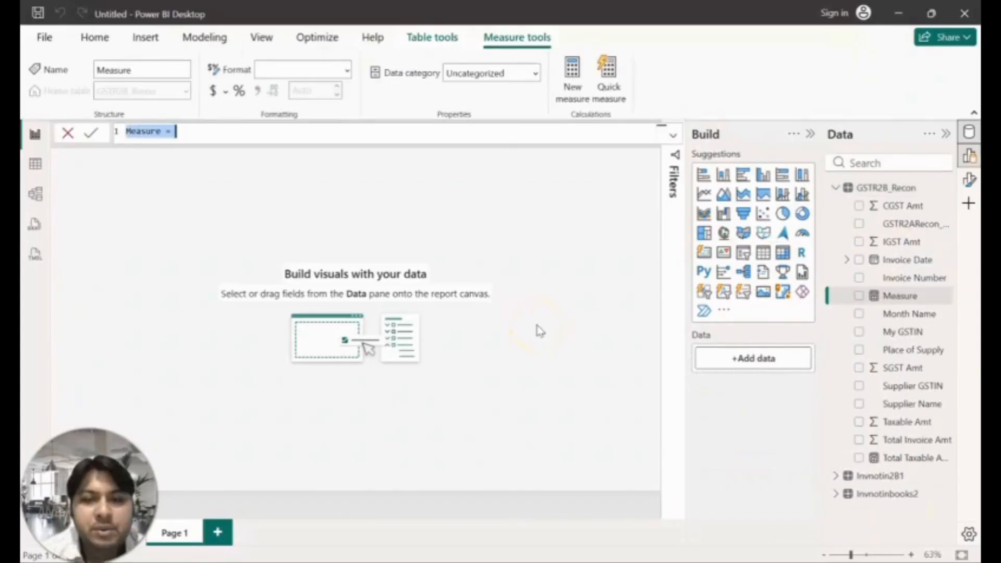
text(Tota)
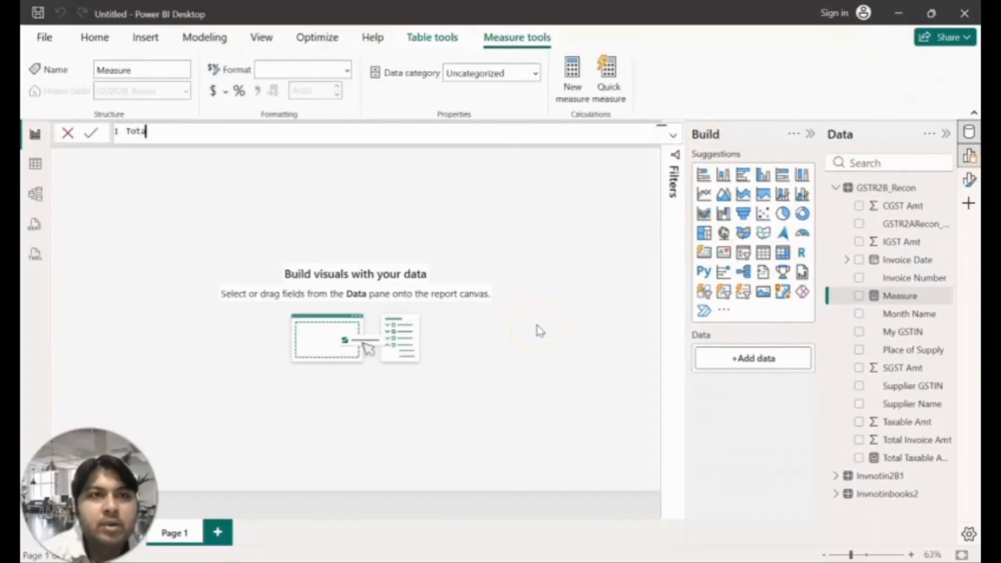
text(l GST Amt)
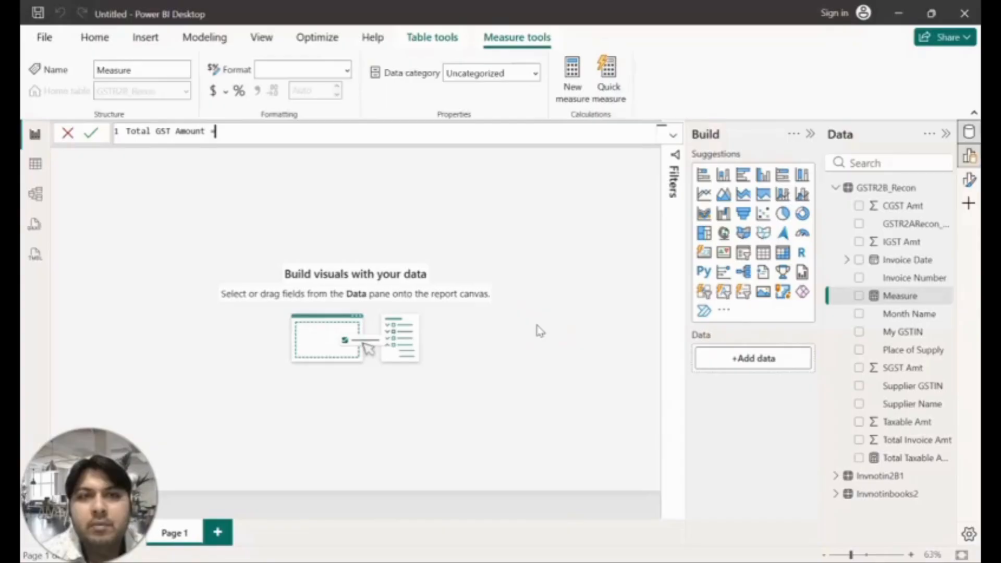
text(sum)
key(Tab)
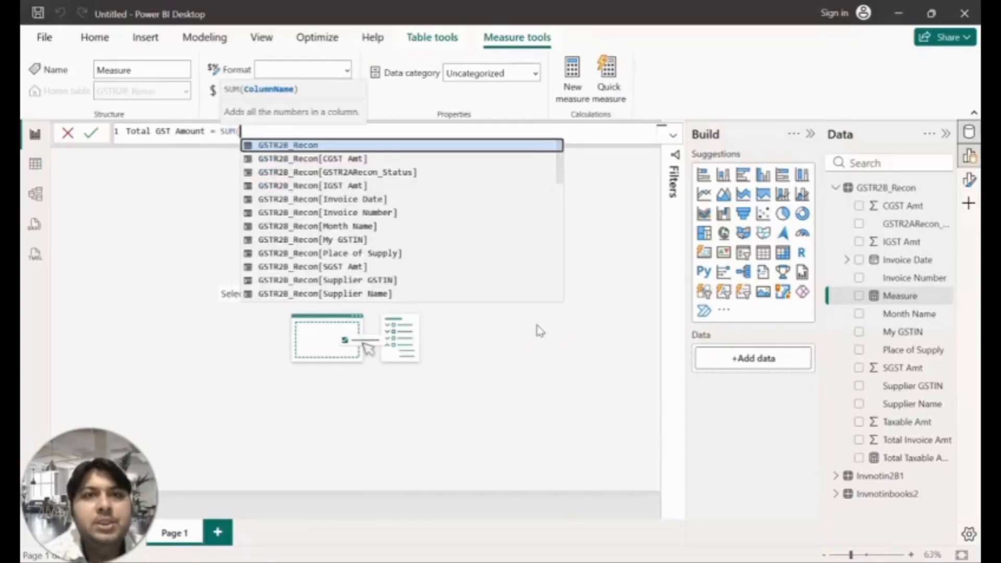
key(Down)
key(Down)
key(Up)
key(Up)
key(Tab)
key(Tab)
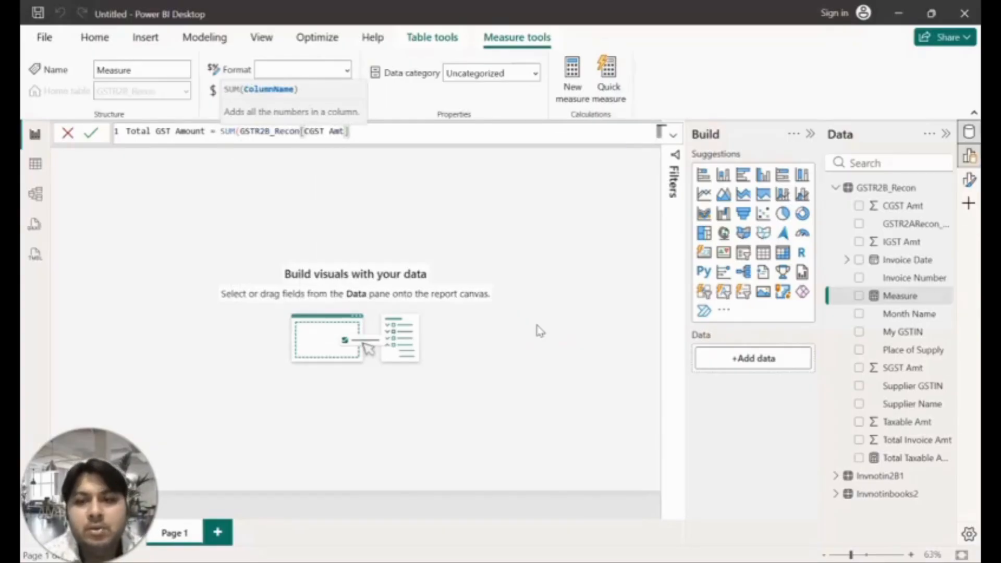
Add SUM(GSTR2B_Recon[SGST Amt]) and SUM(GSTR2B_Recon[IGST Amt]) to the Total GST Amount formula and commit the measure.
text()+SUM(GSTR2B_Recon)
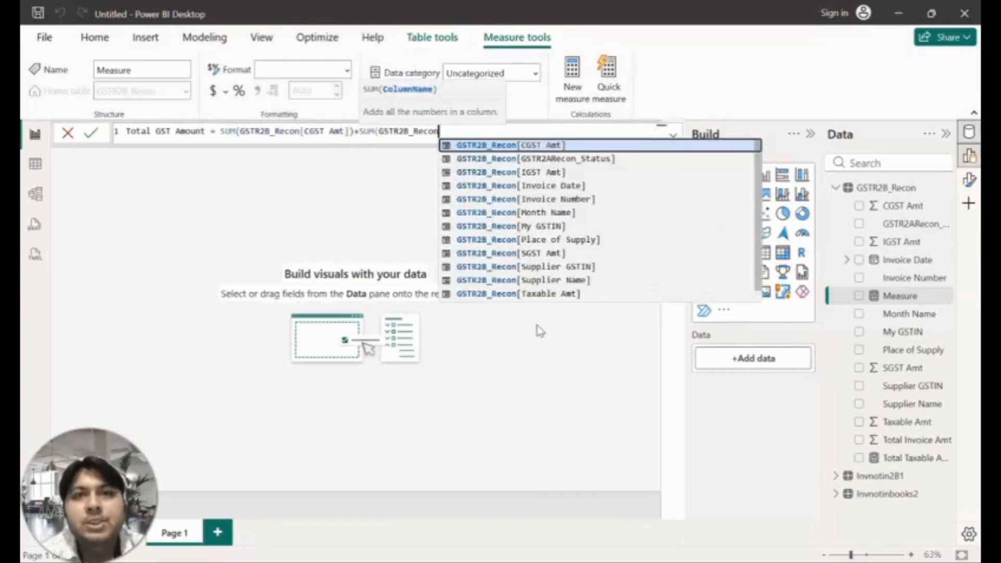
key(Down)
key(Down)
key(Down)
key(Down)
key(Down)
key(Down)
key(Down)
key(Down)
key(Tab)
text()+)
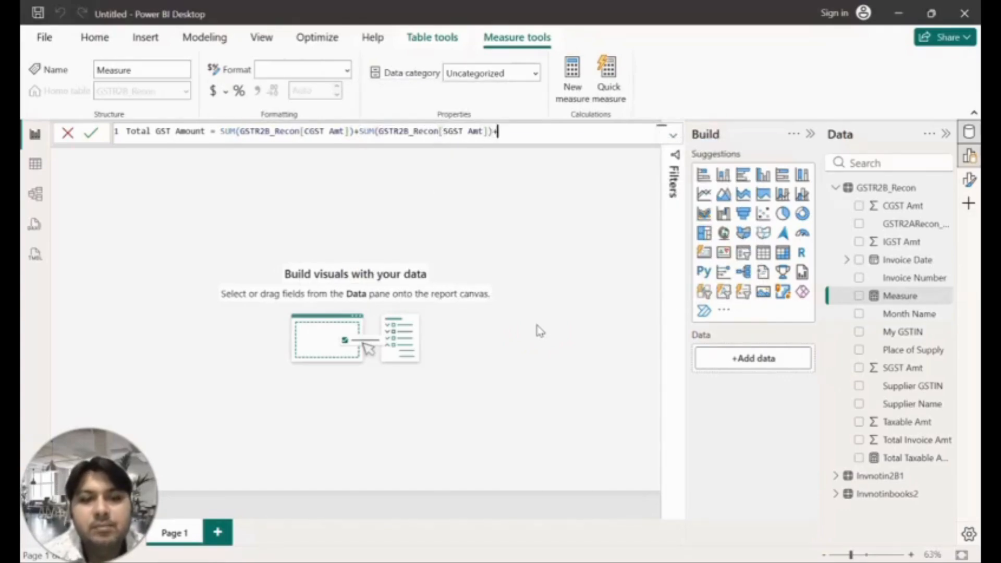
text(SUM(GSTR2B_Recon)
key(Down)
key(Down)
key(Tab)
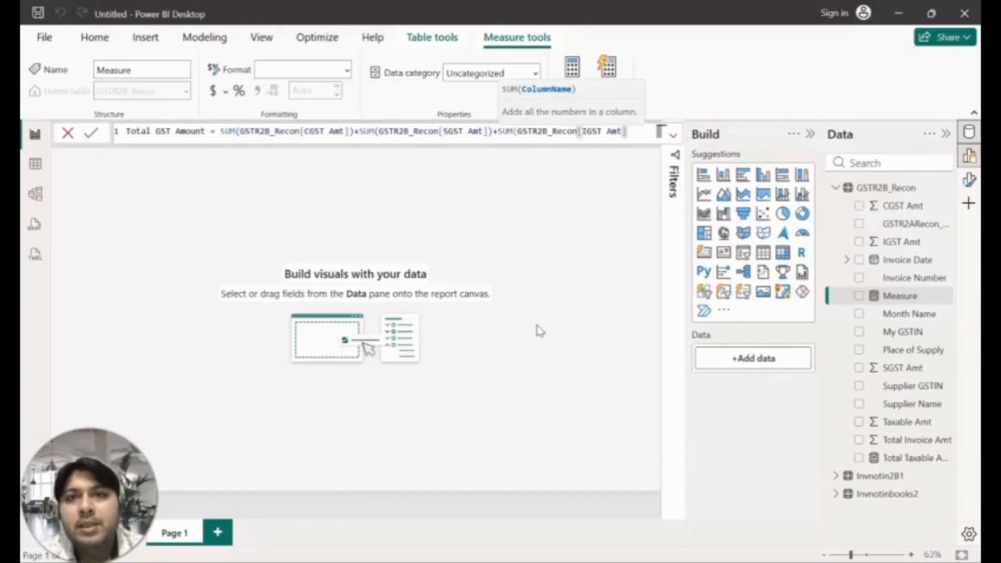
text())
key(Return)
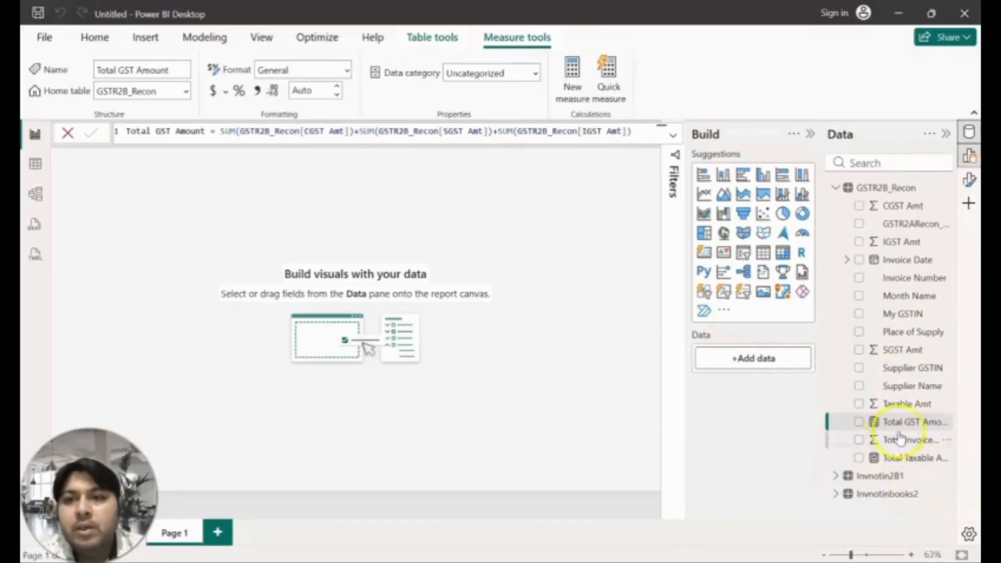
Create the measure Total Invoice Amount = SUM(GSTR2B_Recon[Total Invoice Amt]) in the GSTR2B_Recon table.
right_click(914, 445)
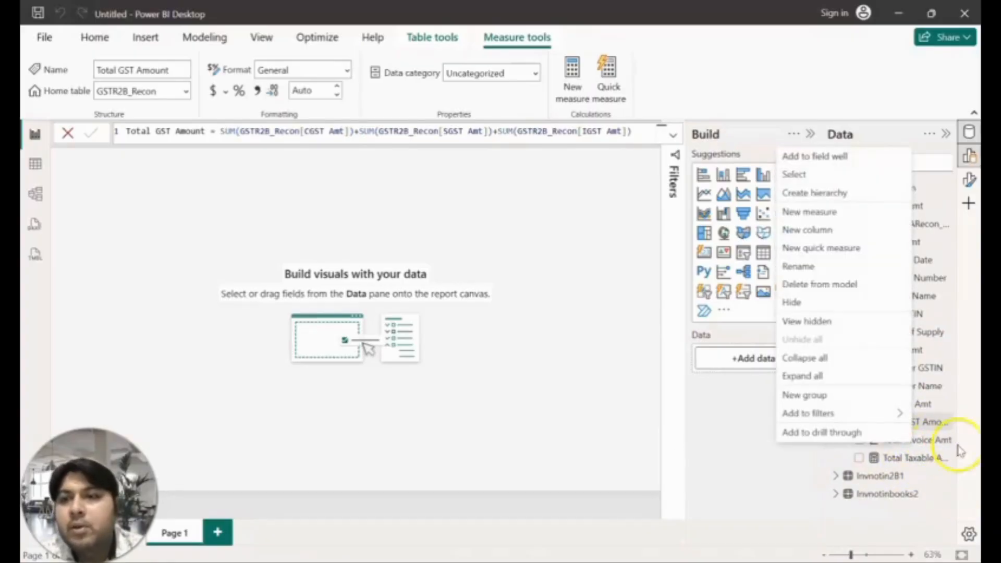
click(811, 212)
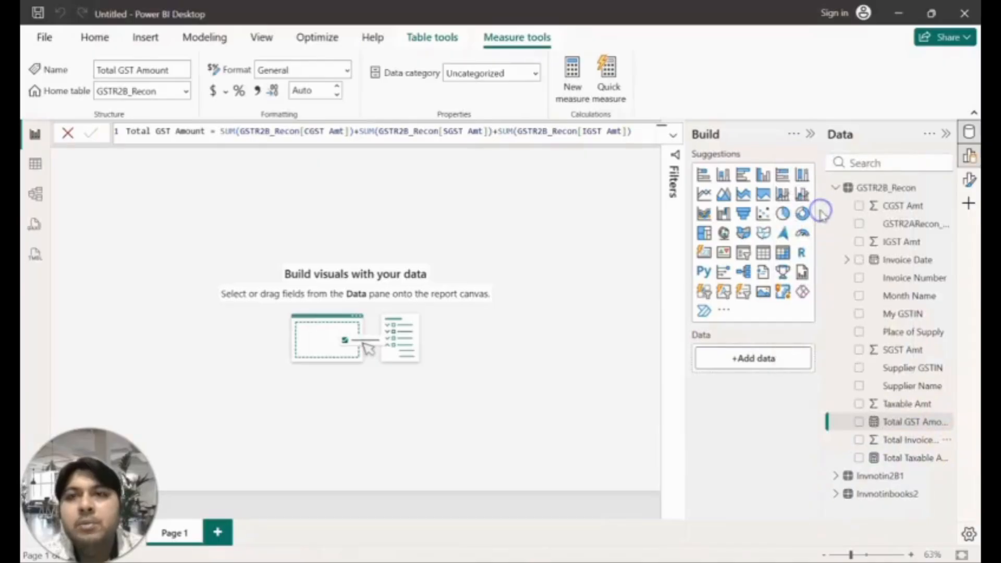
text(Total Invoice Amount)
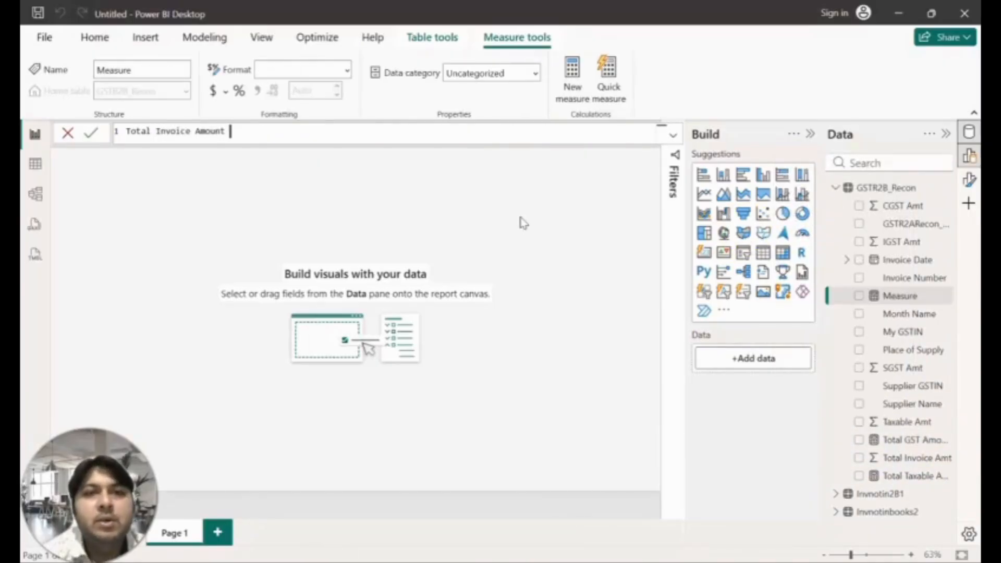
text( = SUM()
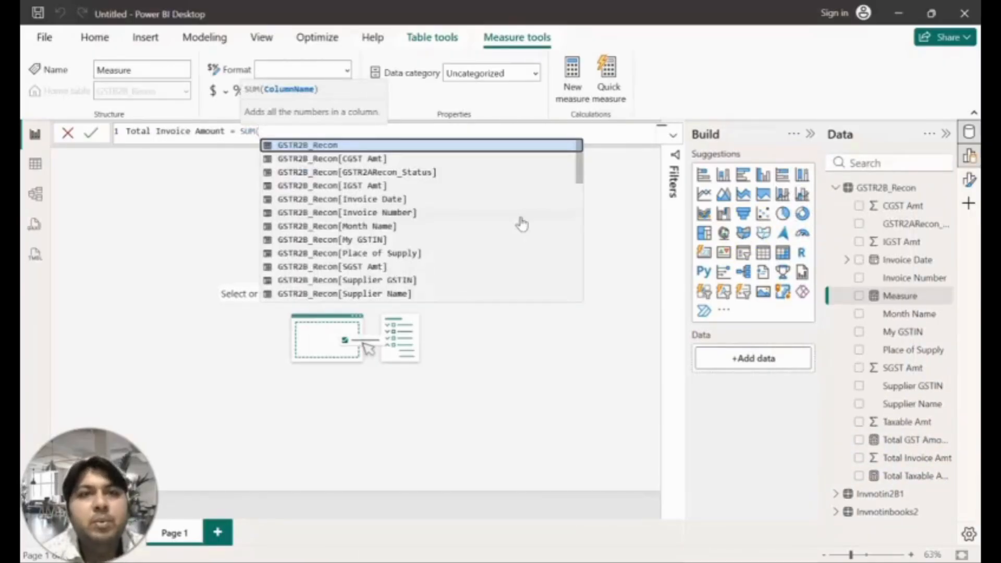
text(GSTR2B_Recon)
key(Up)
key(Up)
key(Up)
key(Up)
key(Up)
key(Up)
key(Up)
key(Up)
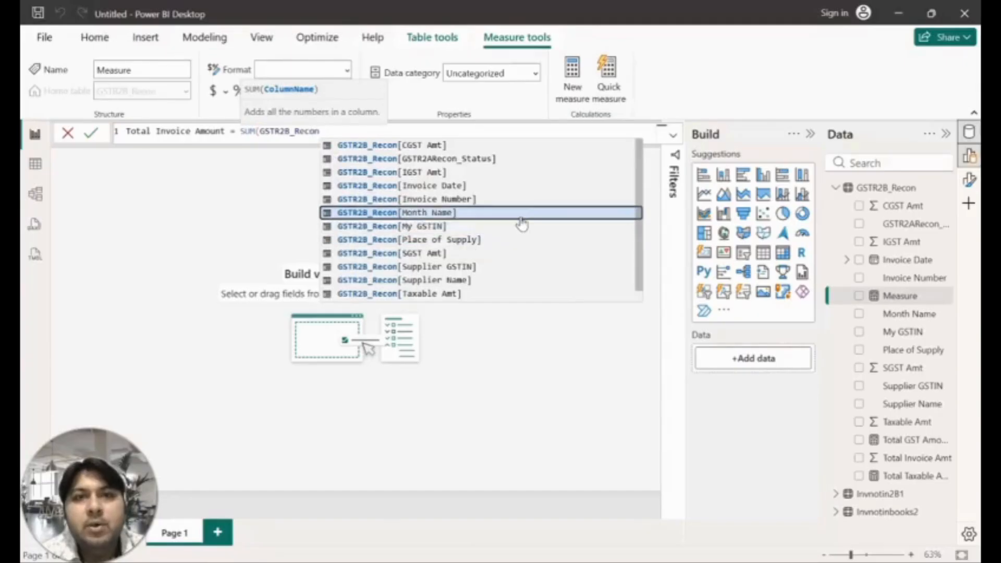
key(Tab)
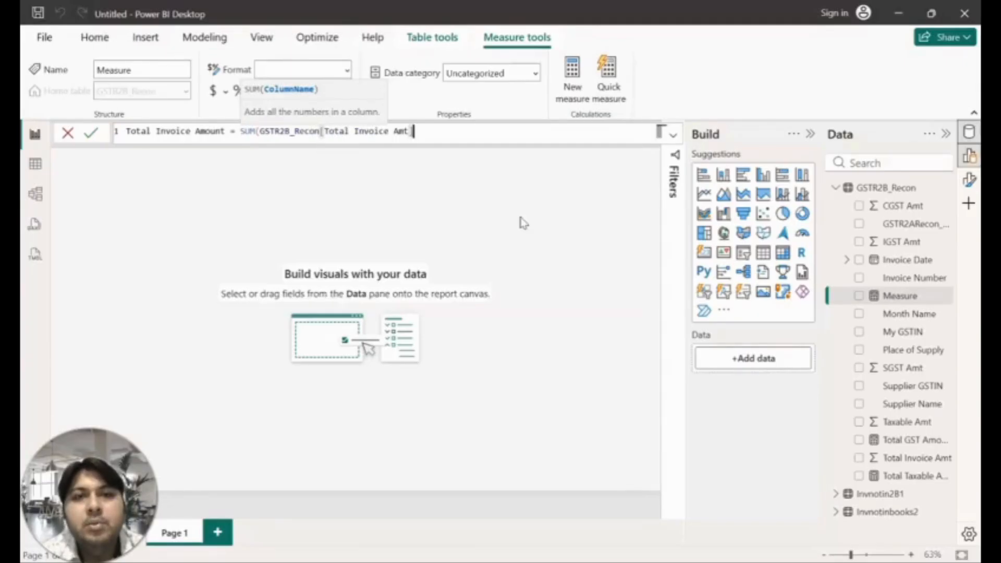
text())
key(Return)
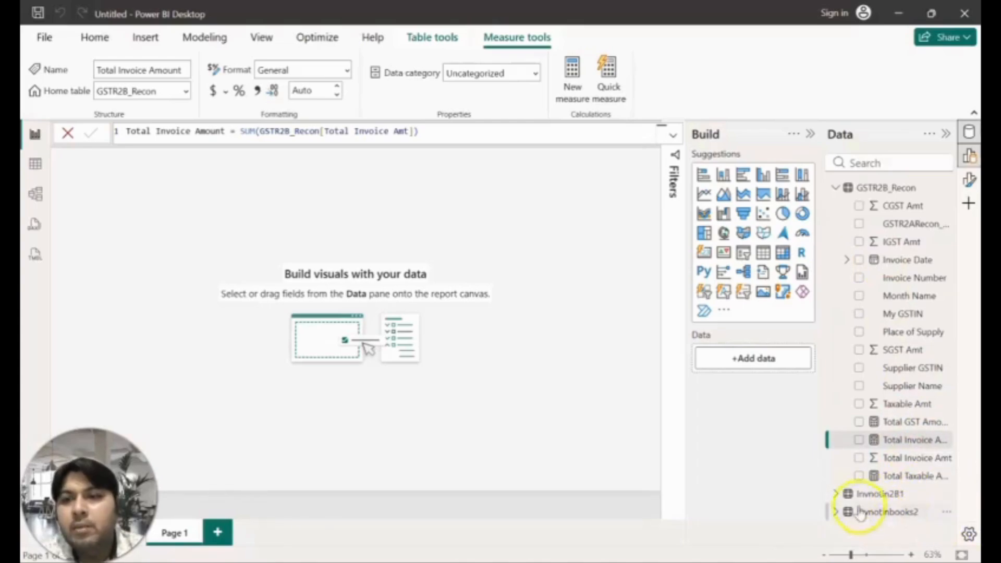
Start a new measure in the Invnotin2B1 table and name it Total Missing 2B Amount.
click(836, 493)
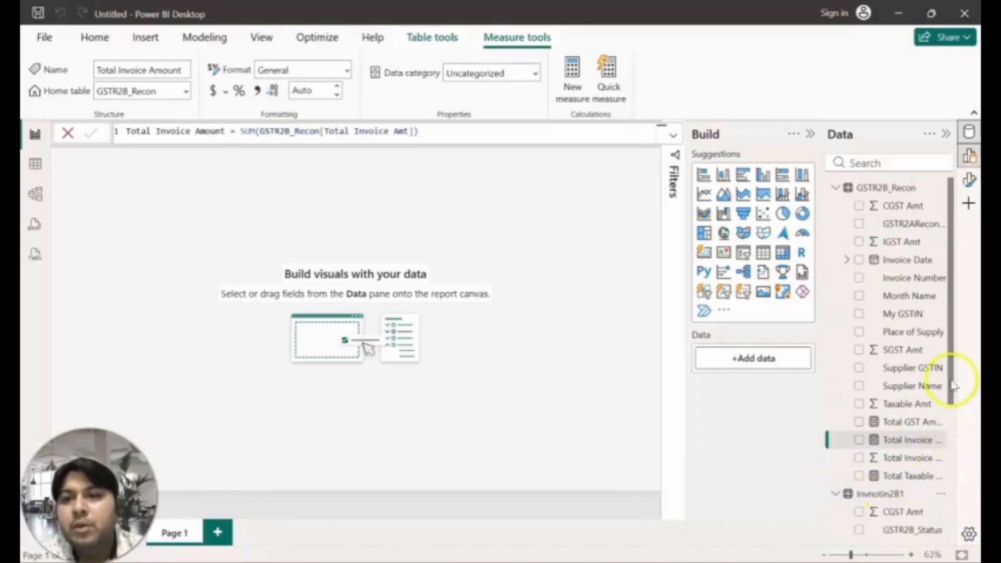
scroll(946, 386, down, 4)
right_click(934, 506)
click(816, 84)
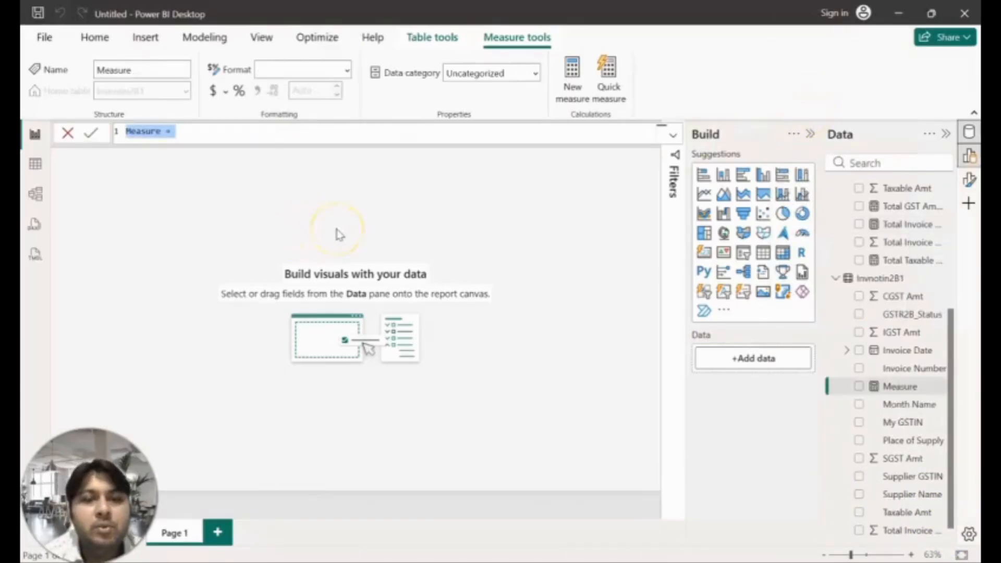
text(Total Missing in 2B Amount)
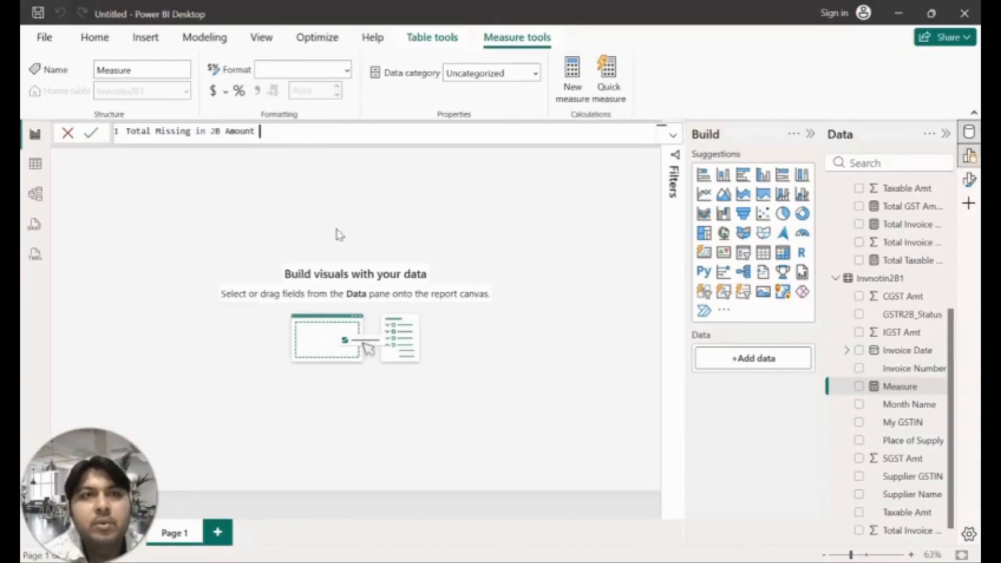
key(BackSpace)
key(BackSpace)
key(BackSpace)
key(BackSpace)
key(BackSpace)
key(BackSpace)
key(BackSpace)
key(BackSpace)
text(2B)
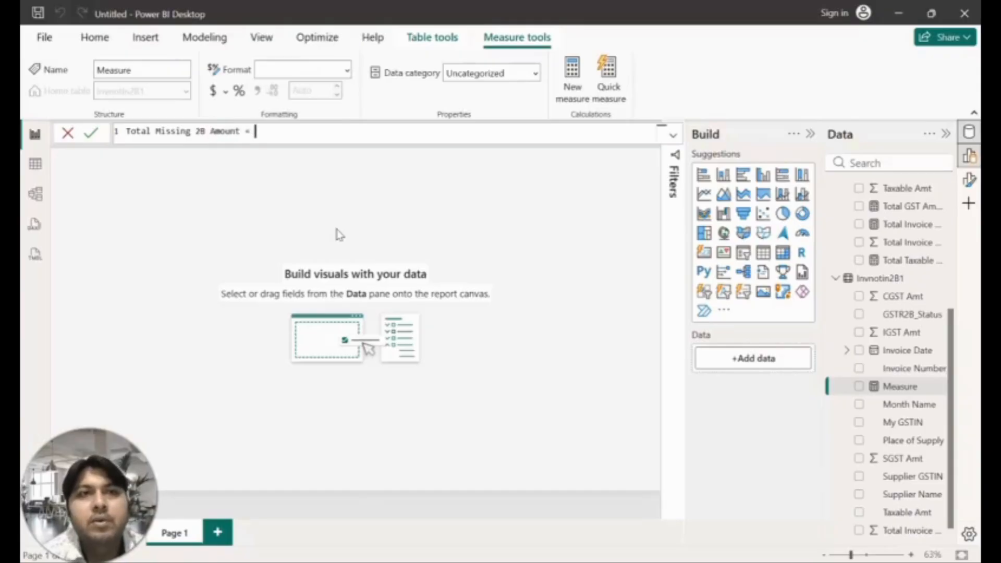
text( Amount =)
Define Total Missing 2B Amount as SUM(Invnotin2B1[Total Invoice Amt]) and commit the measure.
text(SUM()
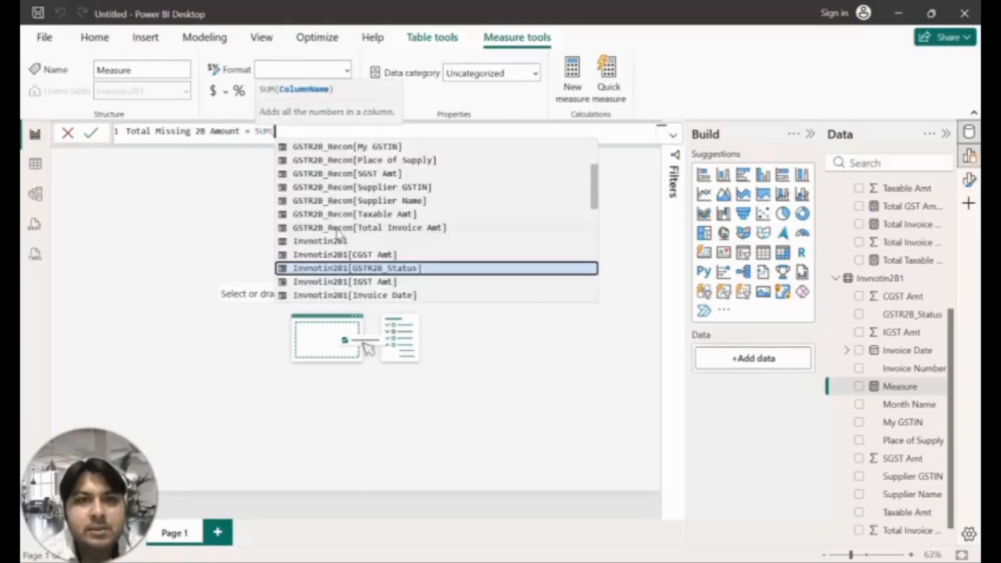
key(Down)
key(Down)
key(Down)
key(Down)
key(Down)
key(Down)
key(Down)
key(Down)
key(Down)
key(Down)
key(Down)
key(Down)
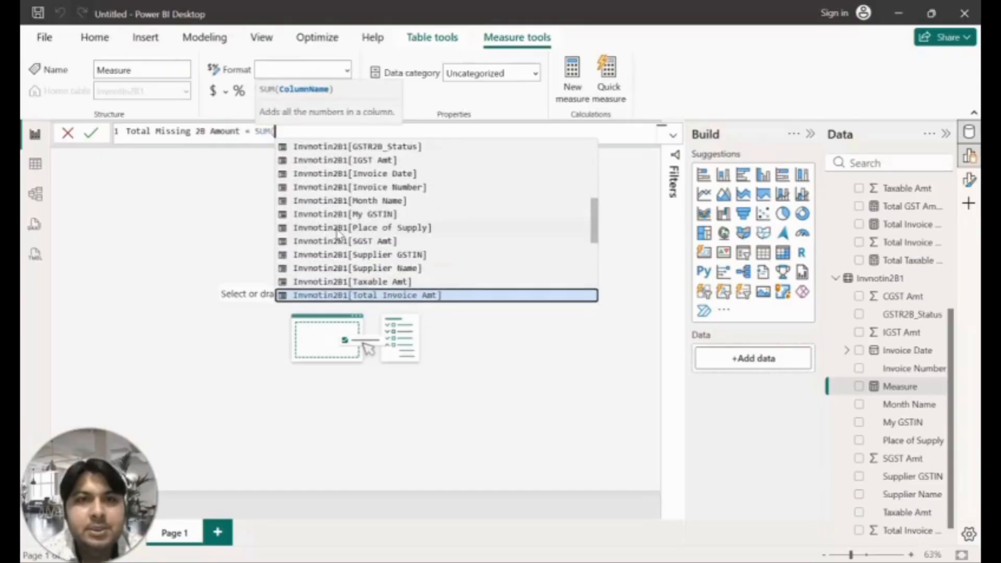
key(Up)
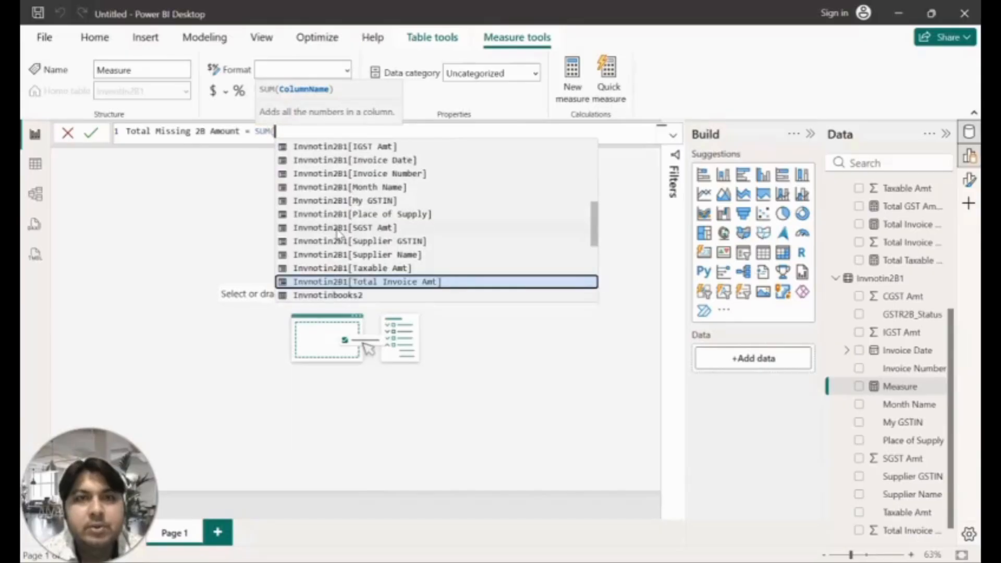
key(Tab)
text())
key(Return)
Start a new measure in the Invnotinbooks2 table and name it Total Missing Books Amount.
scroll(957, 496, down, 1)
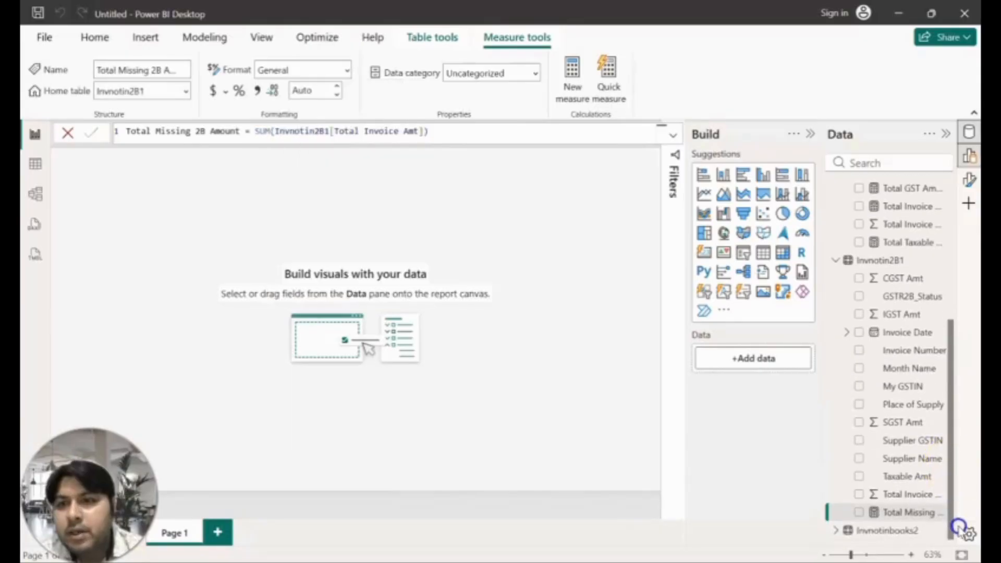
click(836, 531)
drag(951, 409, 953, 506)
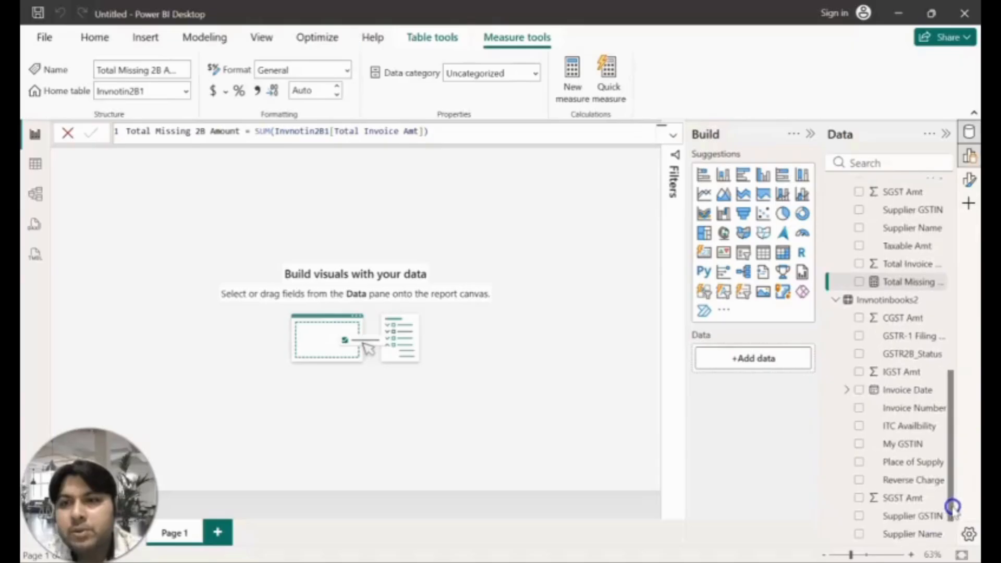
click(834, 108)
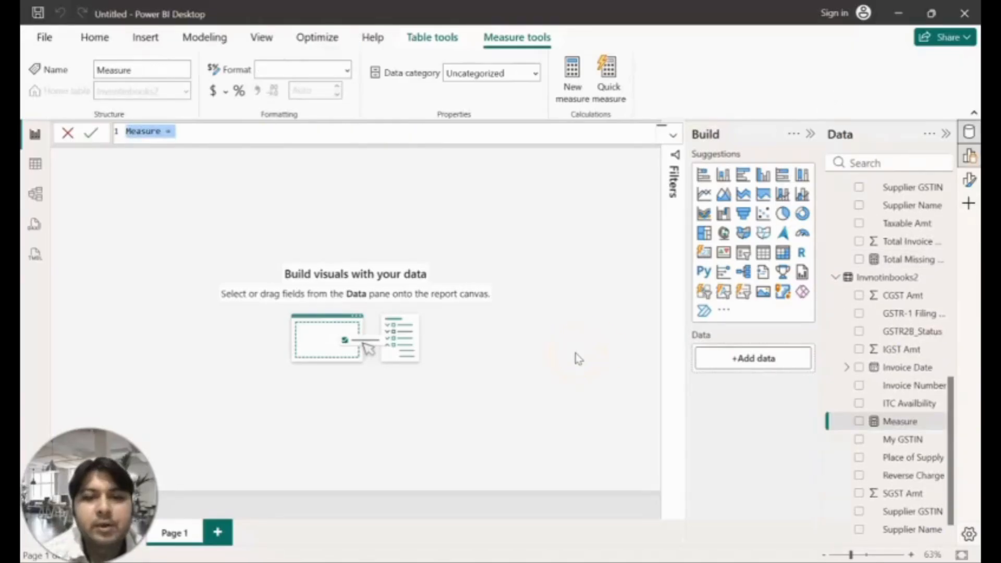
text(Total Miss)
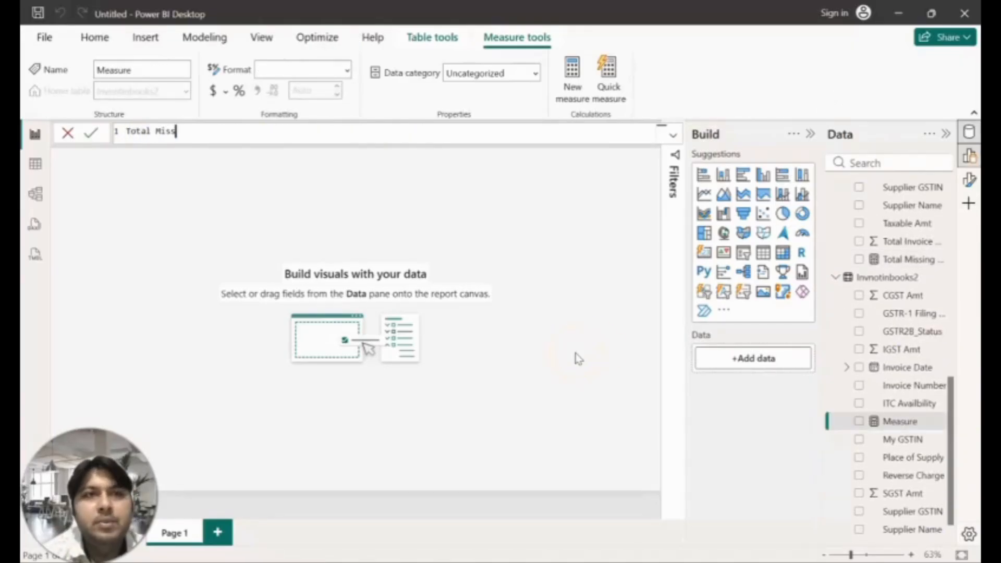
text(ing Books Amount = )
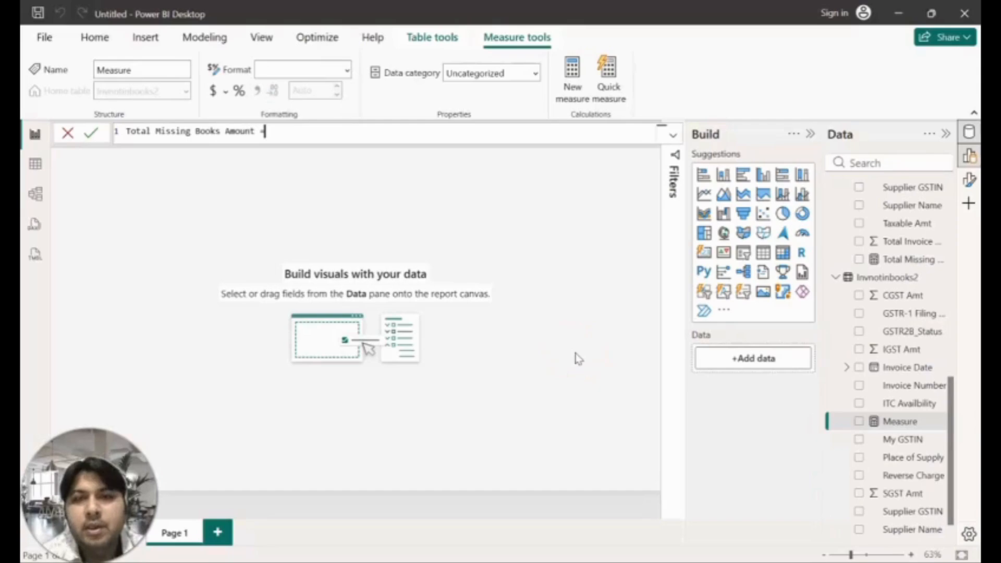
Define Total Missing Books Amount as SUM(Invnotinbooks2[Total Invoice Amt]) and commit the measure.
text(SUM()
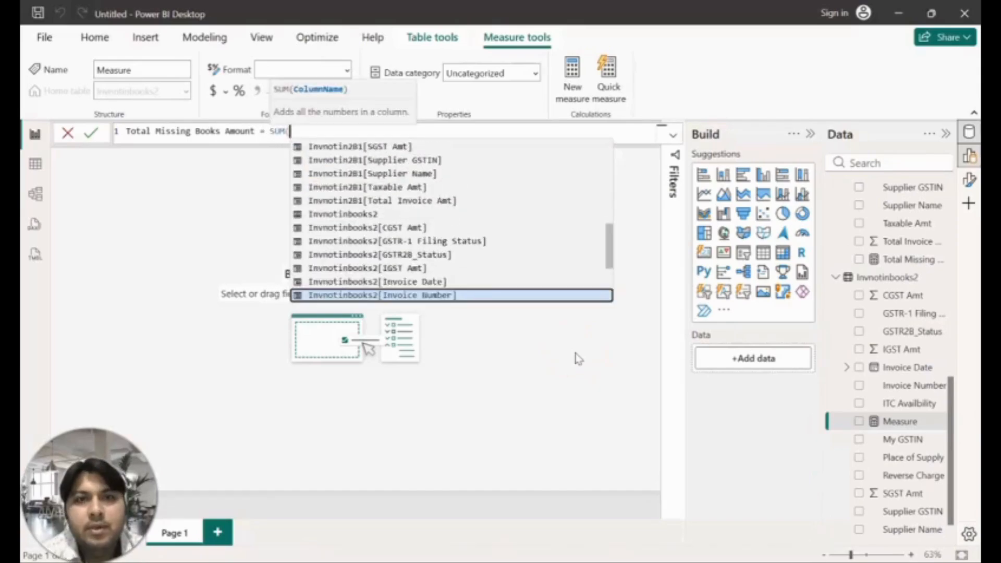
key(Down)
key(Down)
key(Down)
key(Down)
key(Down)
key(Down)
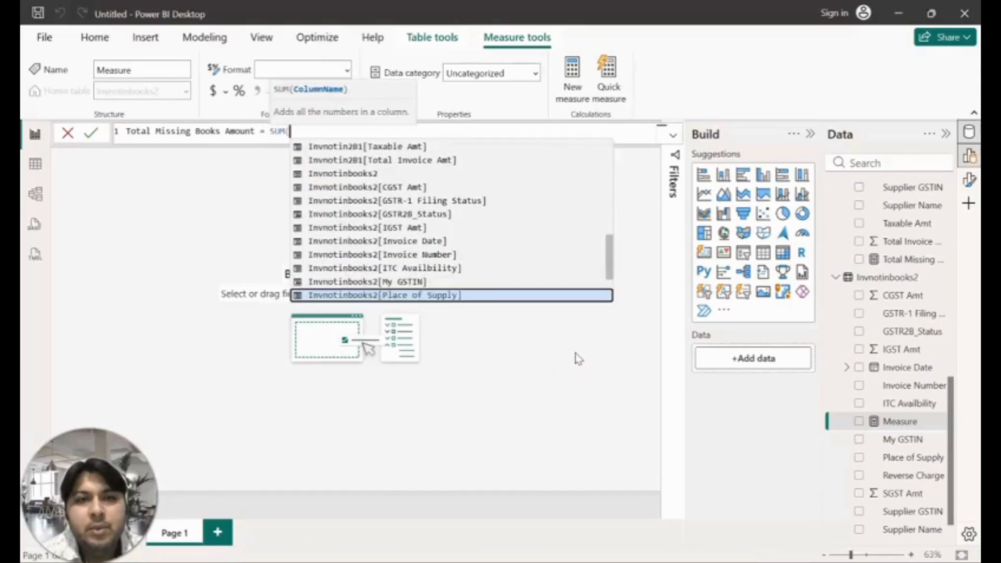
key(Down)
key(Down)
key(Down)
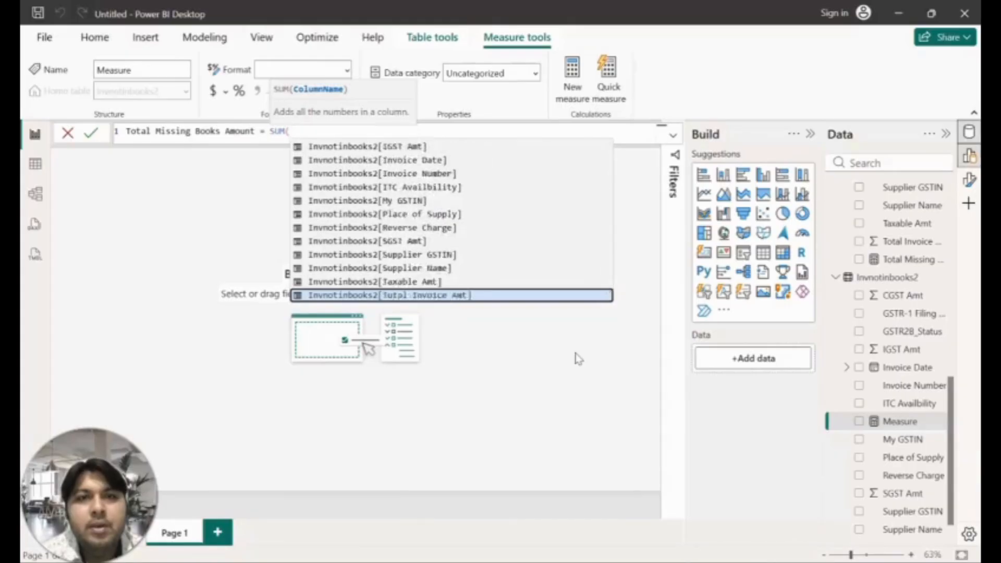
key(Tab)
text())
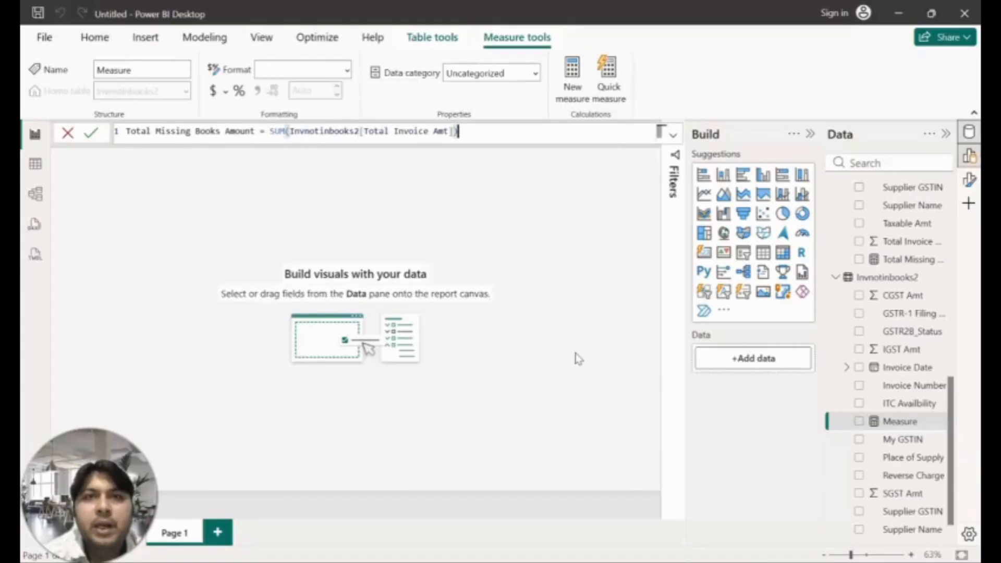
key(Return)
Create a measure named Total Reconcilied Amount in the GSTR2B_Recon table and begin its formula with [Total Invoice Amount].
click(951, 479)
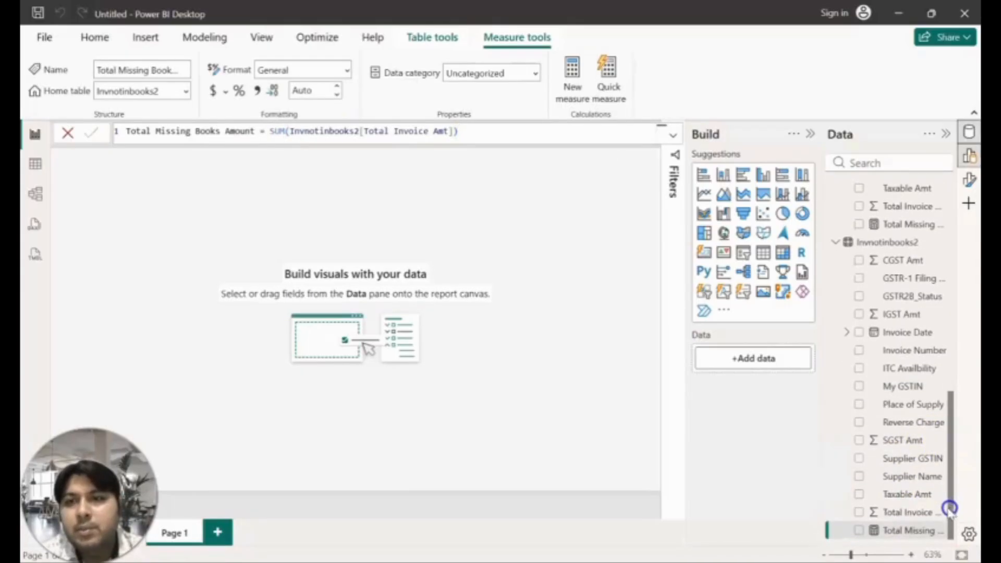
scroll(841, 485, up, 10)
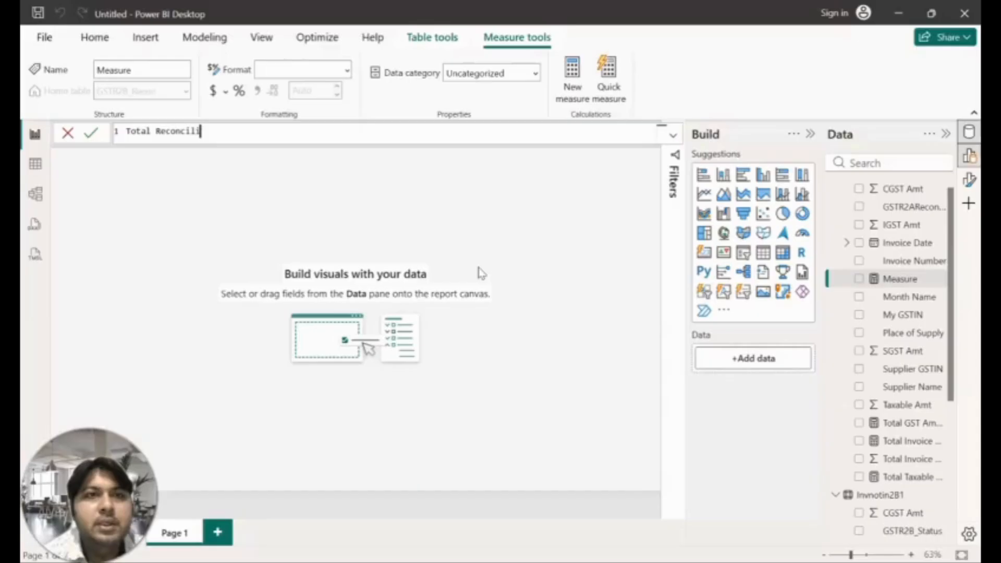
text(Amount =[)
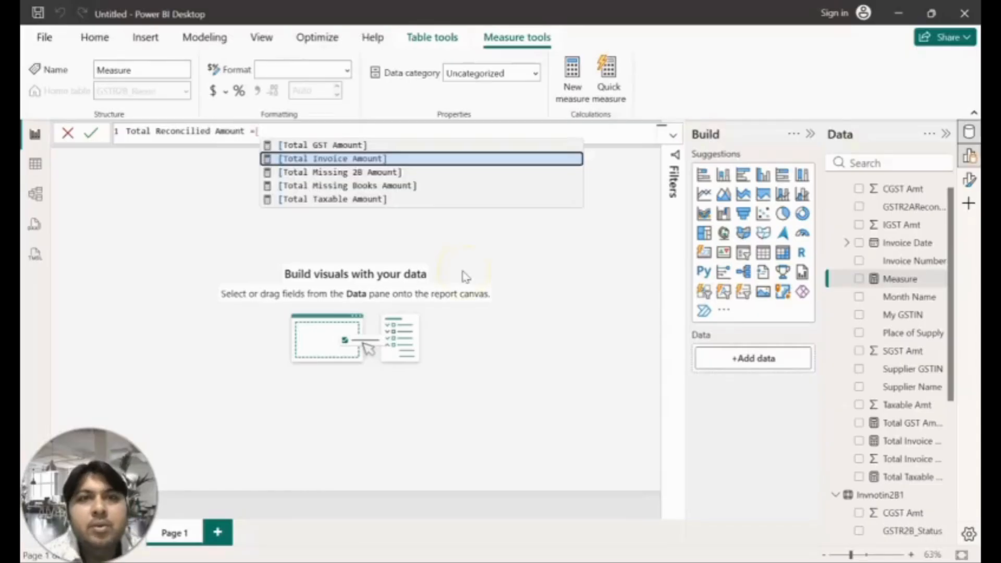
key(Tab)
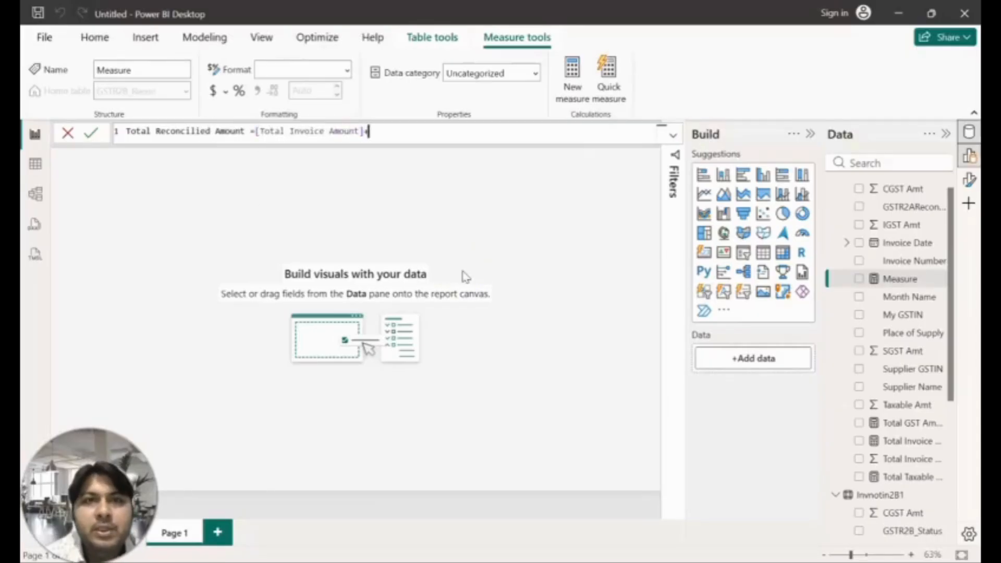
Add [Total Missing 2B Amount] and [Total Missing Books Amount] to the Total Reconcilied Amount formula and commit the measure.
text(+[)
key(Down)
key(Tab)
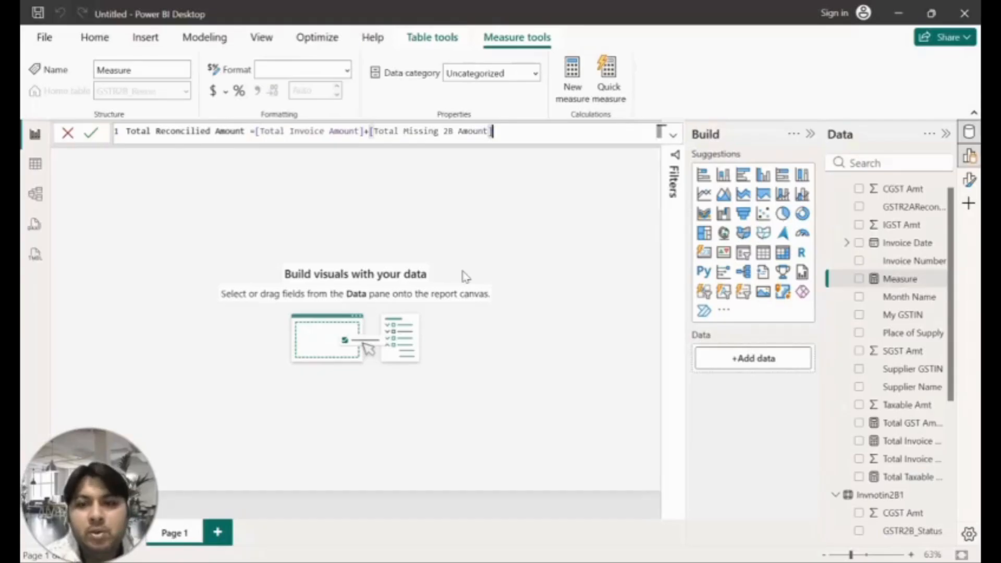
text(+[)
key(Down)
key(Tab)
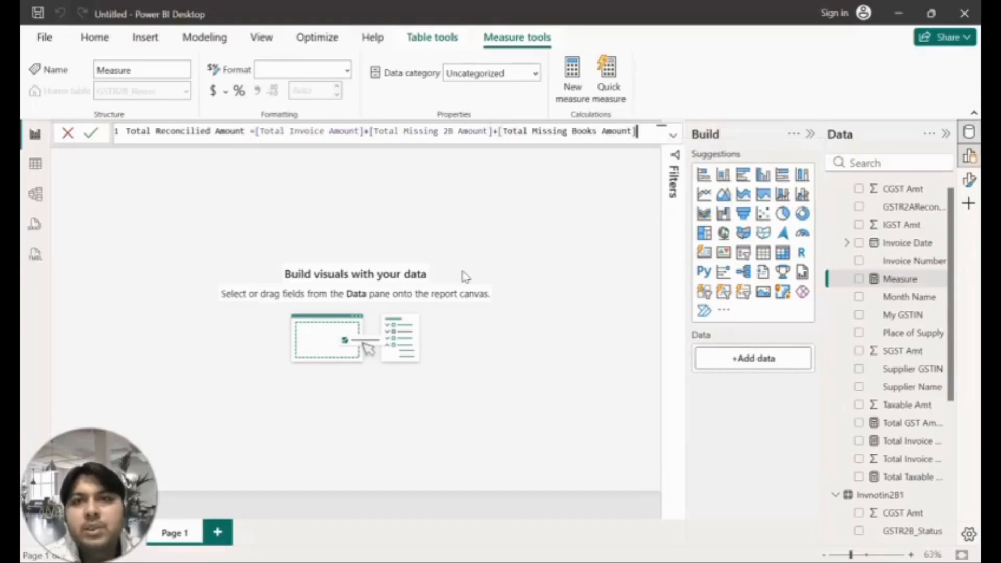
text())
key(BackSpace)
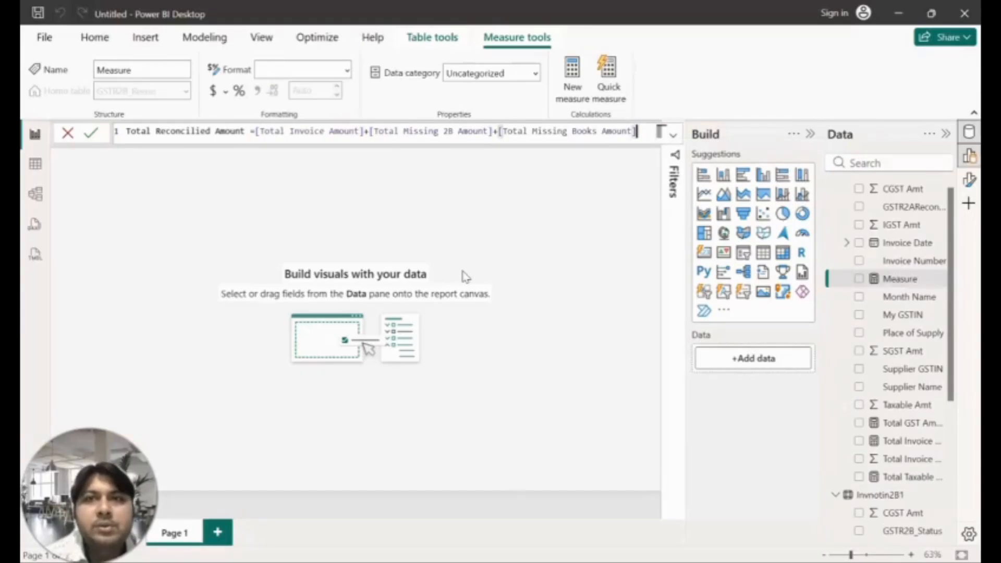
key(Return)
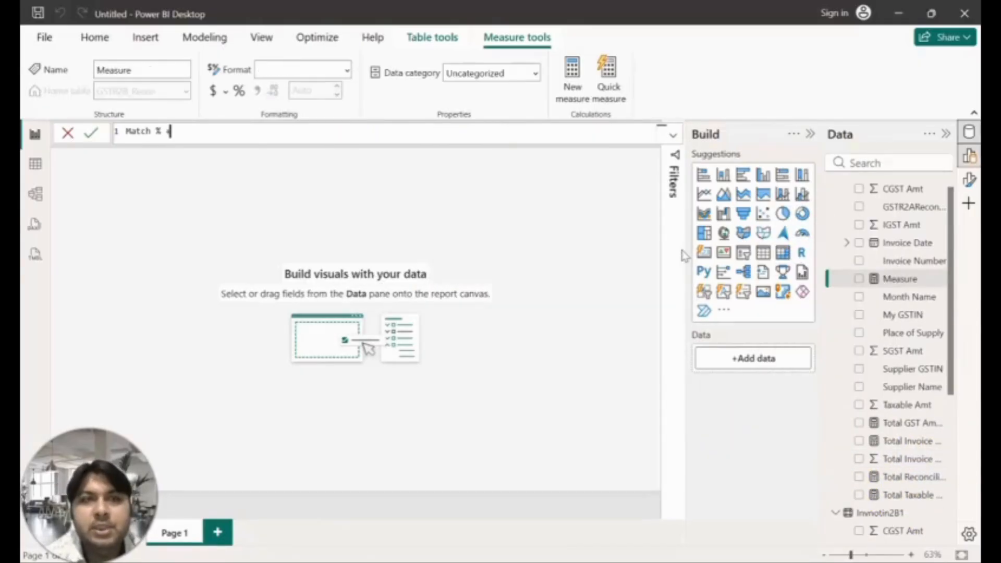
text(sum)
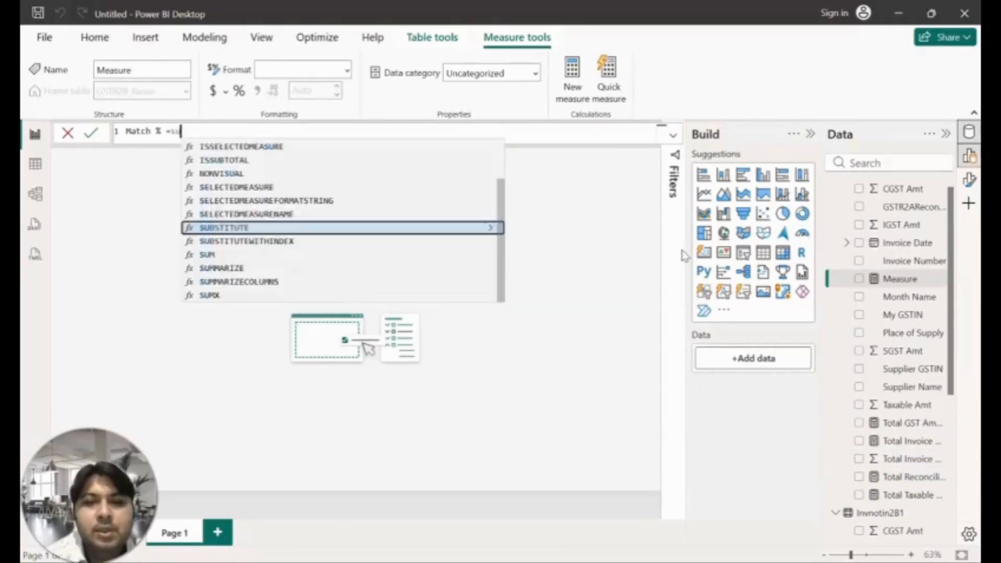
key(BackSpace)
key(BackSpace)
key(BackSpace)
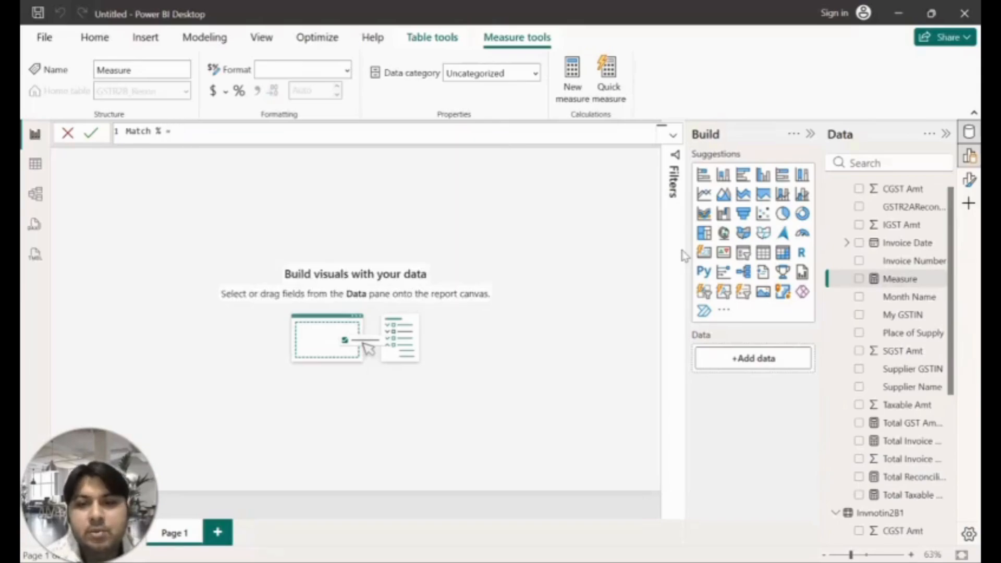
text([)
key(Down)
key(Up)
key(Down)
key(Down)
key(Down)
key(Down)
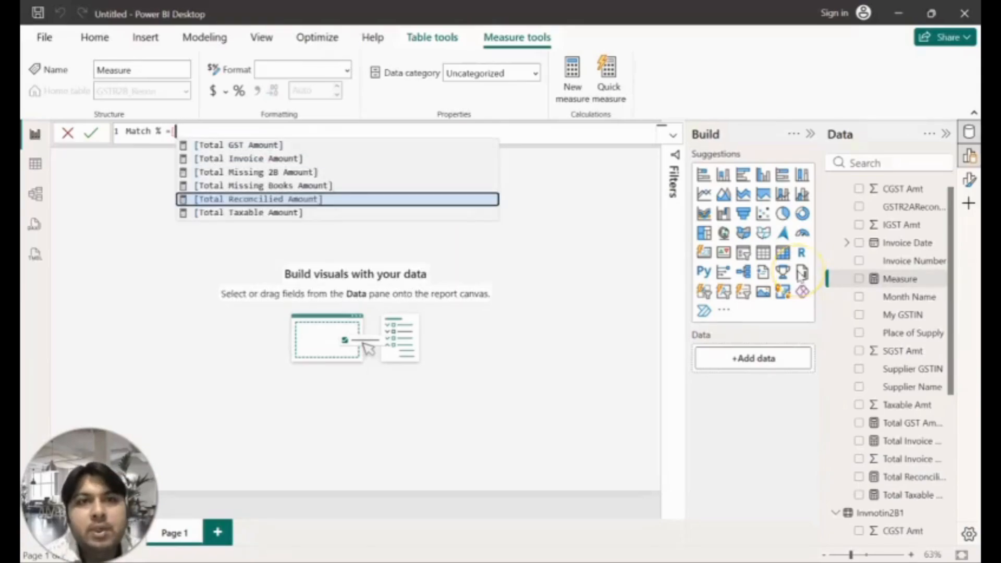
key(Tab)
text(,)
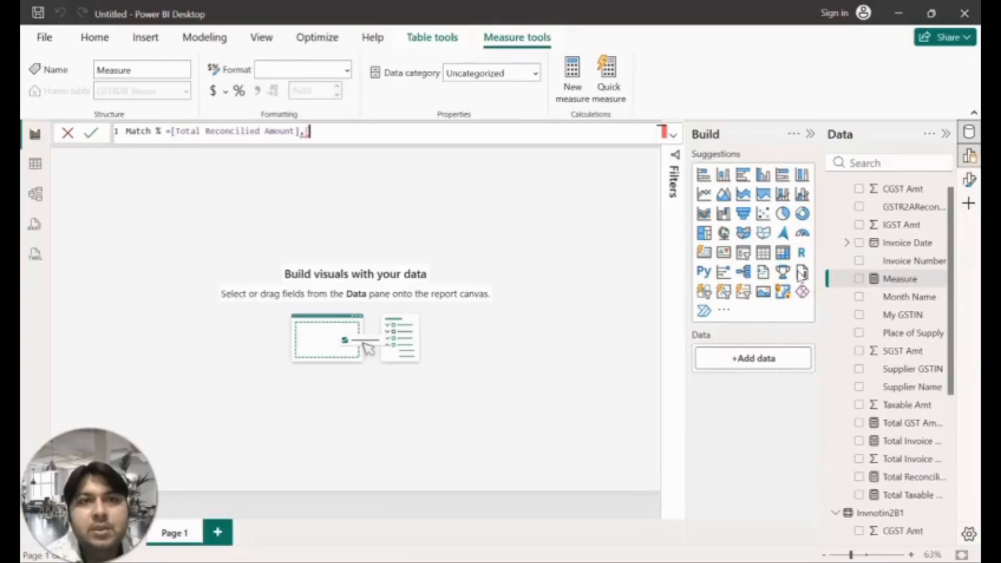
key(BackSpace)
text(+[)
key(Down)
key(Down)
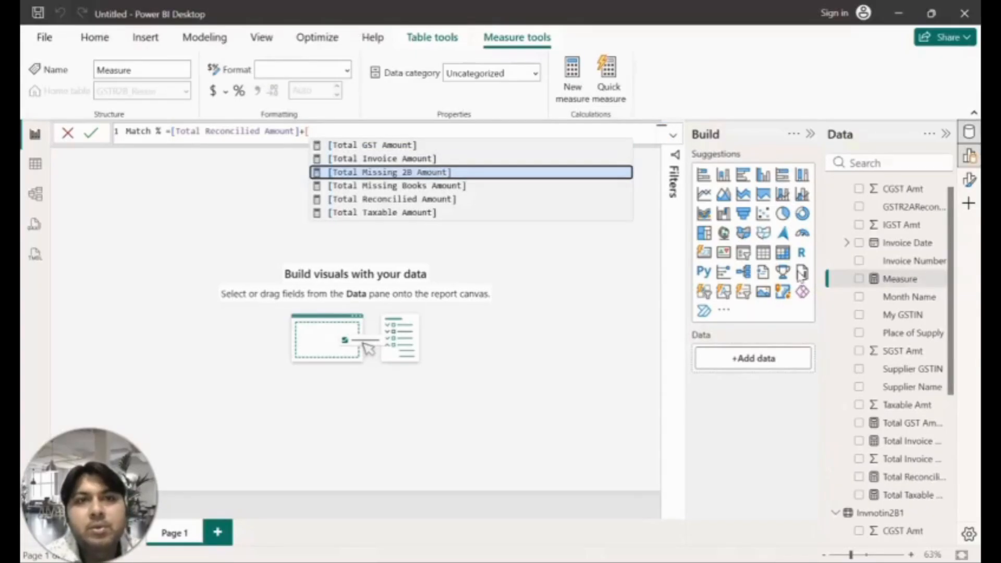
key(BackSpace)
key(BackSpace)
key(BackSpace)
key(BackSpace)
key(BackSpace)
key(BackSpace)
key(BackSpace)
key(BackSpace)
key(BackSpace)
key(BackSpace)
key(BackSpace)
key(BackSpace)
key(BackSpace)
key(BackSpace)
key(BackSpace)
key(BackSpace)
key(BackSpace)
key(BackSpace)
key(BackSpace)
key(BackSpace)
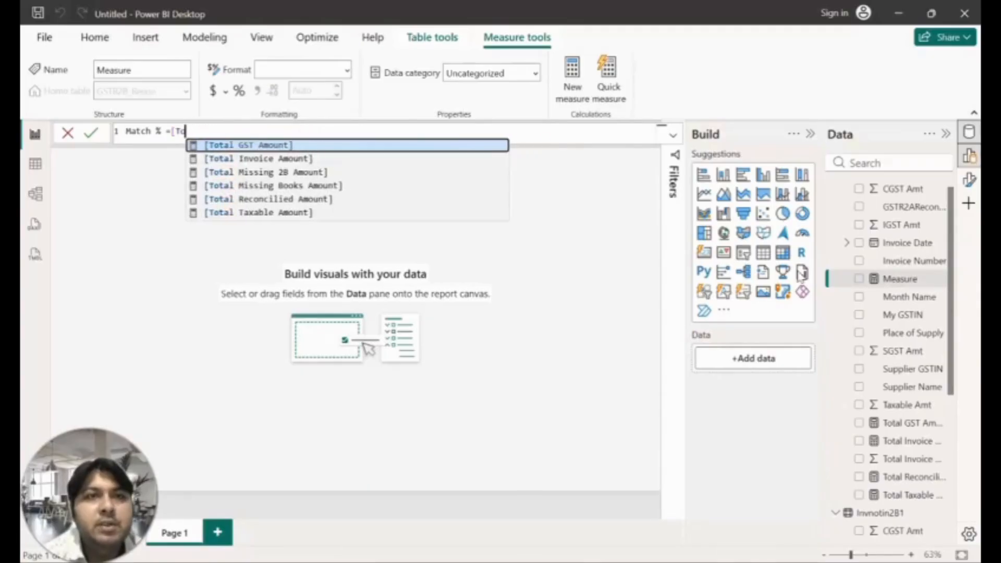
key(BackSpace)
key(BackSpace)
key(BackSpace)
Begin the Match % formula with a DIVIDE function whose numerator starts with [Total Reconcilied Amount].
text(DIVIDE([)
key(Down)
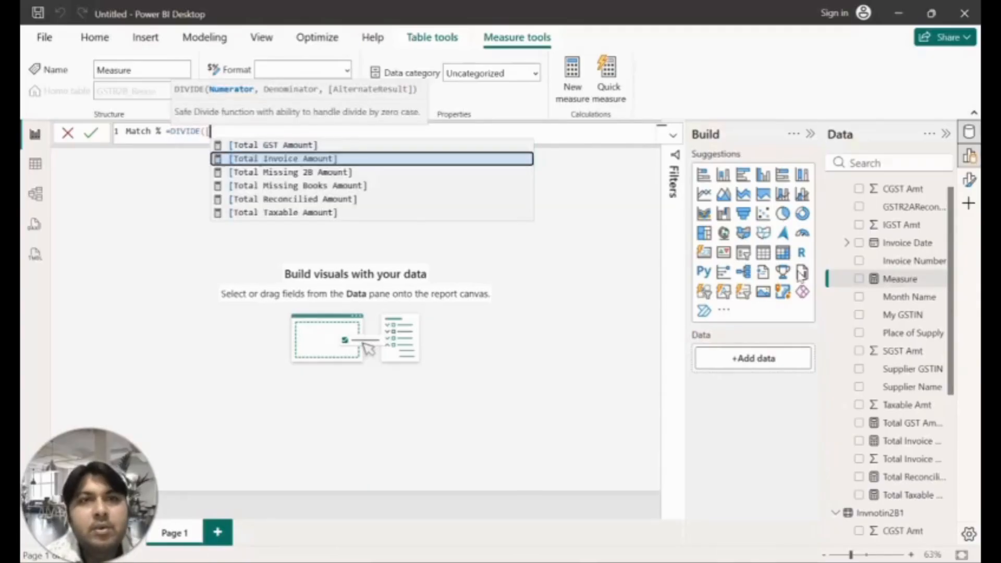
key(Down)
key(Up)
key(Down)
key(Down)
key(Down)
key(Tab)
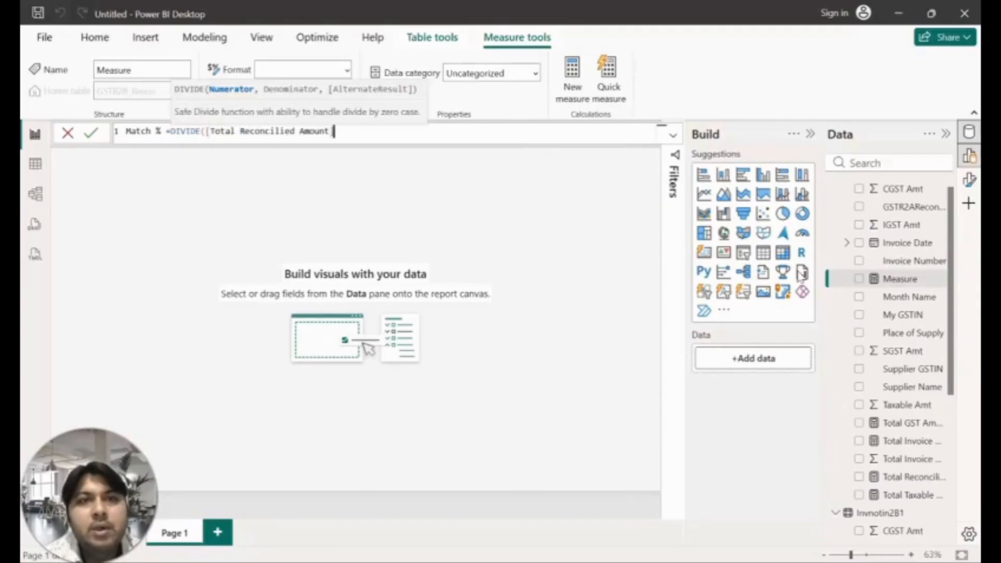
Complete Match % by adding [Total Missing 2B Amount] and [Total Missing Books Amount] to the numerator, with 0 as second argument, and commit it.
text(+[)
key(Down)
key(Down)
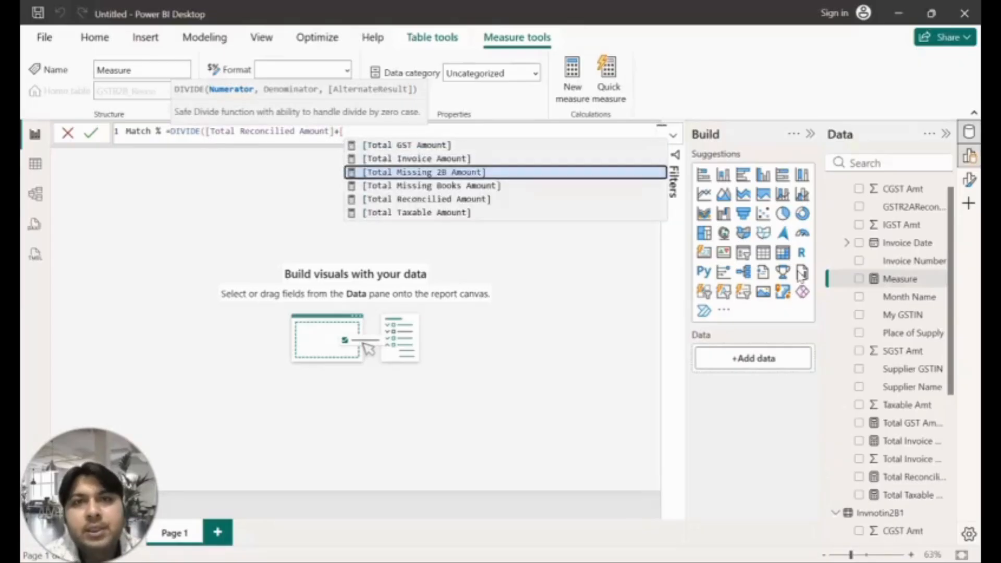
key(Tab)
text(+[)
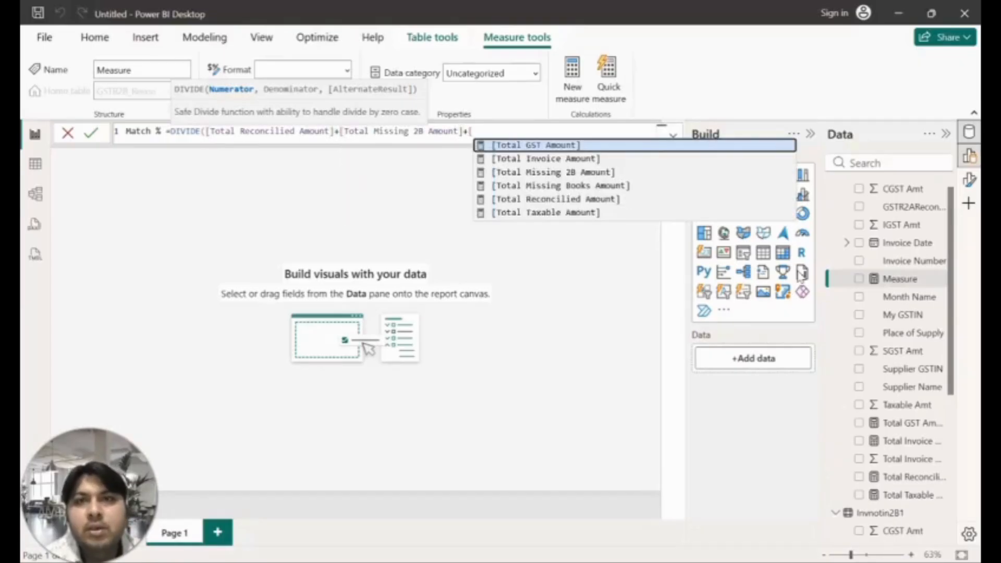
key(Down)
key(Down)
key(Down)
key(Tab)
text(,()
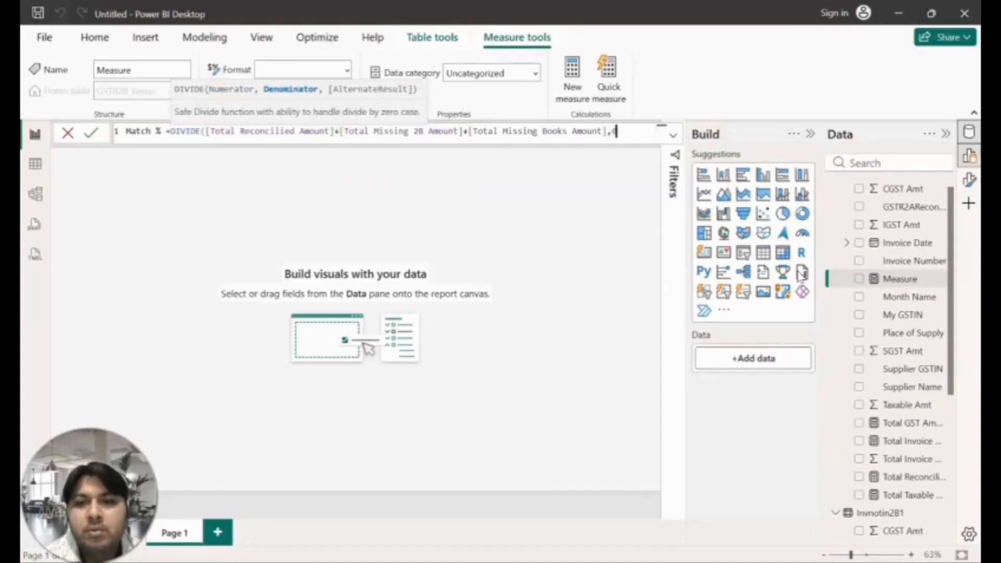
text())
key(Return)
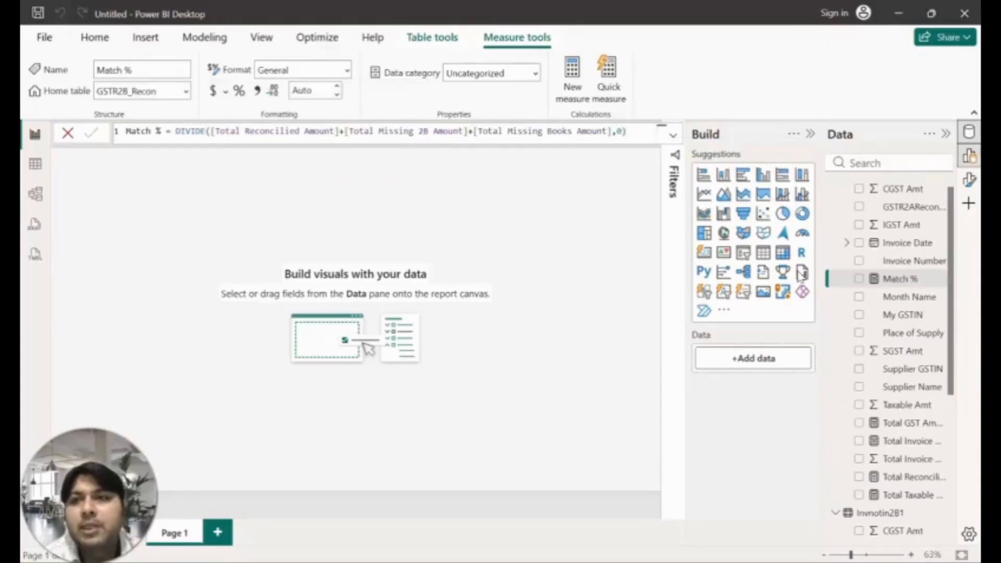
Create a measure named ITC Risk Amount in the GSTR2B_Recon table, defined as [Total Missing 2B Amount], and commit it.
click(955, 109)
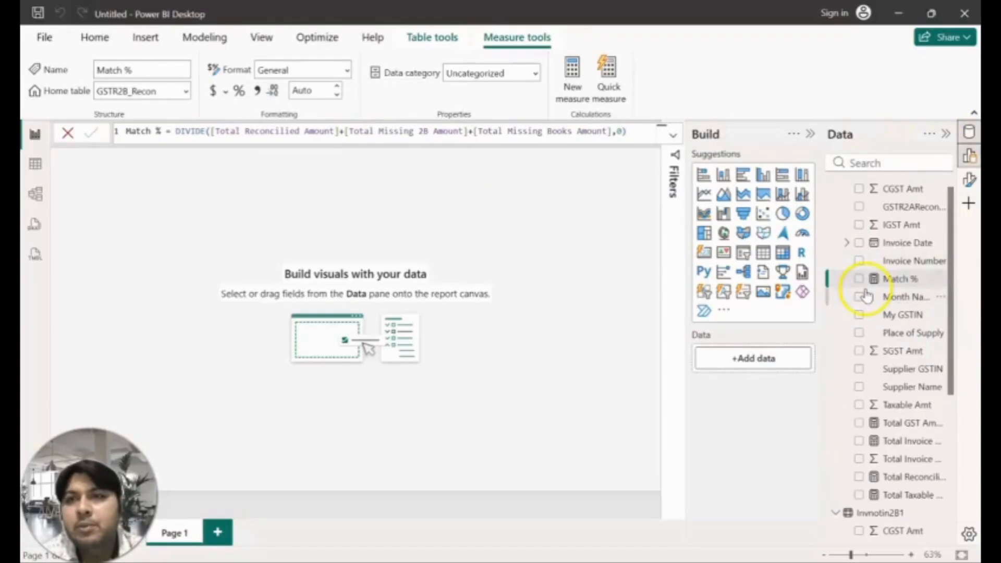
drag(954, 335, 956, 390)
right_click(900, 265)
click(829, 310)
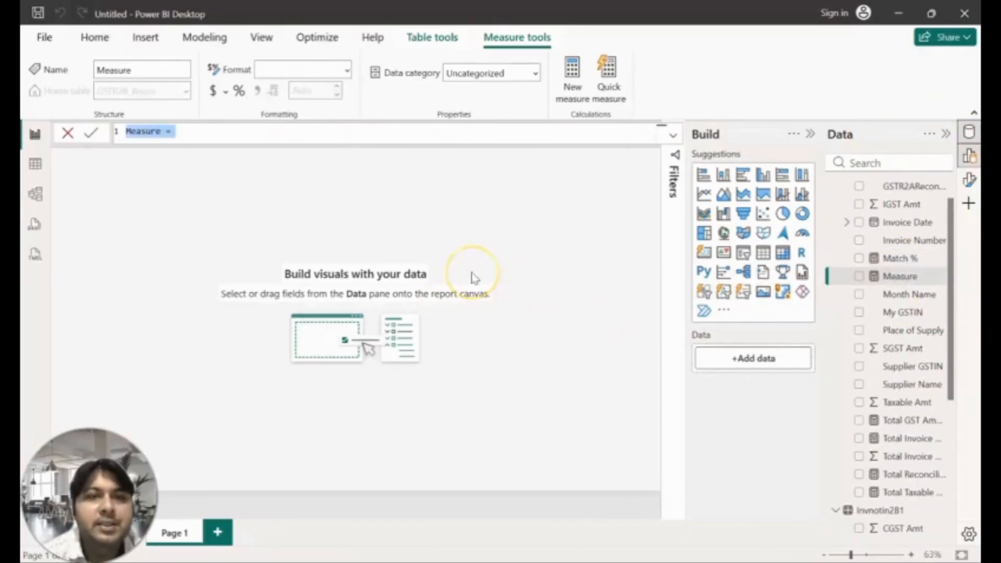
text(ITC Risk Amount)
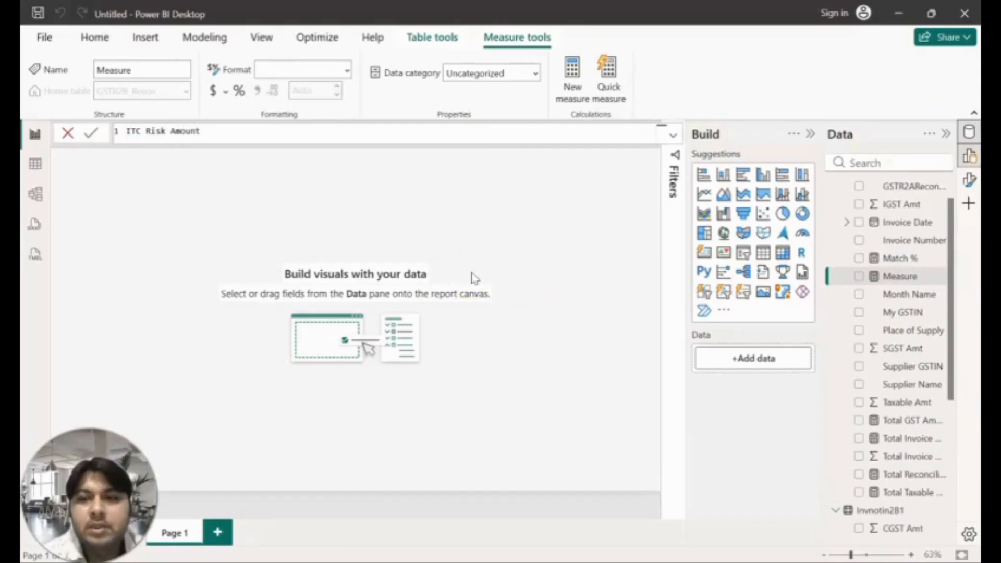
text( =)
text([Total Missing 2B Amount])
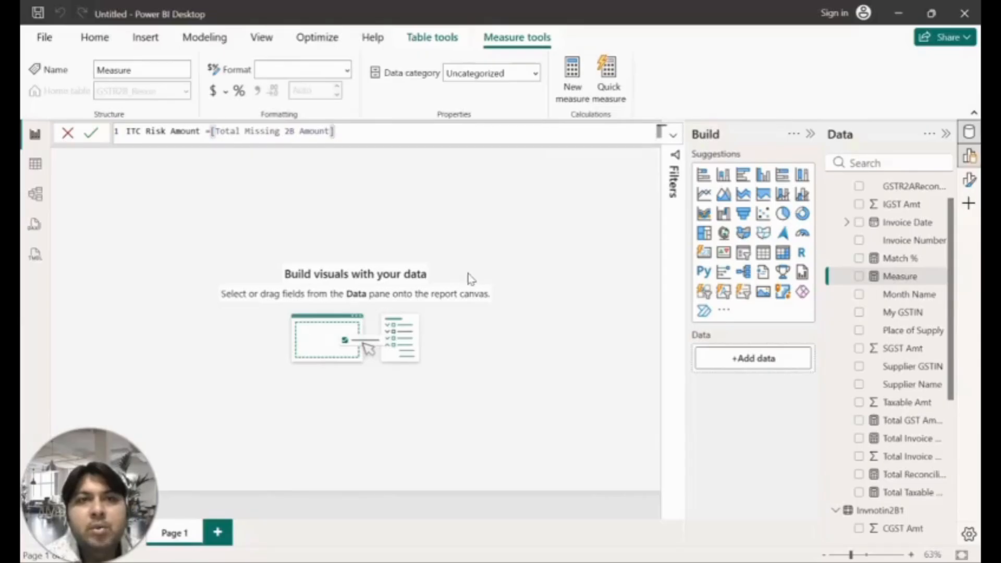
key(Return)
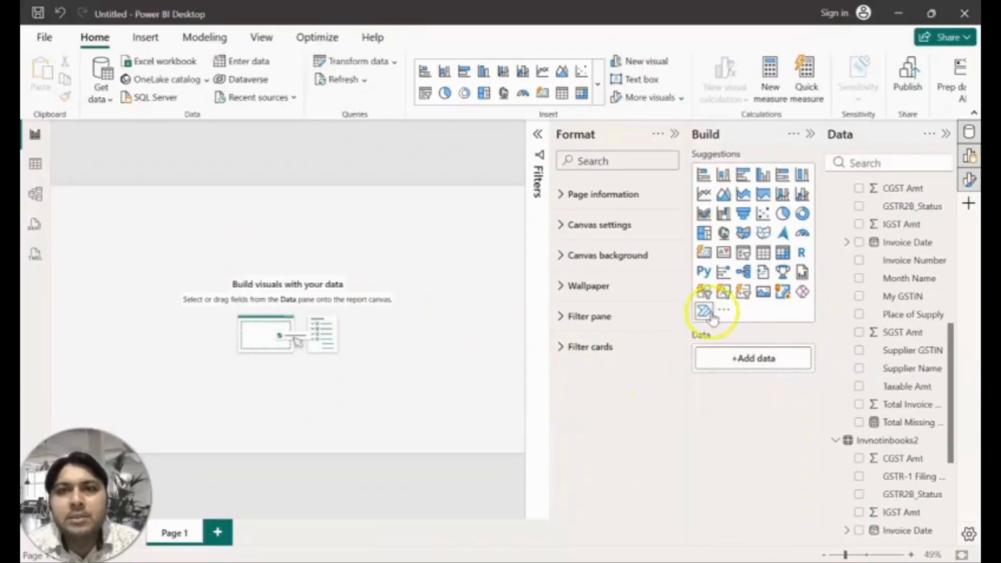
Insert a card visual on Page 1 showing the Total GST Amount measure.
click(704, 252)
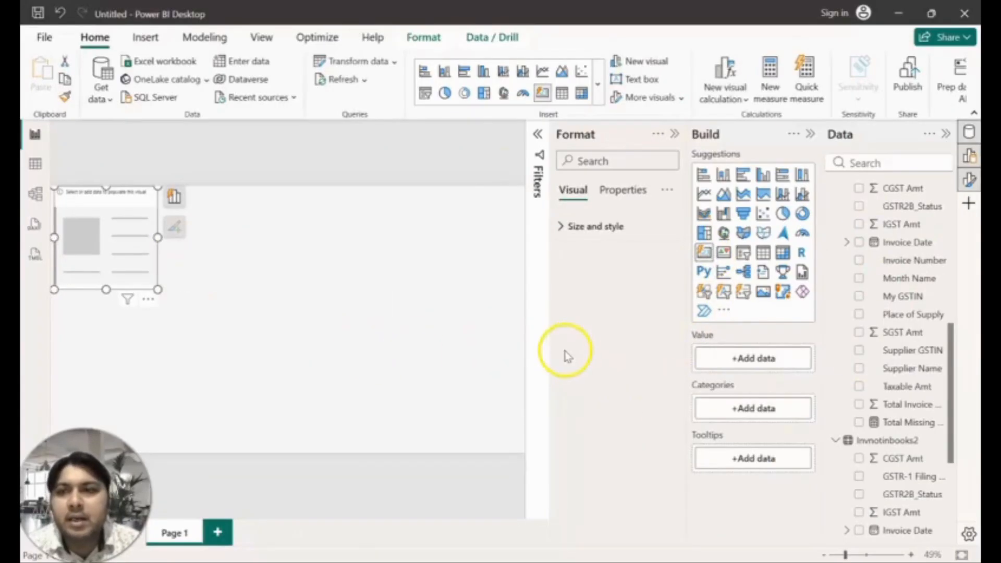
scroll(941, 223, up, 1)
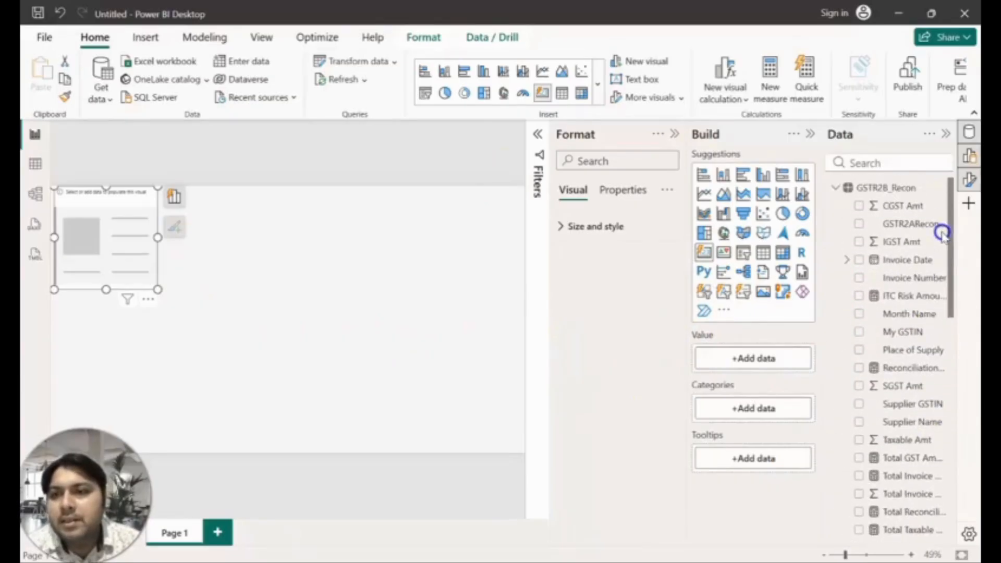
scroll(897, 286, down, 3)
click(858, 339)
key(Escape)
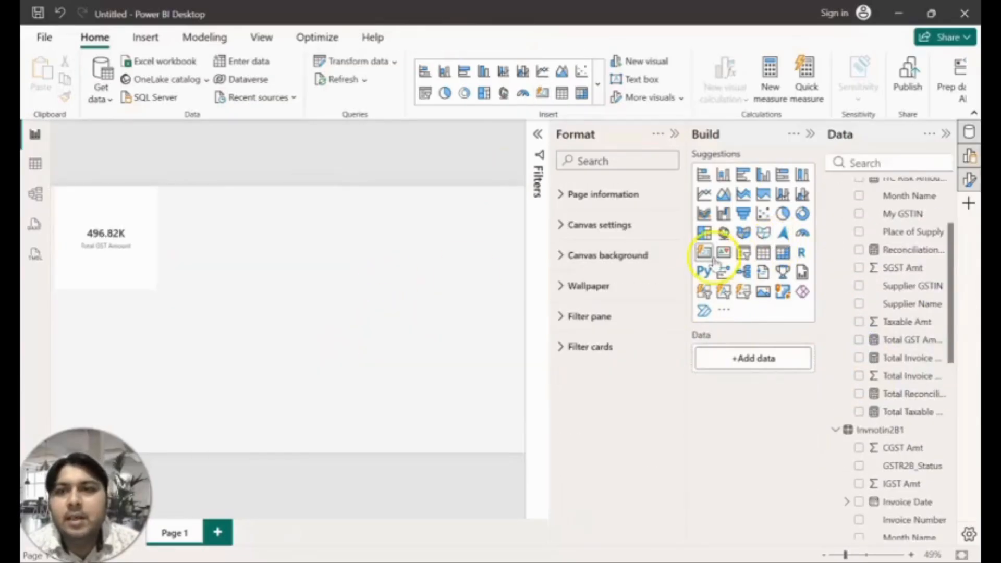
Add two more cards in the same row, showing the Total Taxable Amount and Total Invoice Amount measures.
click(704, 252)
click(859, 412)
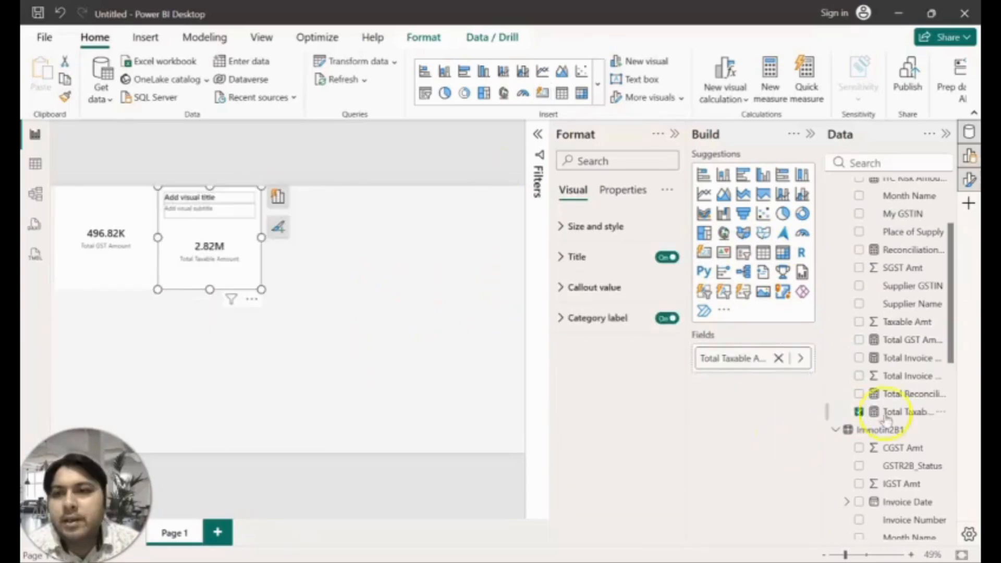
click(322, 302)
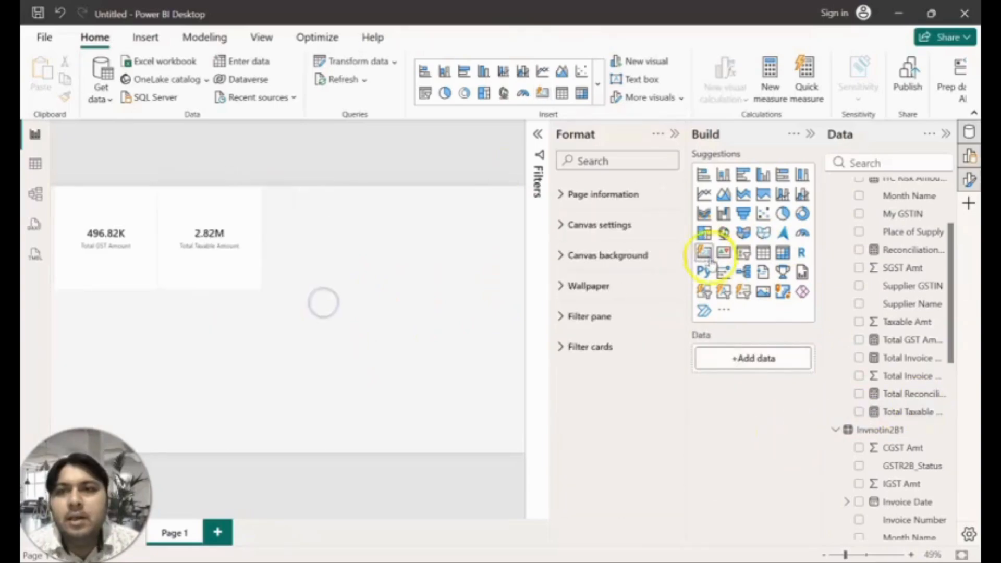
click(705, 252)
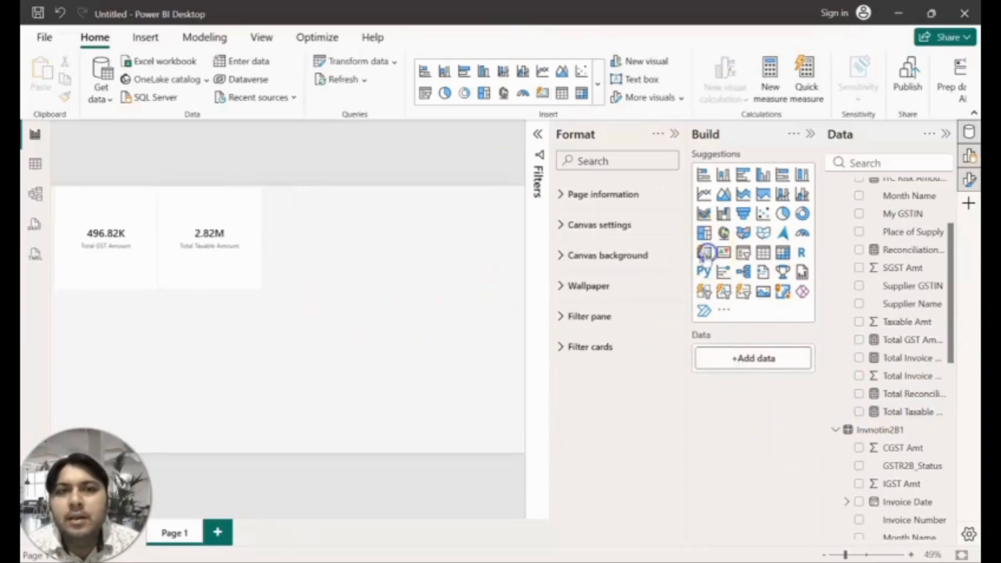
click(859, 359)
click(235, 313)
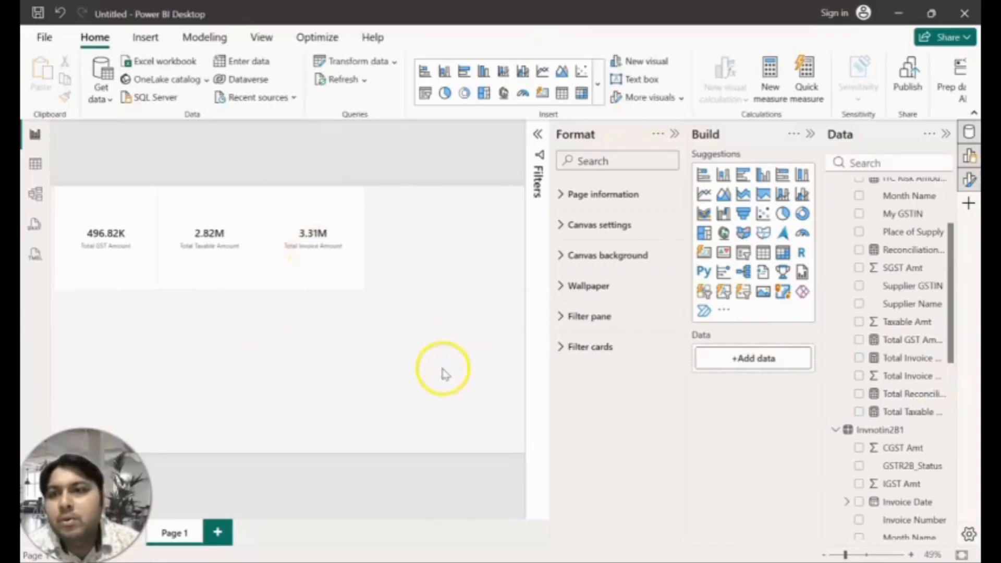
Add a card showing the Total Missing 2B Amount measure beside the Total Invoice Amount card.
click(704, 252)
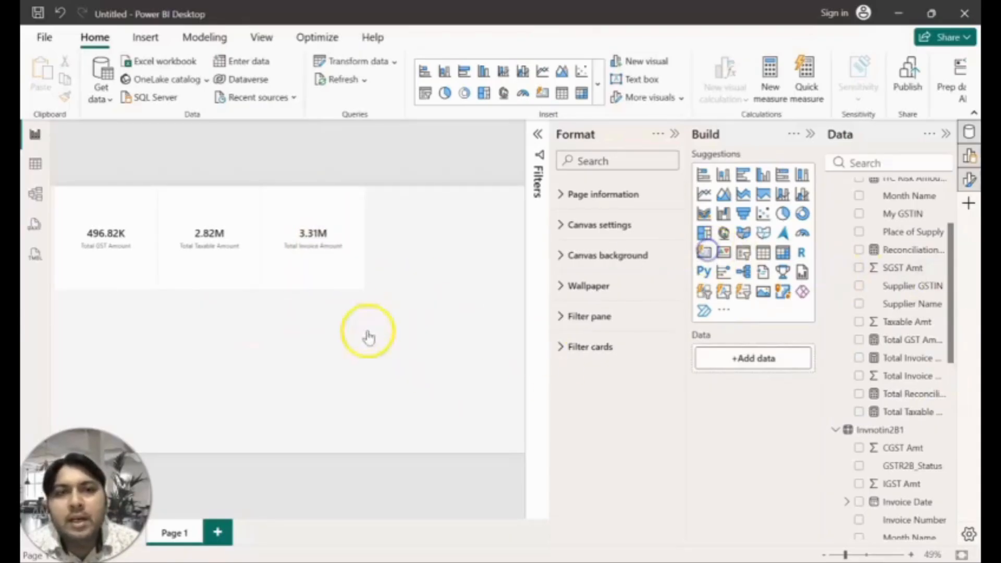
scroll(897, 344, down, 10)
click(860, 307)
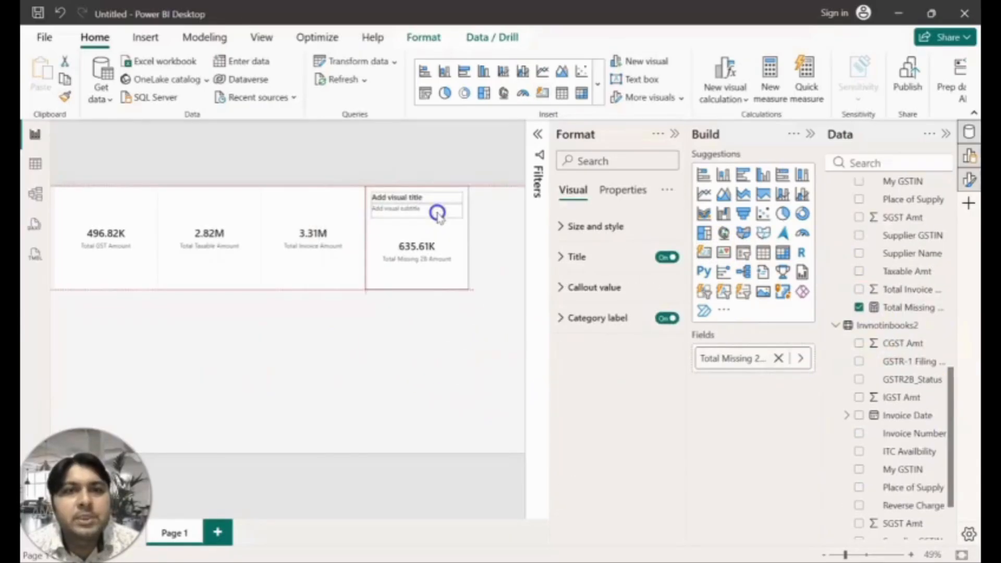
click(456, 349)
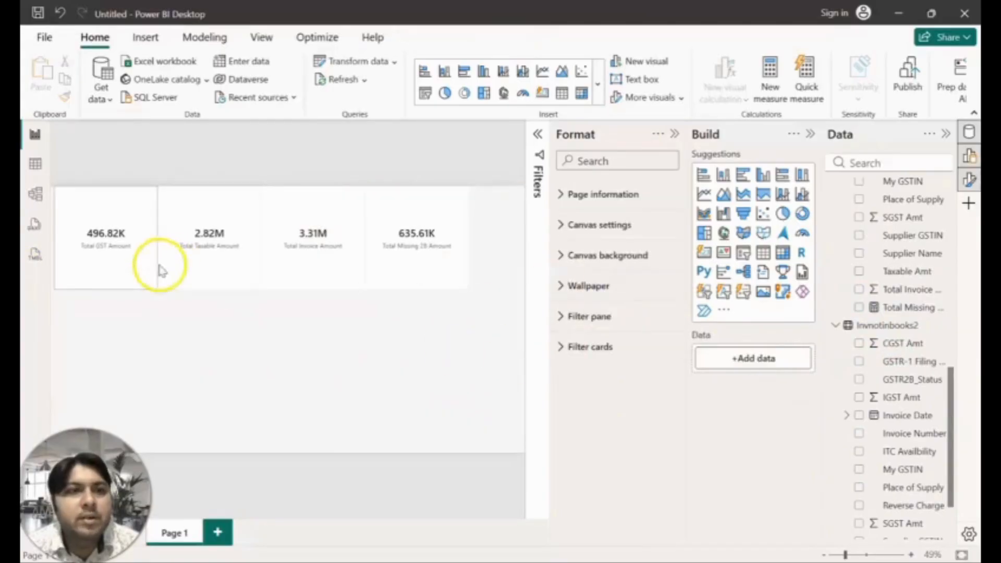
Shrink the four summary cards in width and height and line them up without gaps in the top row.
click(143, 241)
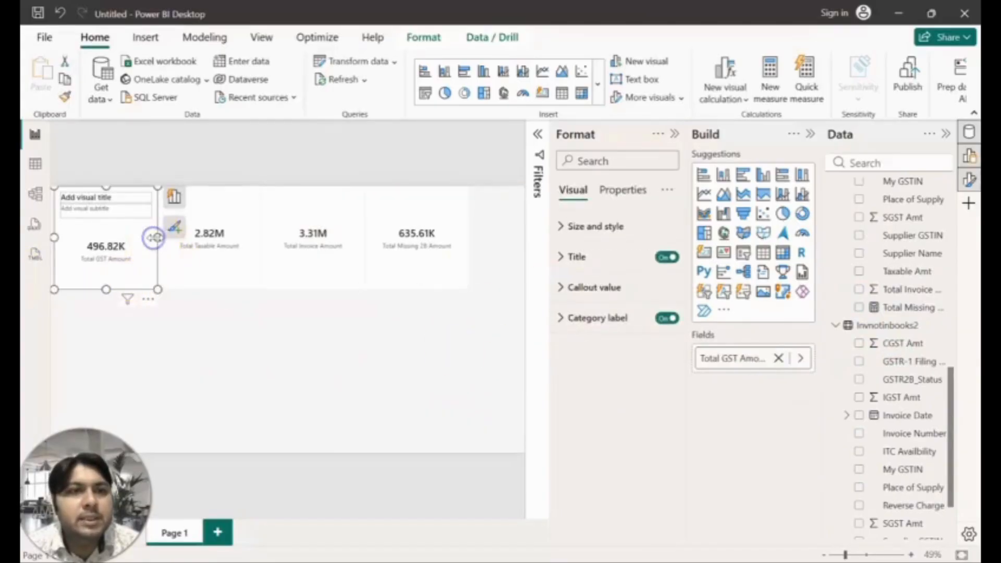
drag(155, 238, 131, 234)
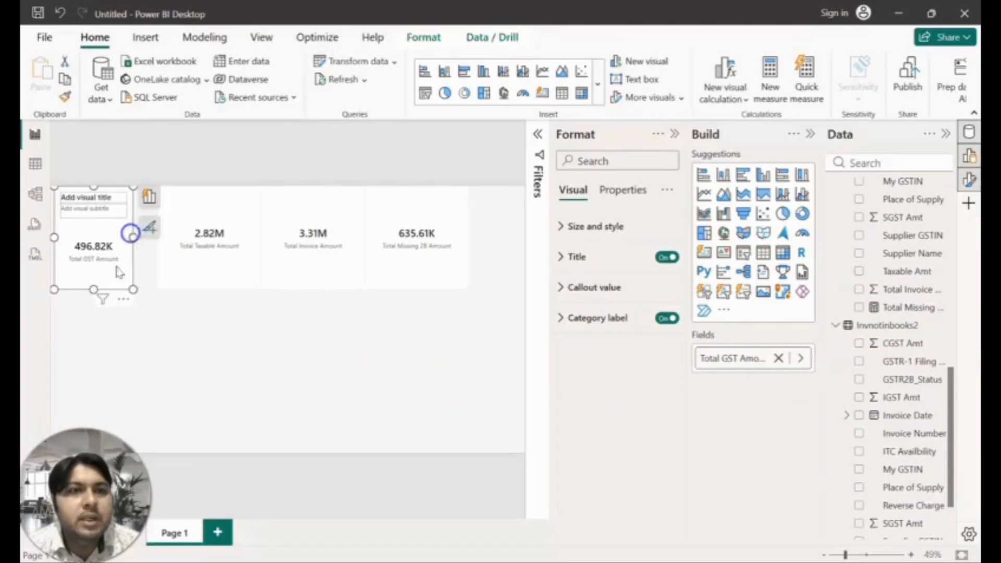
drag(93, 290, 94, 267)
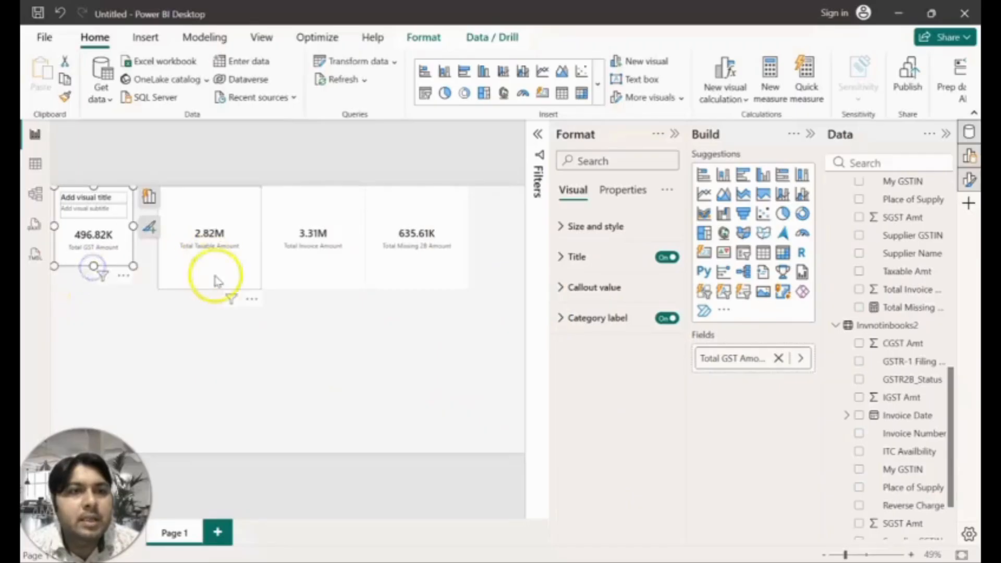
click(215, 276)
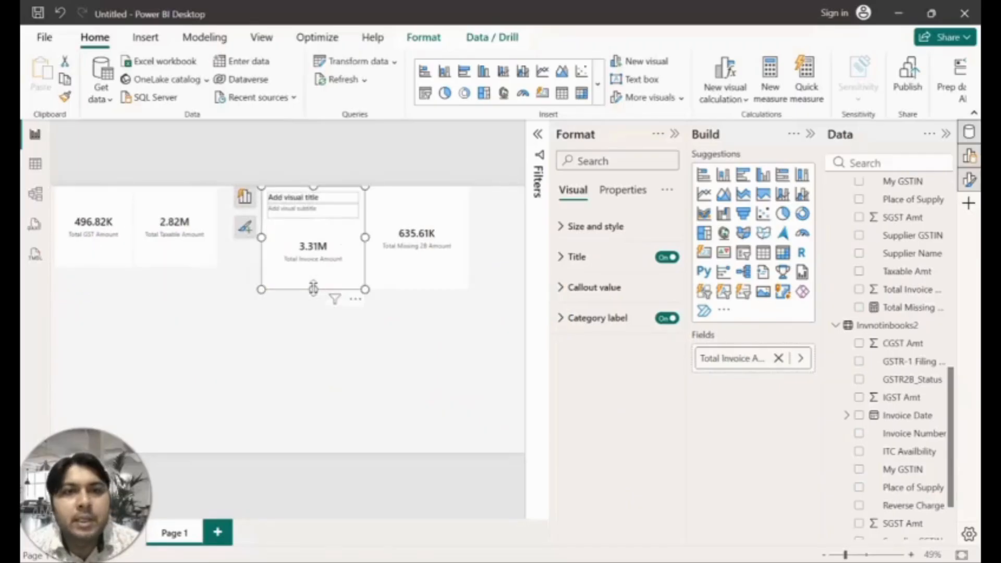
drag(313, 289, 329, 233)
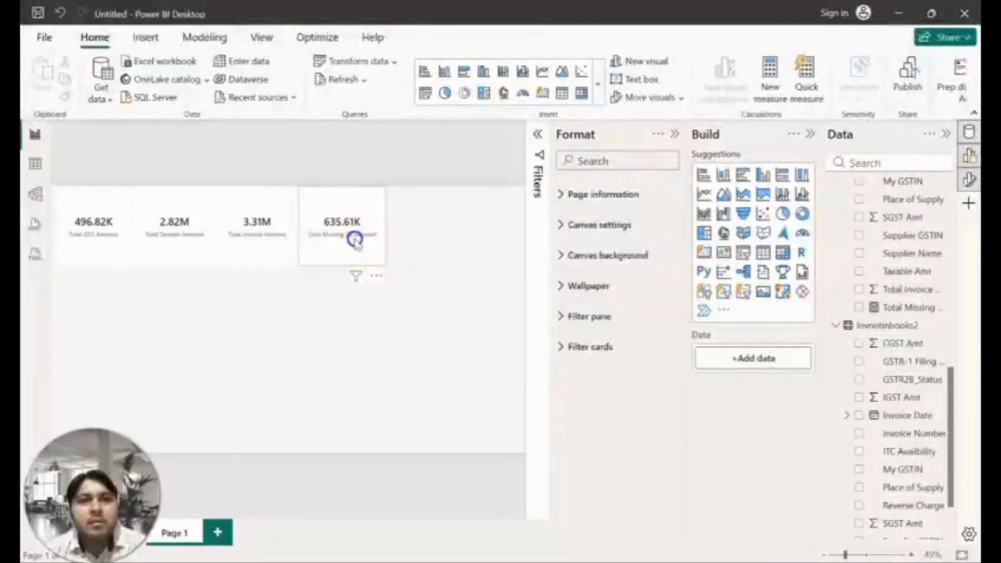
click(355, 240)
click(469, 332)
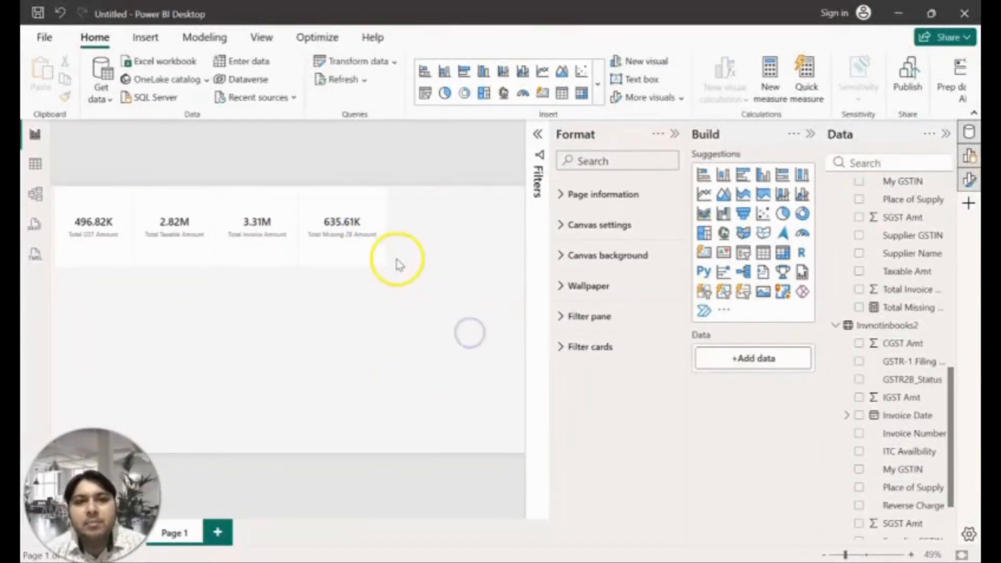
Add a card showing the Total Missing Books Amount measure from Invnotinbooks2, placed beside the Total Missing 2B Amount card.
click(704, 253)
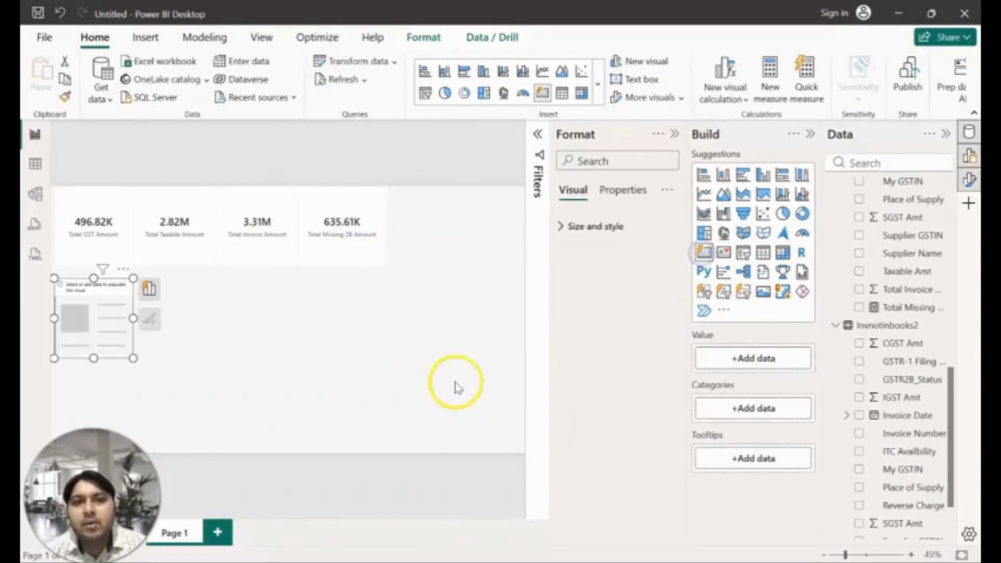
drag(954, 450, 944, 529)
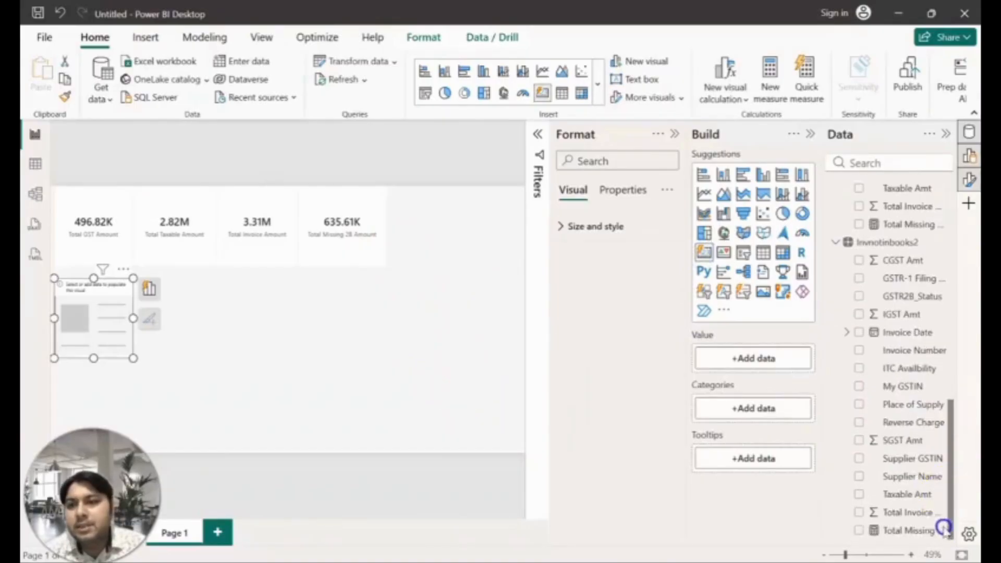
click(859, 530)
click(150, 288)
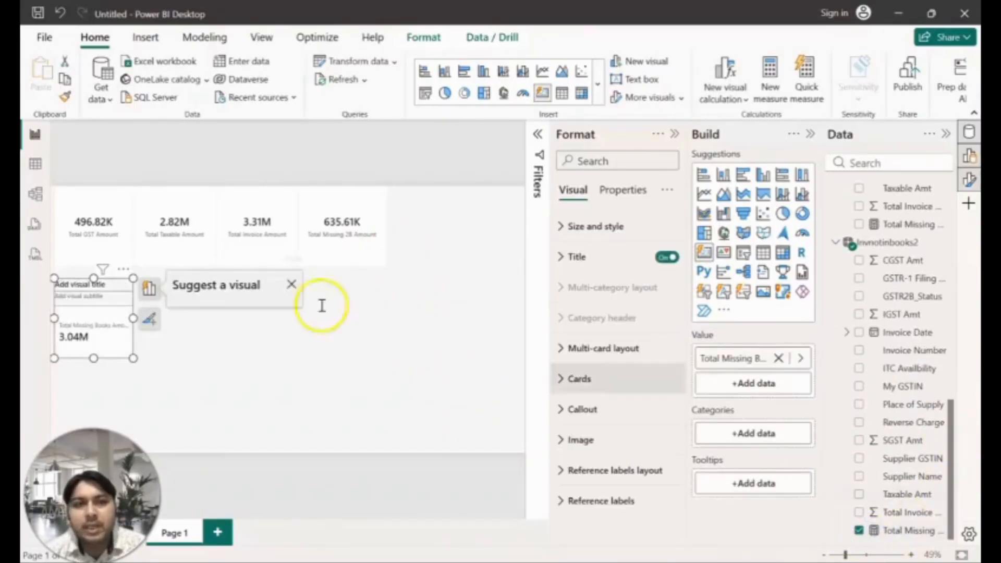
drag(127, 309, 459, 215)
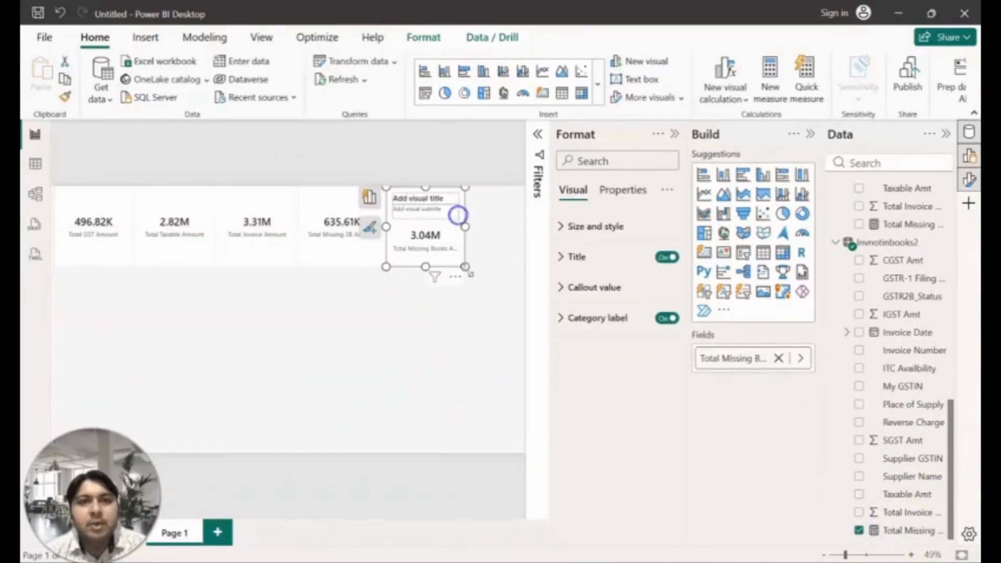
click(457, 334)
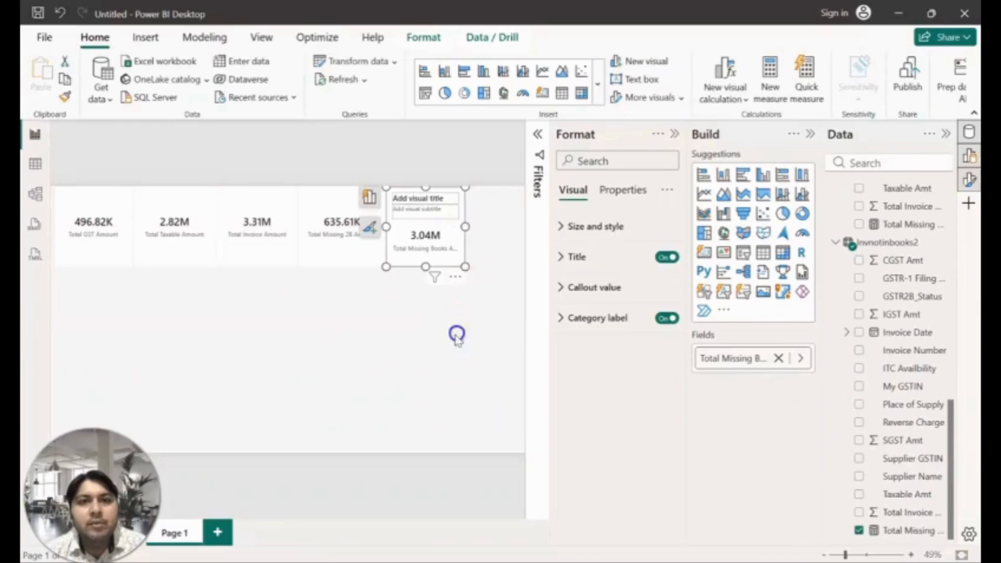
Add a card showing the Reconciliation Match % measure from GSTR2B_Recon, placed directly below the Total GST Amount card.
click(704, 252)
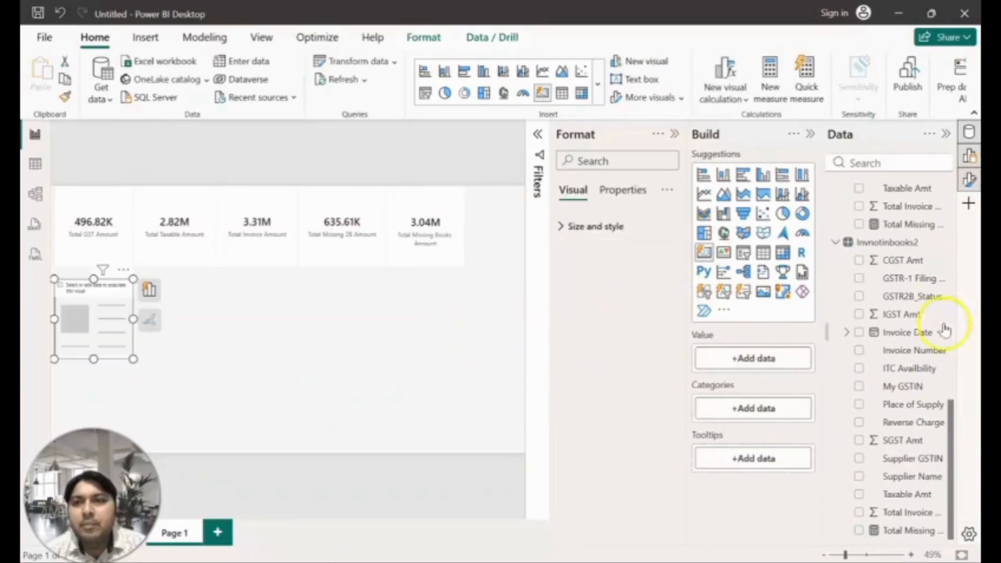
scroll(945, 333, up, 10)
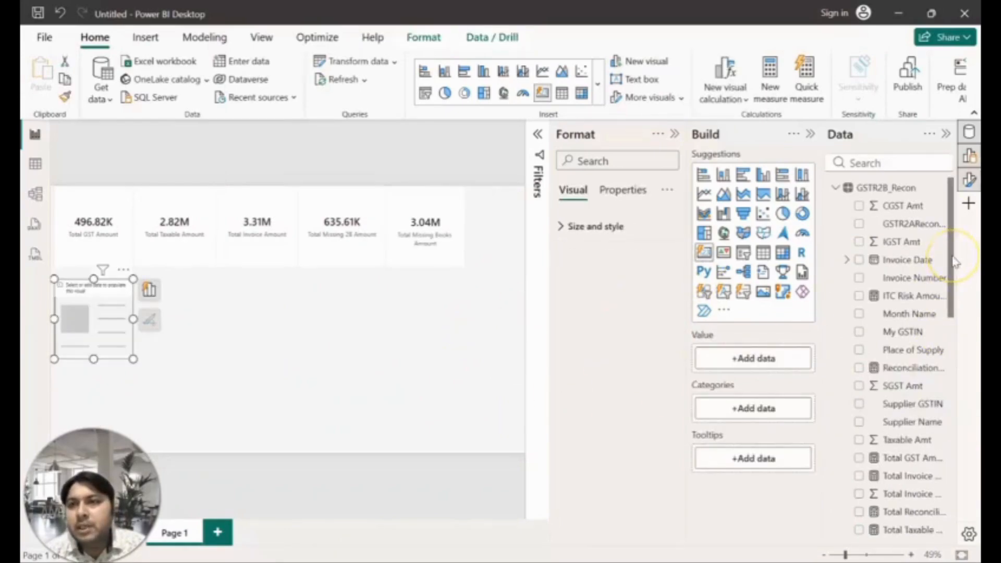
scroll(956, 262, down, 2)
click(859, 311)
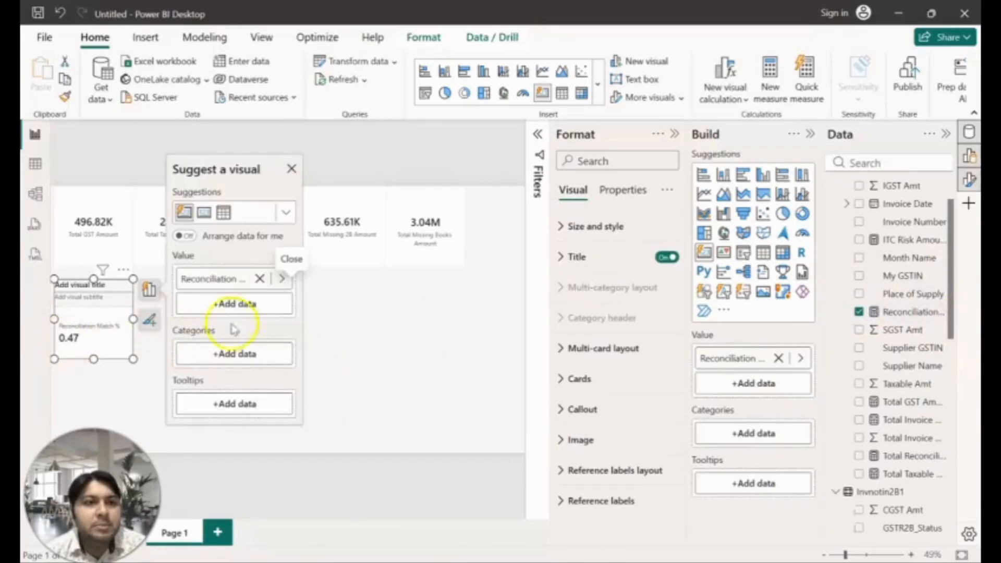
click(398, 353)
click(84, 300)
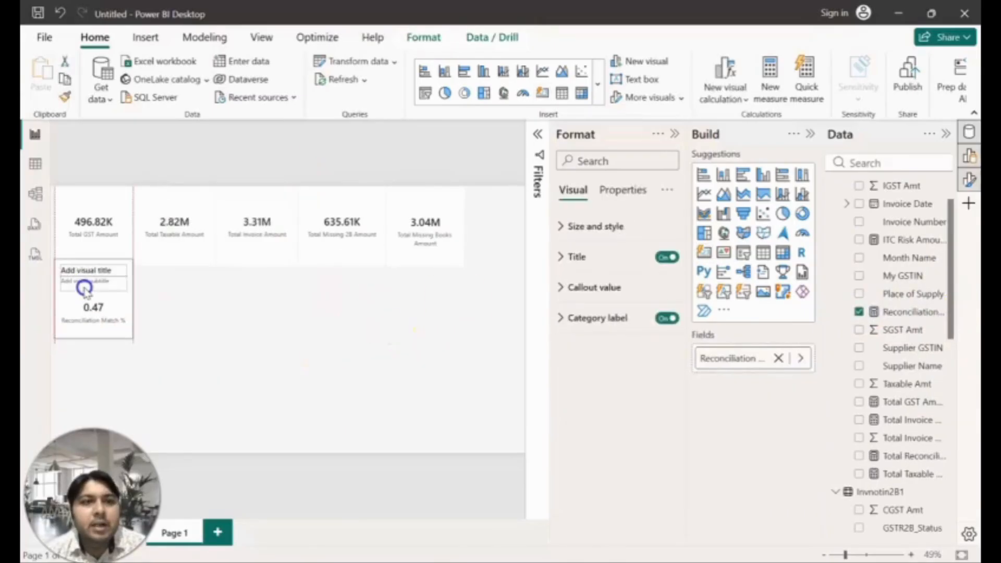
click(331, 340)
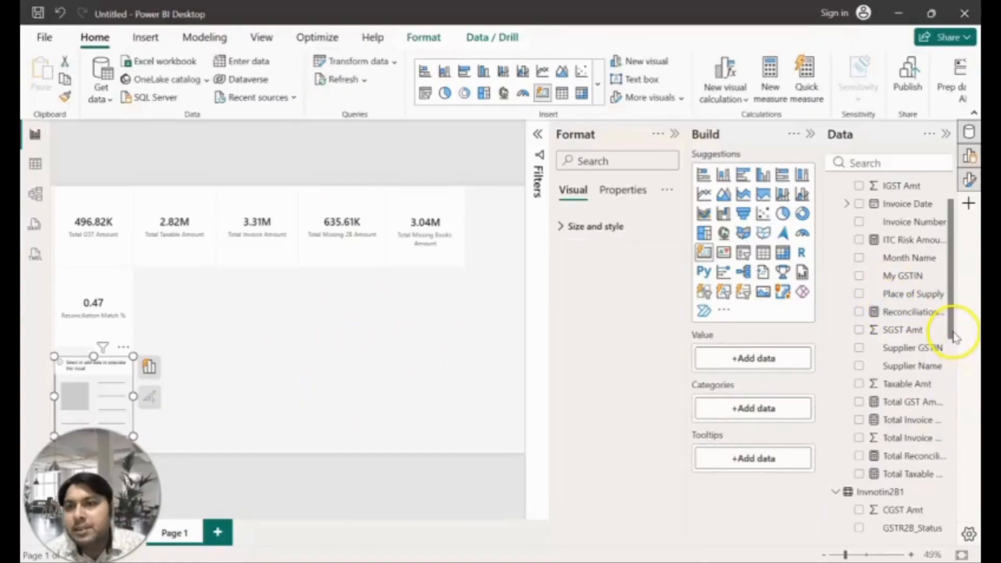
Add a card showing the ITC Risk Amount measure and place it beside the Reconciliation Match % card.
click(857, 240)
click(207, 327)
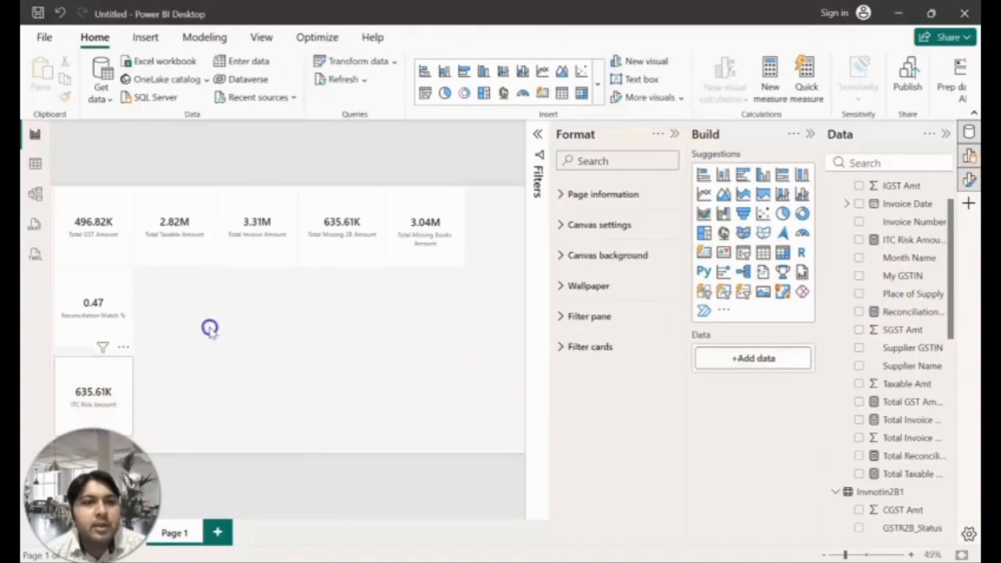
drag(111, 385, 190, 297)
click(371, 324)
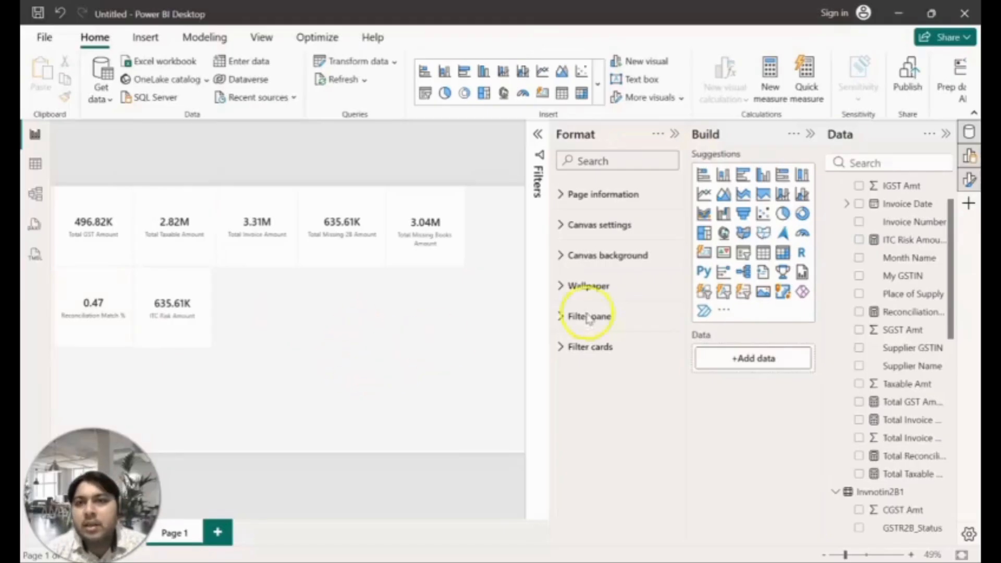
Insert an empty clustered bar chart beside the ITC Risk Amount card and reduce its width.
click(744, 175)
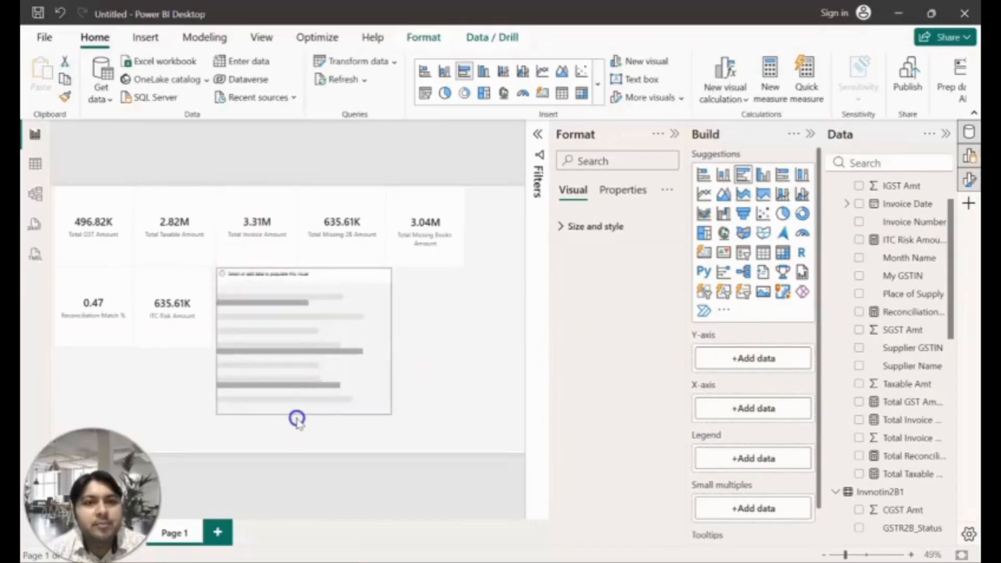
click(297, 420)
Make the five cards in the top row smaller and close the gaps between them to free space at the row's end.
click(116, 255)
drag(133, 225, 112, 225)
drag(182, 249, 156, 248)
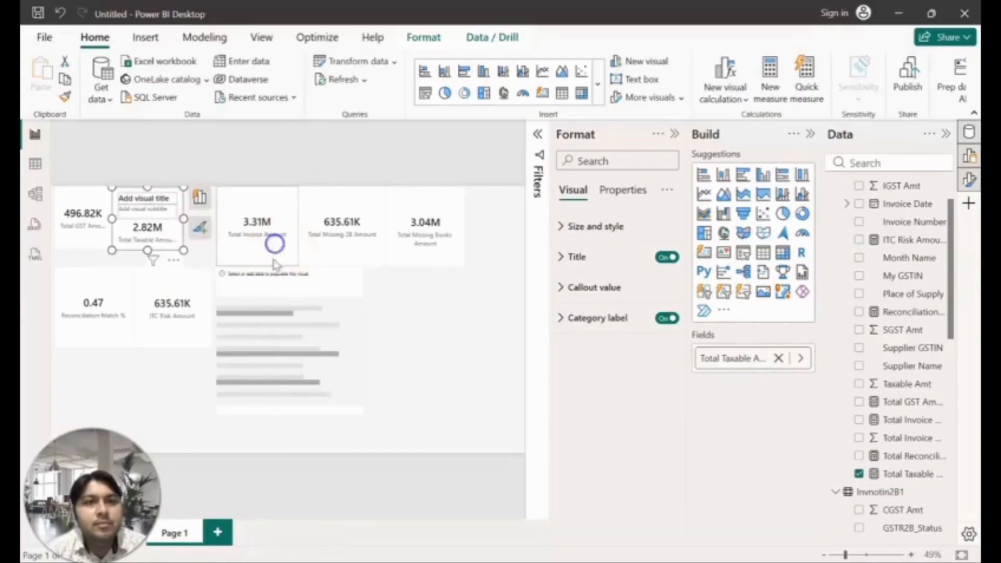
click(271, 243)
drag(260, 244, 224, 249)
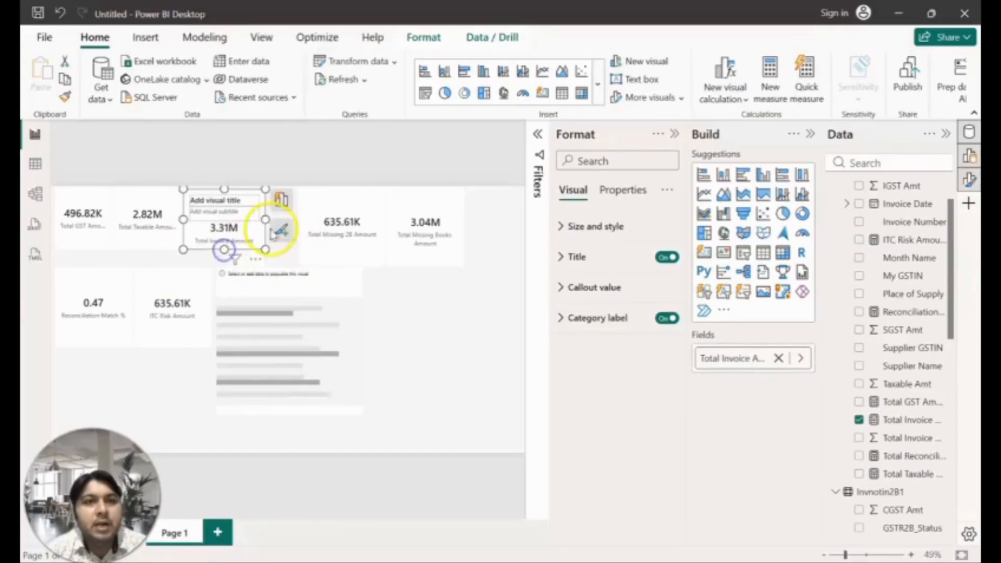
drag(266, 219, 253, 219)
drag(425, 266, 391, 222)
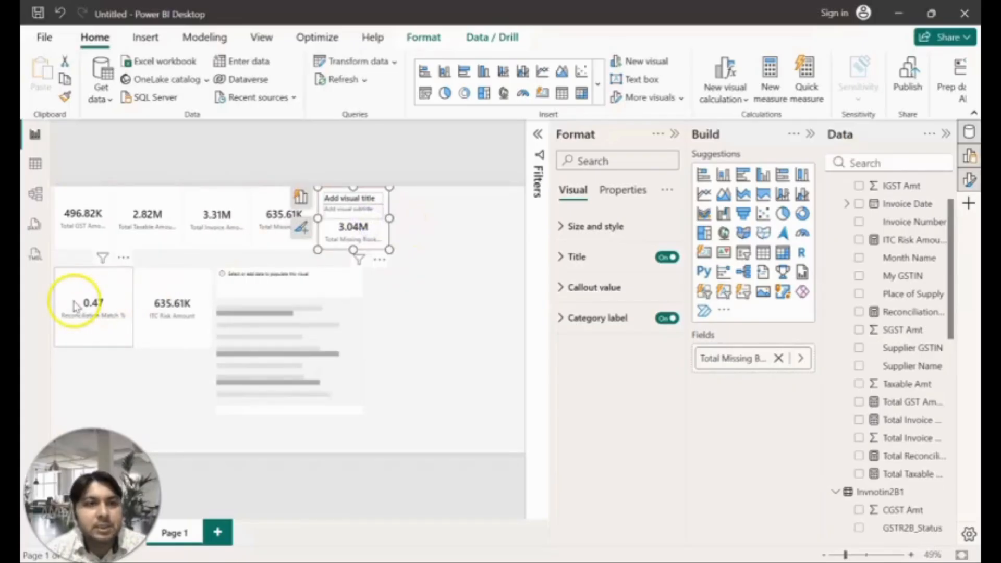
Move the Reconciliation Match % card to the end of the top row, shrink it, and narrow the two missing-amount cards before it.
drag(78, 301, 447, 217)
click(469, 271)
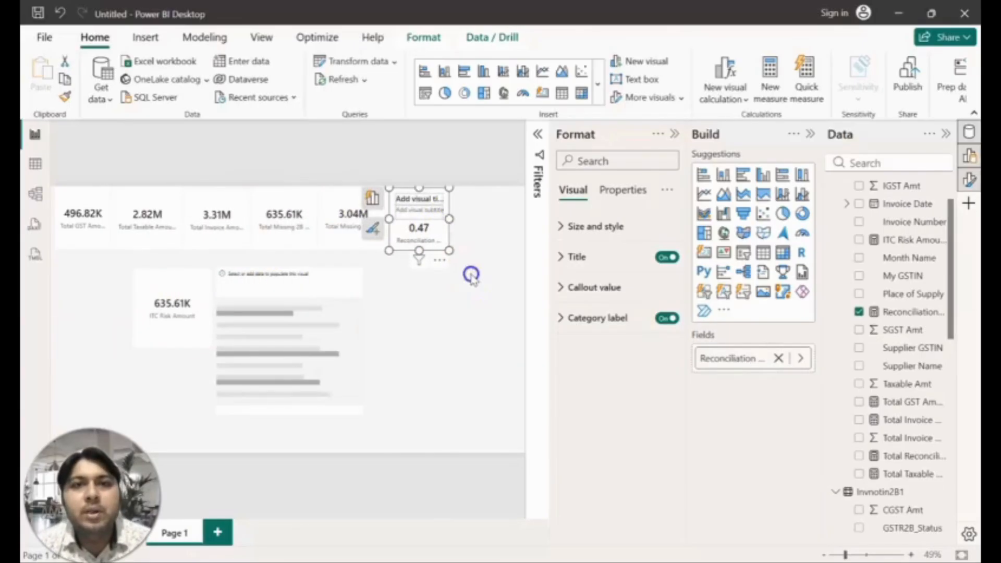
click(383, 230)
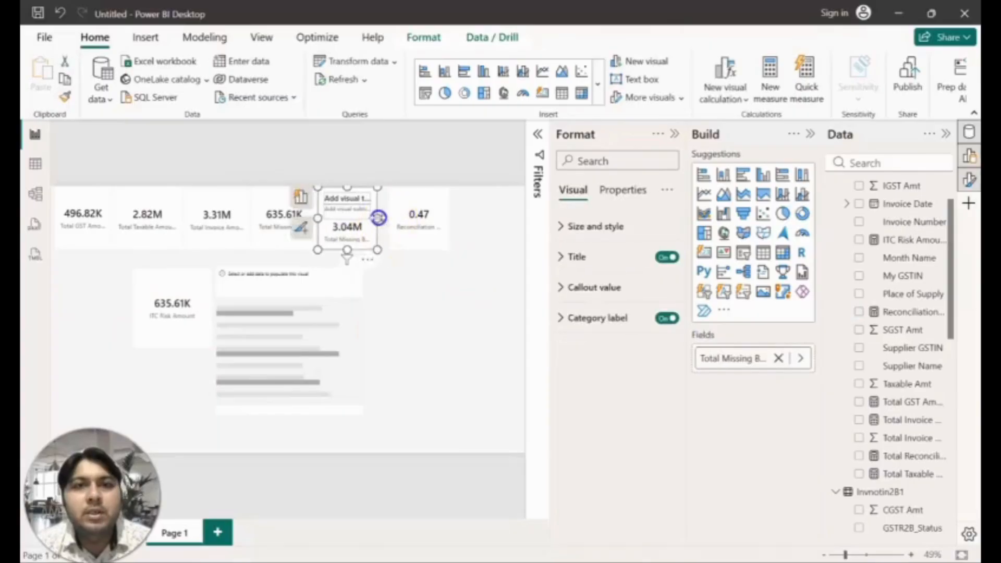
click(279, 230)
drag(319, 219, 312, 221)
click(483, 292)
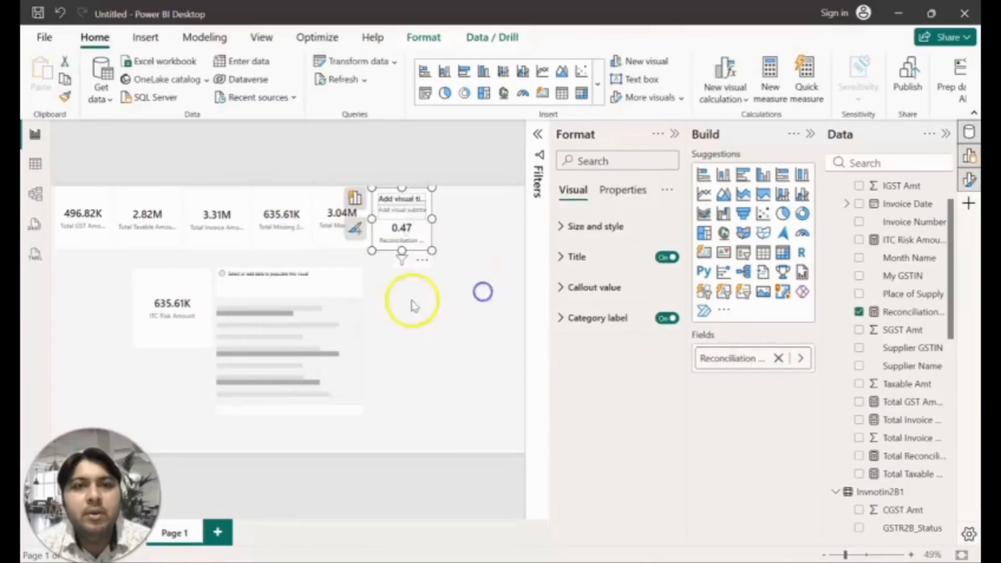
Move the ITC Risk Amount card to the end of the top row and shrink it to match the other cards.
drag(160, 313, 469, 229)
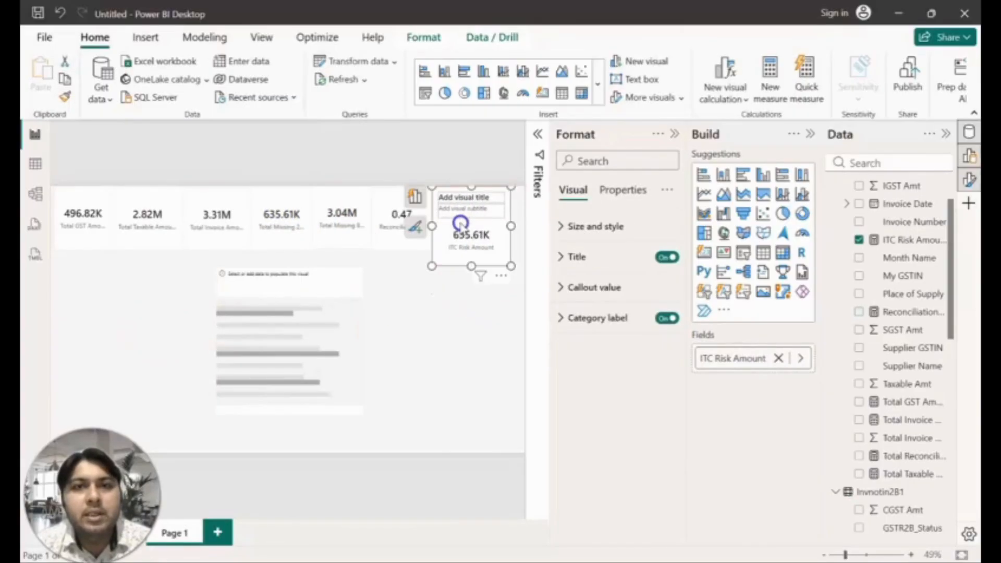
drag(470, 265, 469, 251)
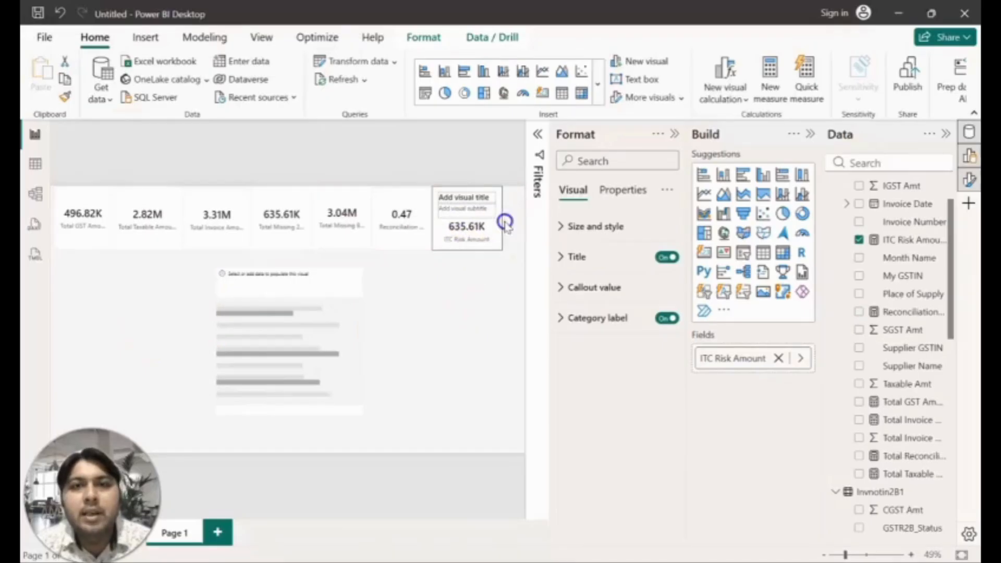
click(414, 305)
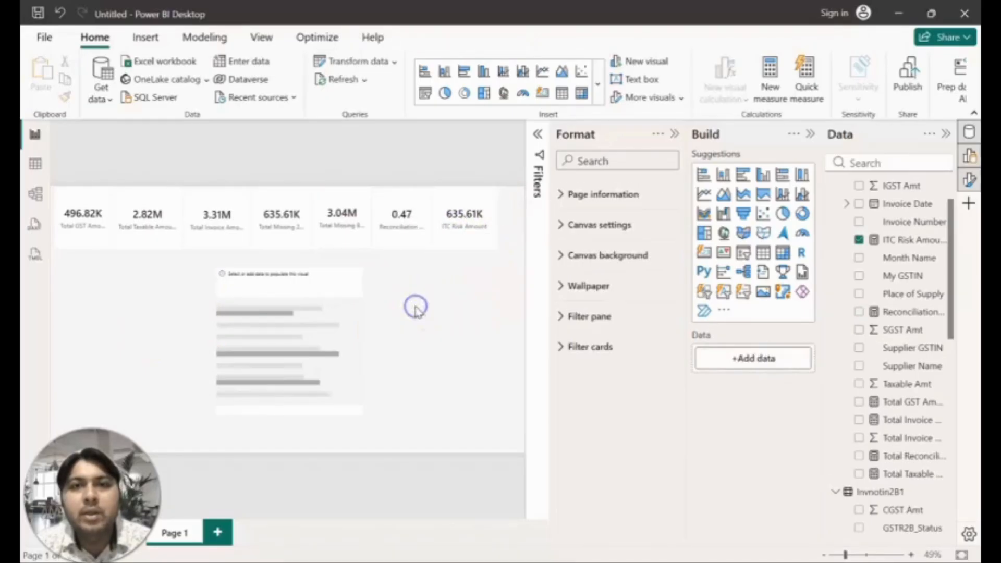
Place the clustered bar chart under the first cards and plot Total Invoice Amount by Supplier GSTIN.
drag(239, 284, 120, 273)
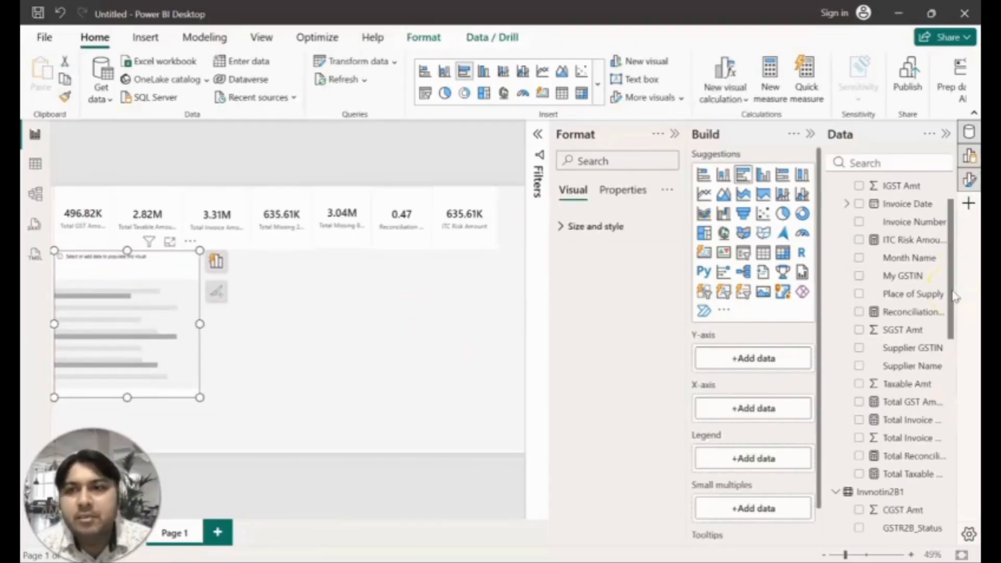
click(860, 349)
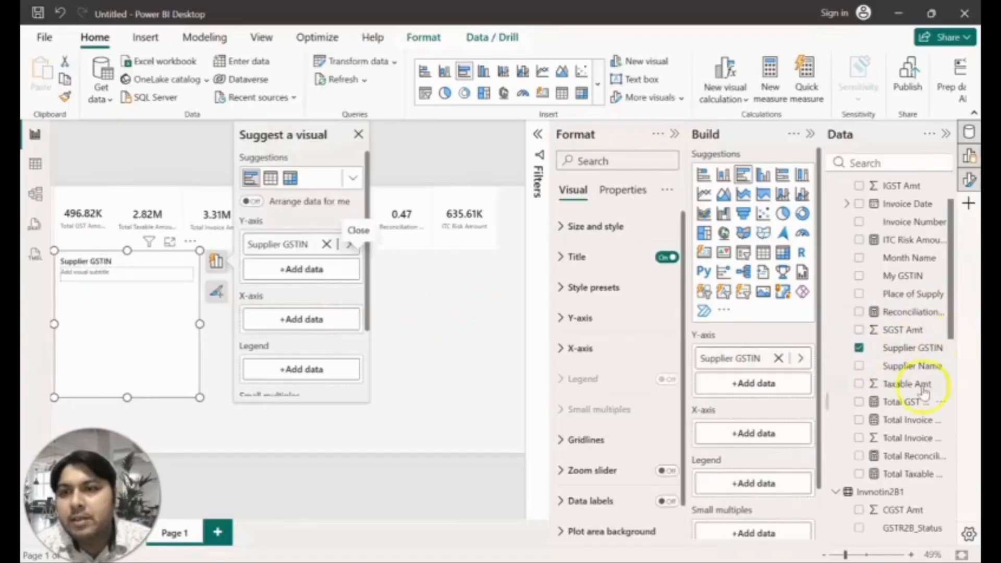
click(859, 422)
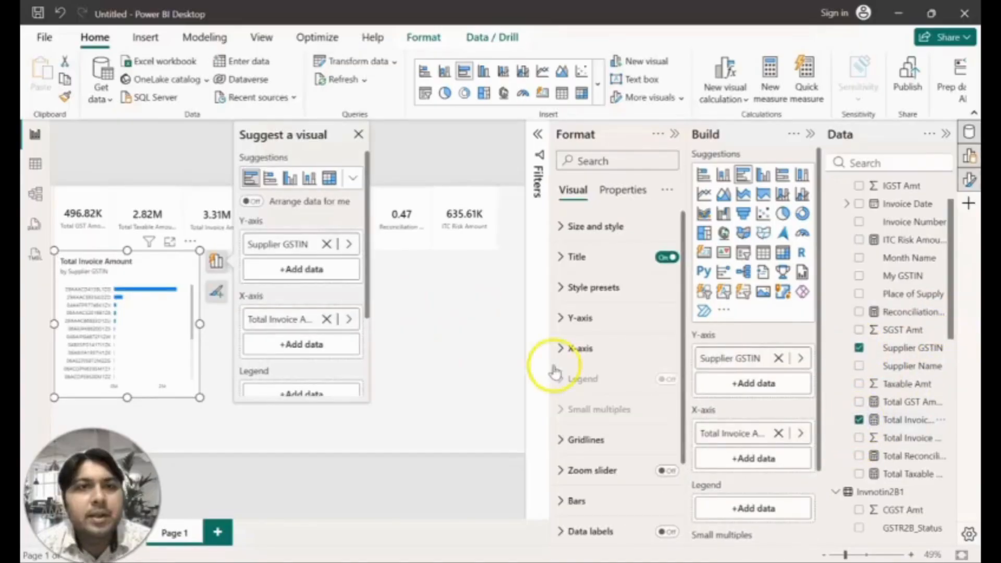
click(254, 205)
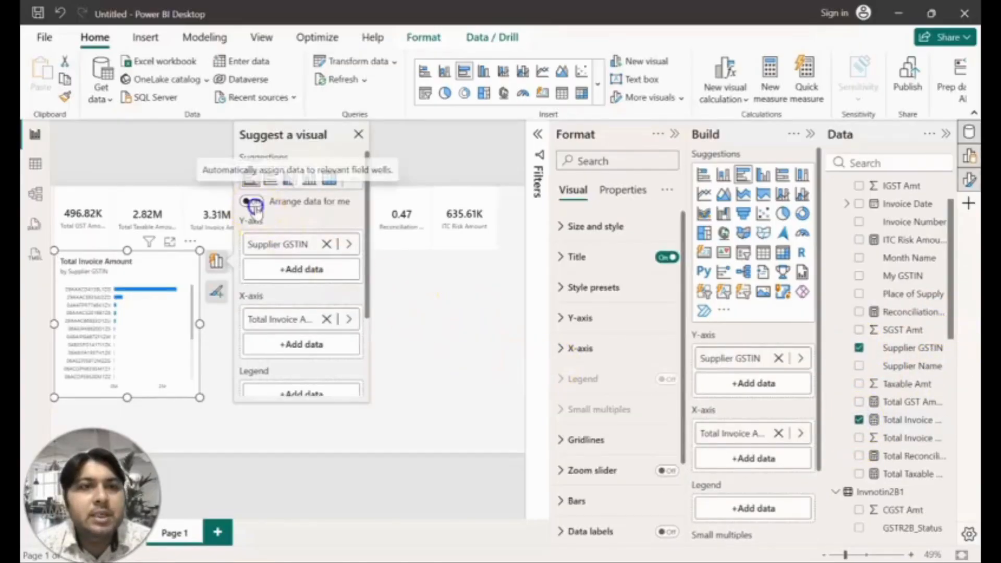
click(391, 292)
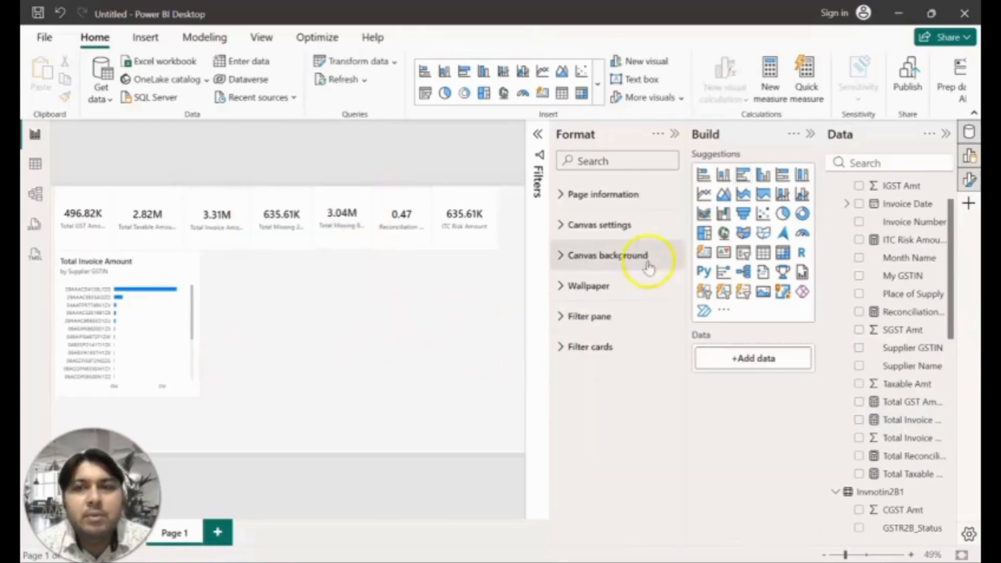
Insert a clustered column chart beside the Total Invoice Amount chart and plot Total GST Amount by Supplier GSTIN from GSTR2B_Recon.
click(766, 175)
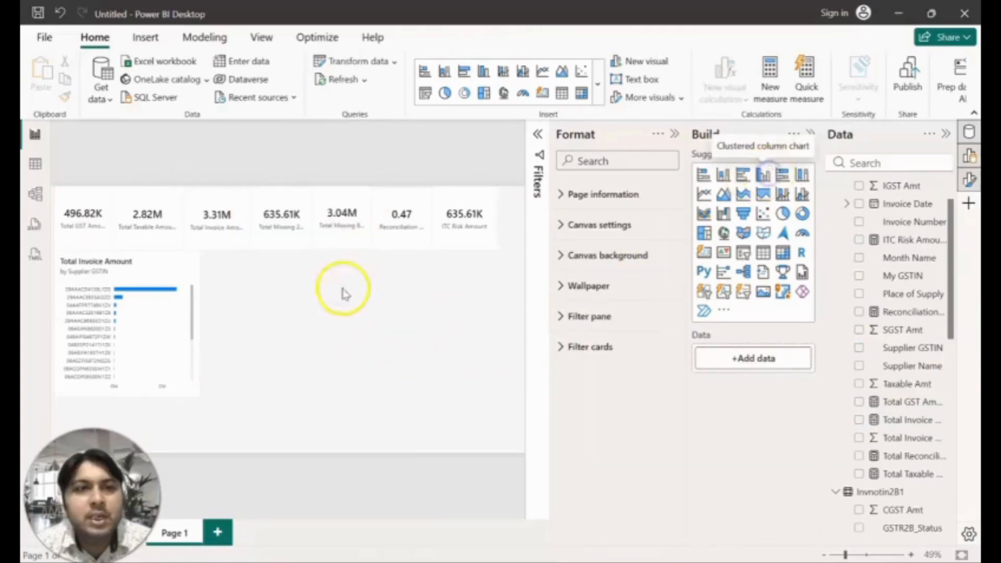
drag(952, 341, 950, 311)
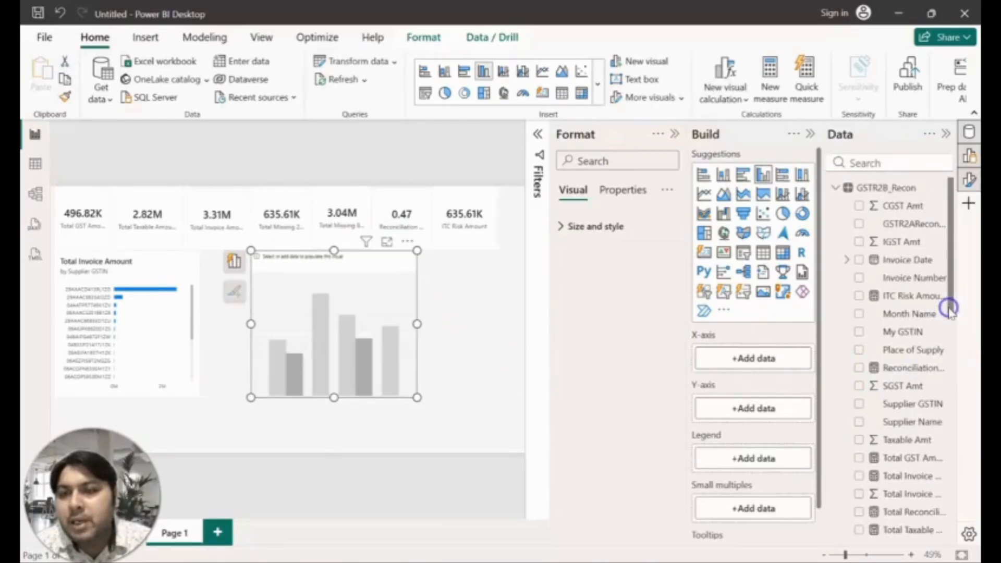
click(860, 407)
drag(956, 291, 953, 372)
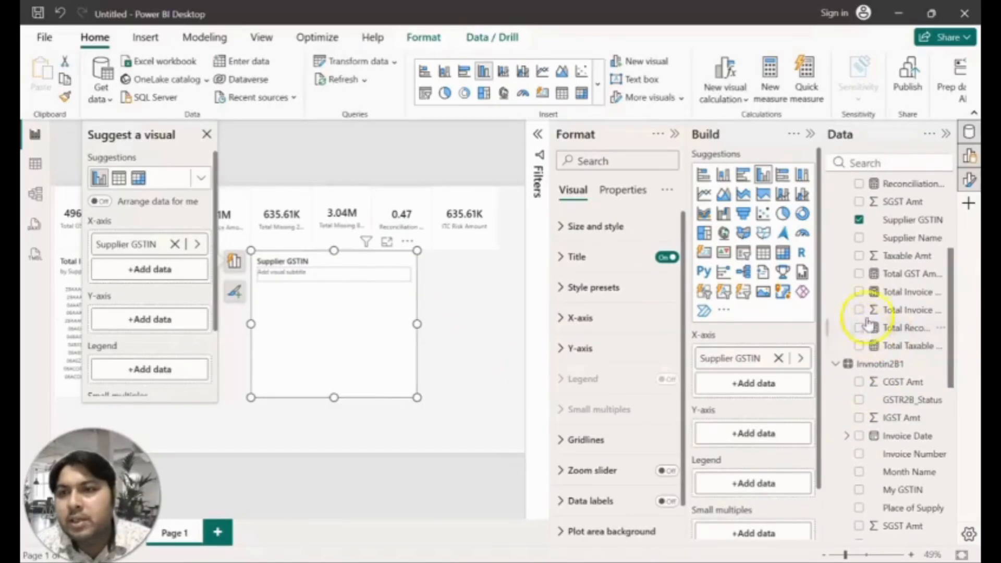
click(860, 273)
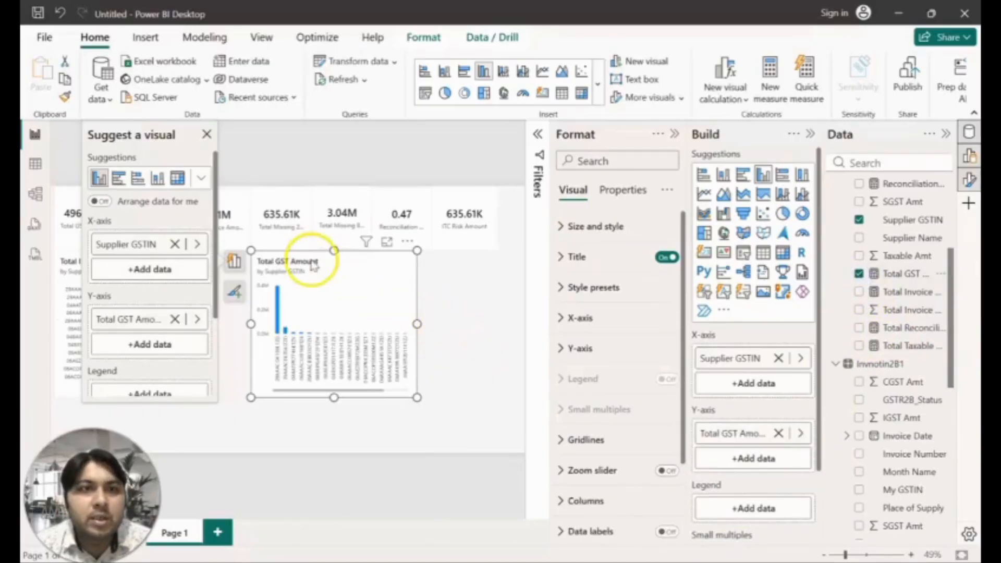
Convert the Total GST Amount chart to a clustered bar chart and move it right next to the Total Invoice Amount chart.
click(139, 180)
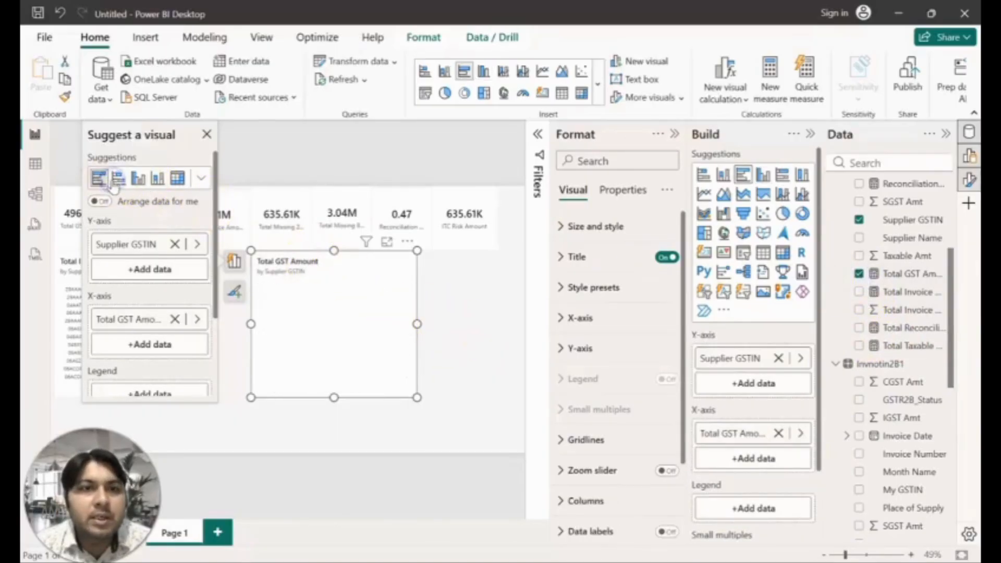
click(504, 336)
drag(323, 267, 277, 261)
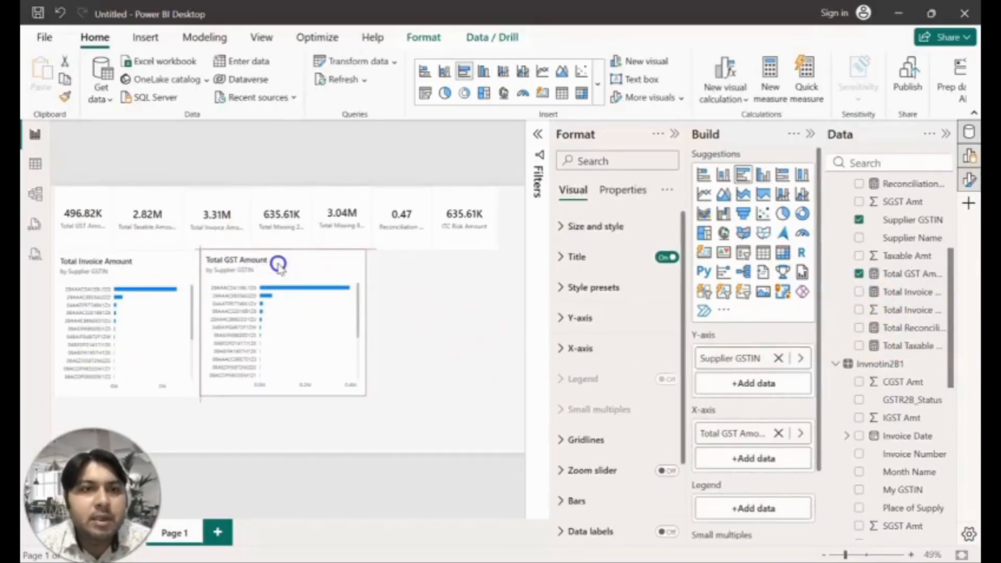
click(496, 324)
Shrink the Total Invoice Amount and Total GST Amount charts to a similar size and close the gap between them.
click(194, 313)
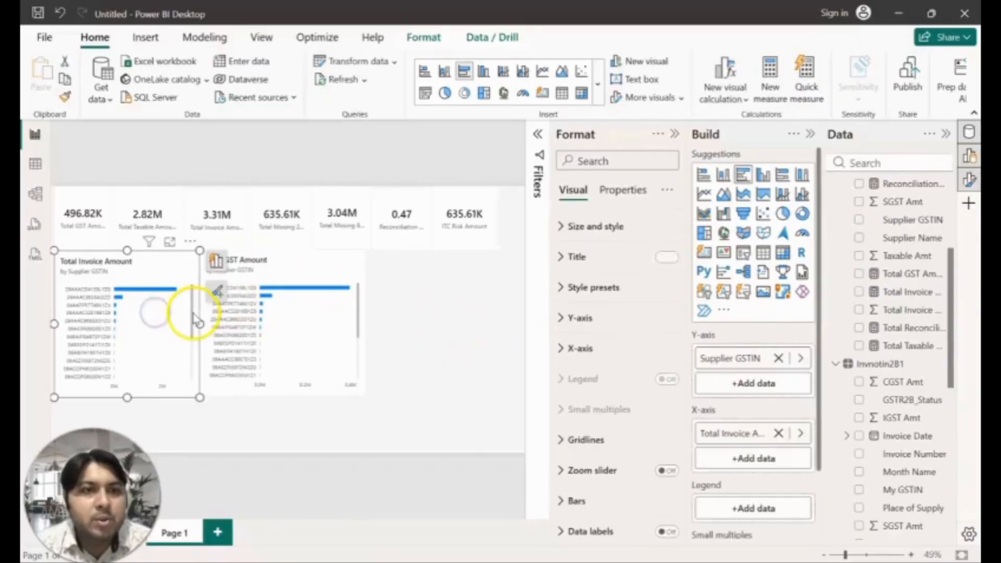
drag(197, 324, 179, 323)
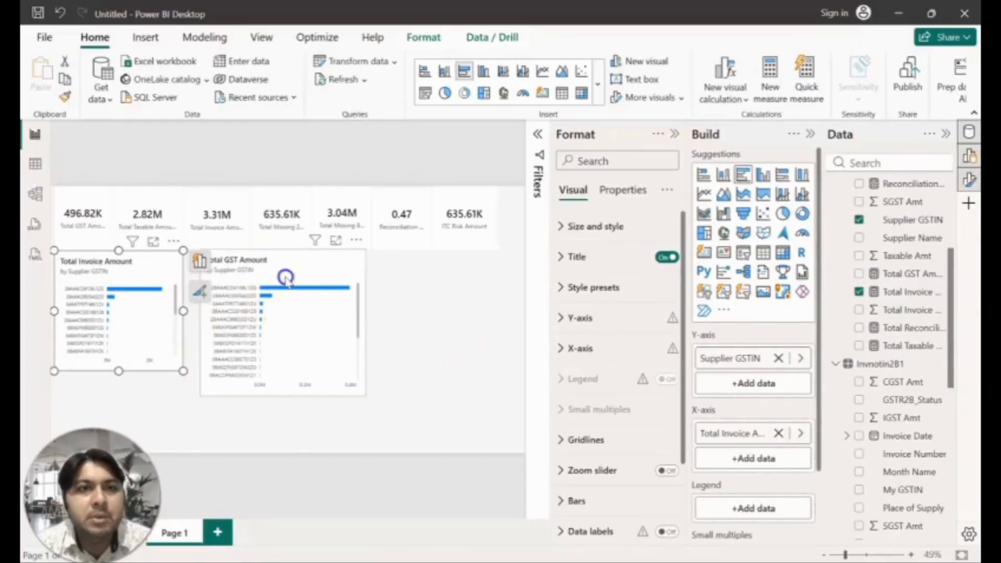
drag(286, 277, 273, 285)
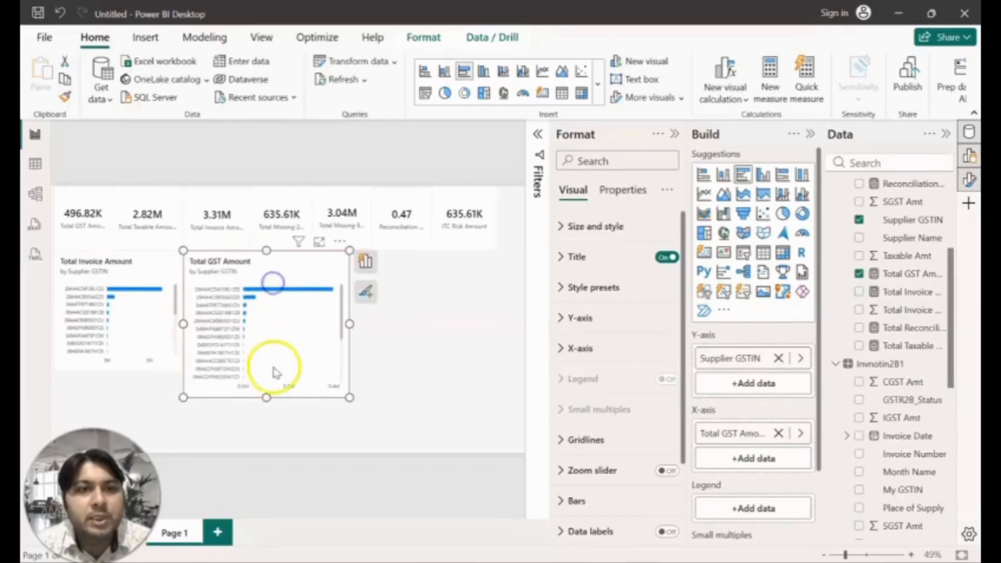
drag(267, 397, 265, 371)
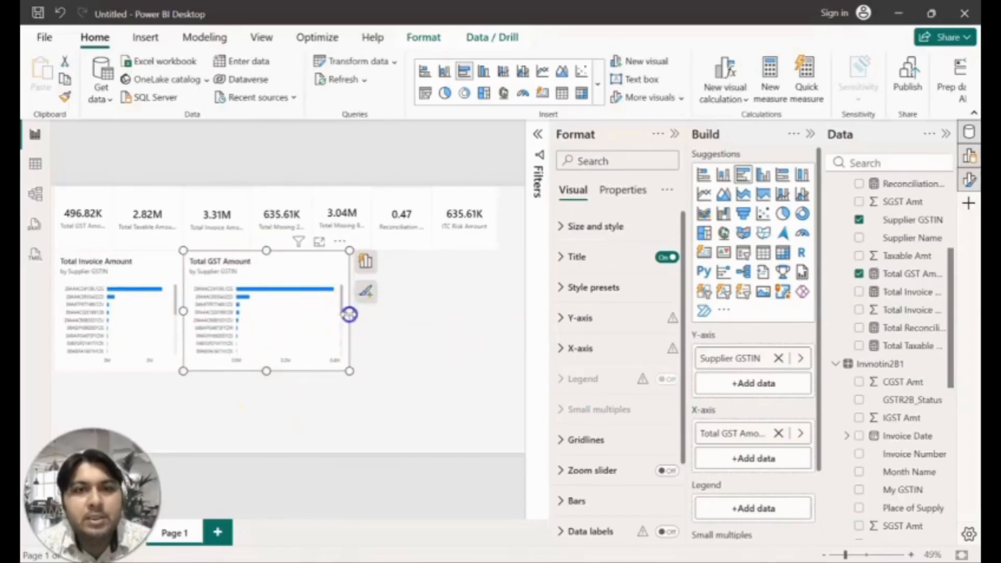
drag(349, 315, 325, 326)
click(409, 332)
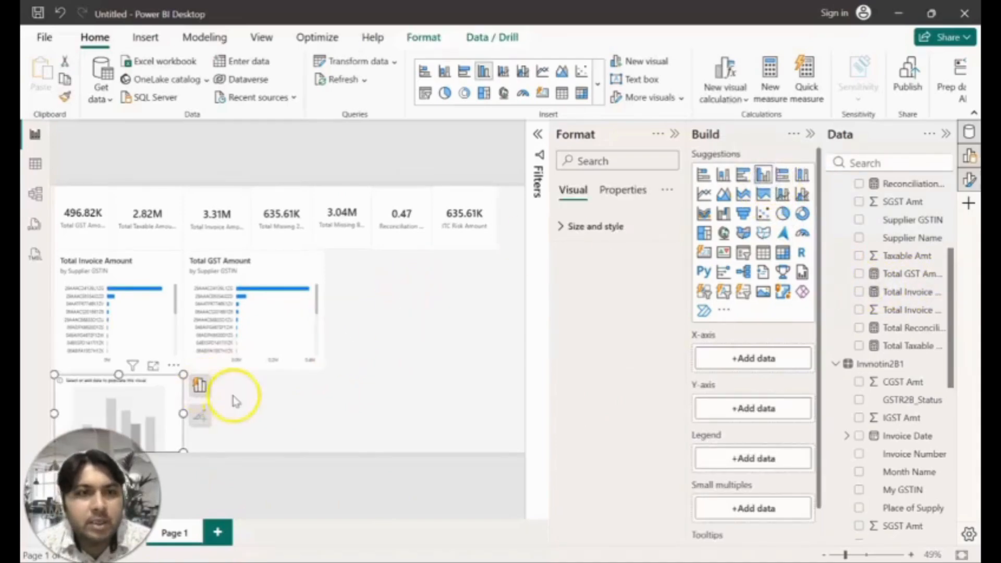
Place the new column chart beside the Total GST Amount chart and plot Total Missing 2B Amount by Supplier GSTIN from Invnotin2B1.
drag(121, 394, 391, 270)
scroll(946, 438, down, 5)
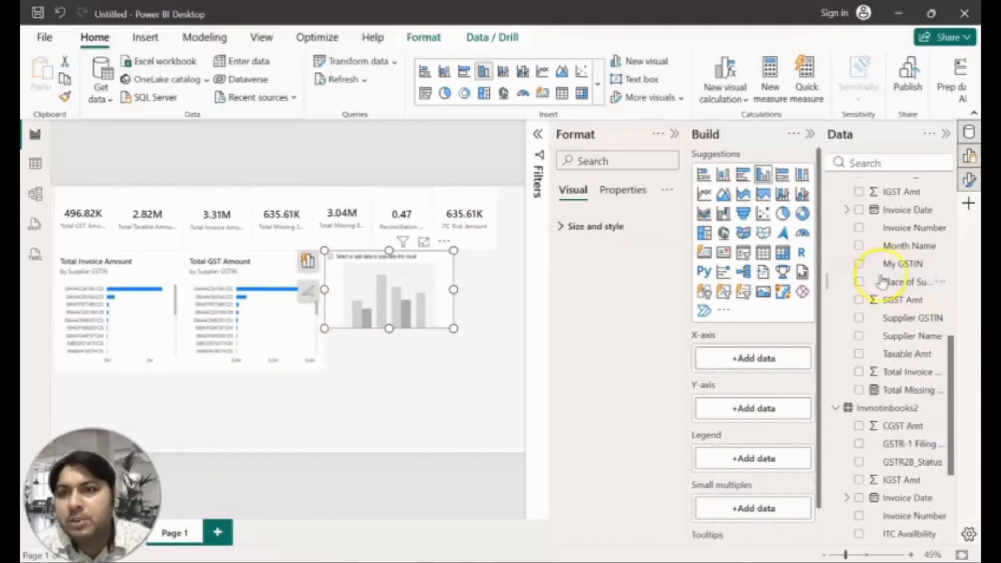
click(860, 318)
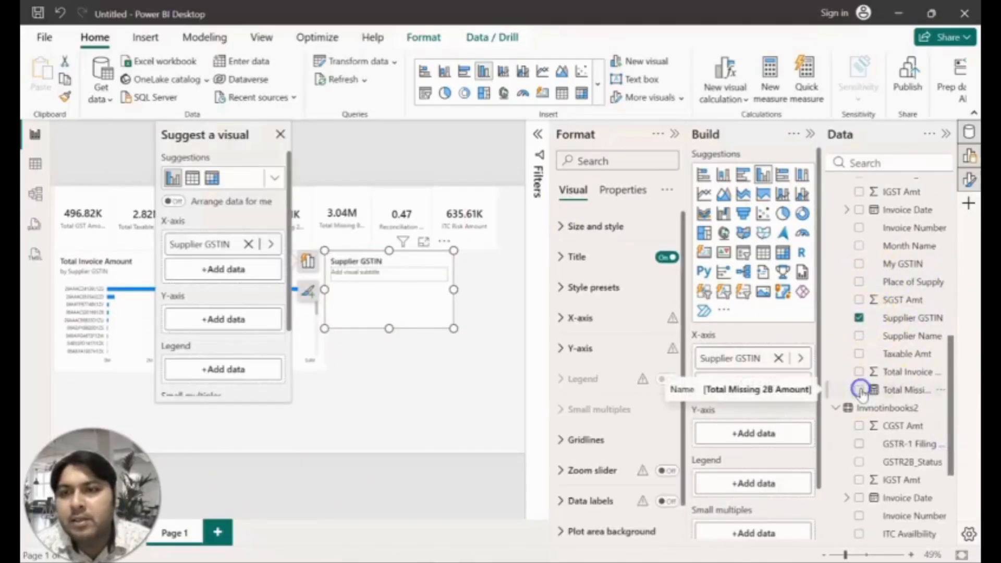
click(859, 390)
Convert the Total Missing 2B Amount chart to a clustered bar chart and lengthen it to match the neighbouring charts' height.
click(459, 394)
click(446, 272)
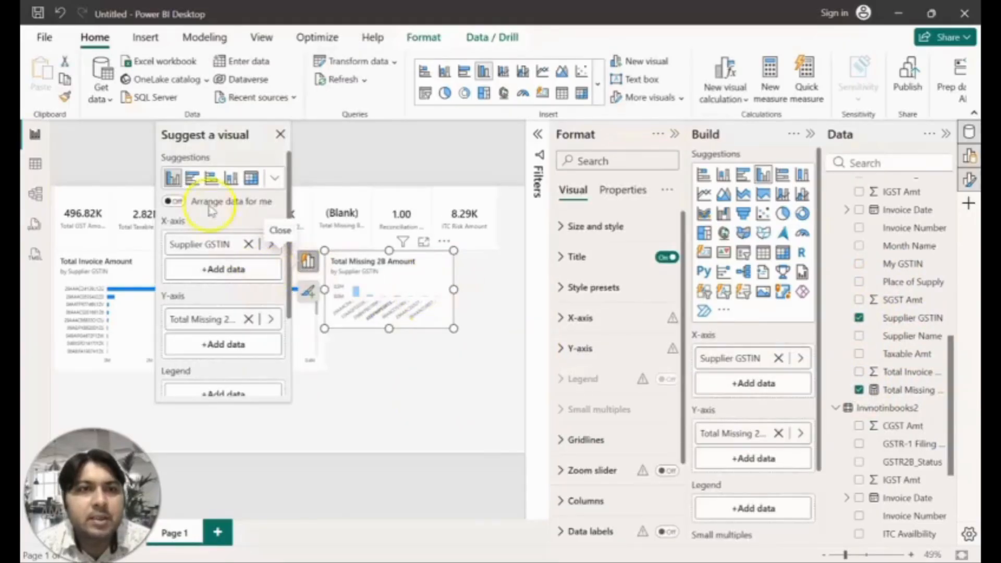
click(173, 179)
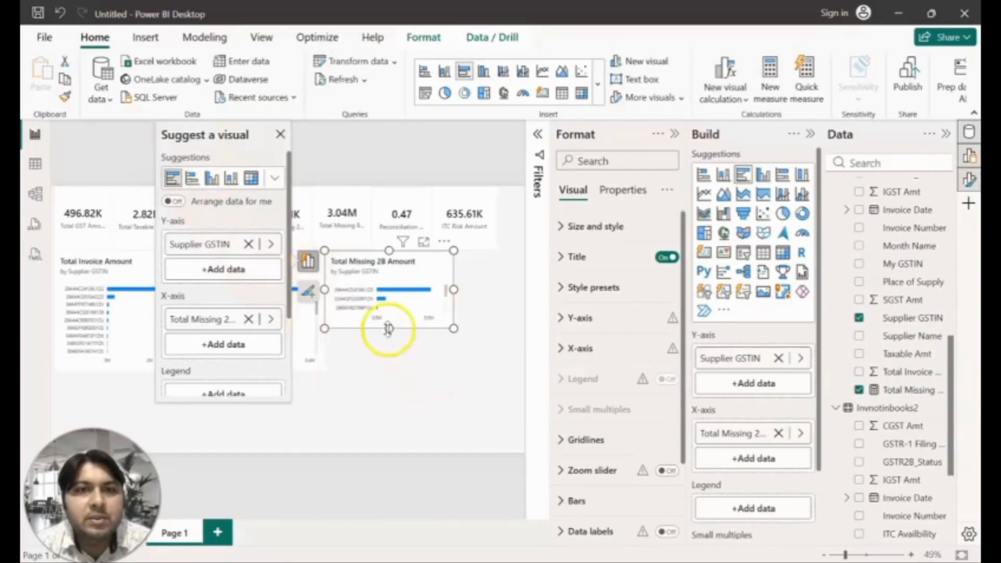
drag(389, 328, 388, 365)
click(409, 405)
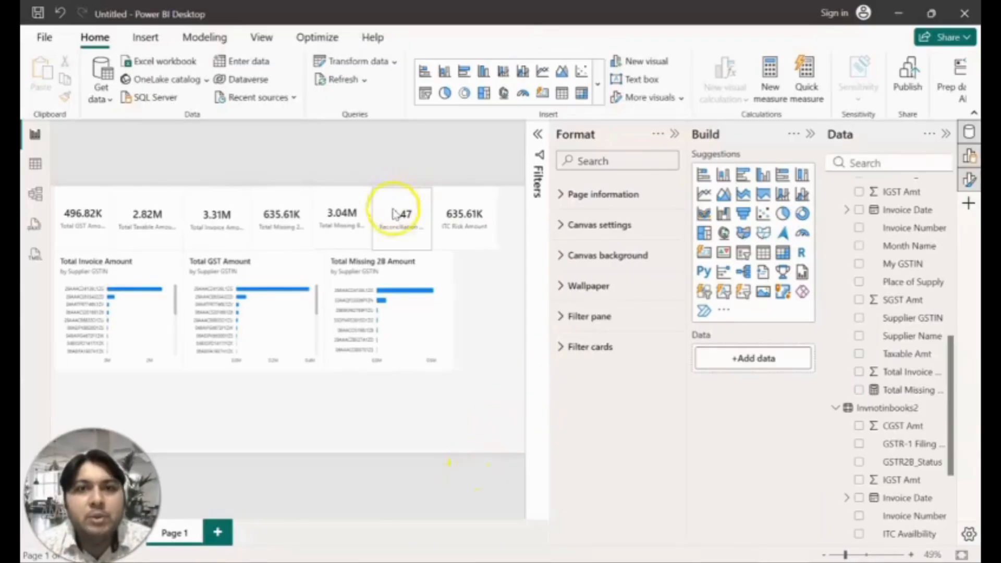
Format the ITC Risk Amount card's callout value in bold with the Segoe UI Bold font and a dark purple colour.
click(457, 244)
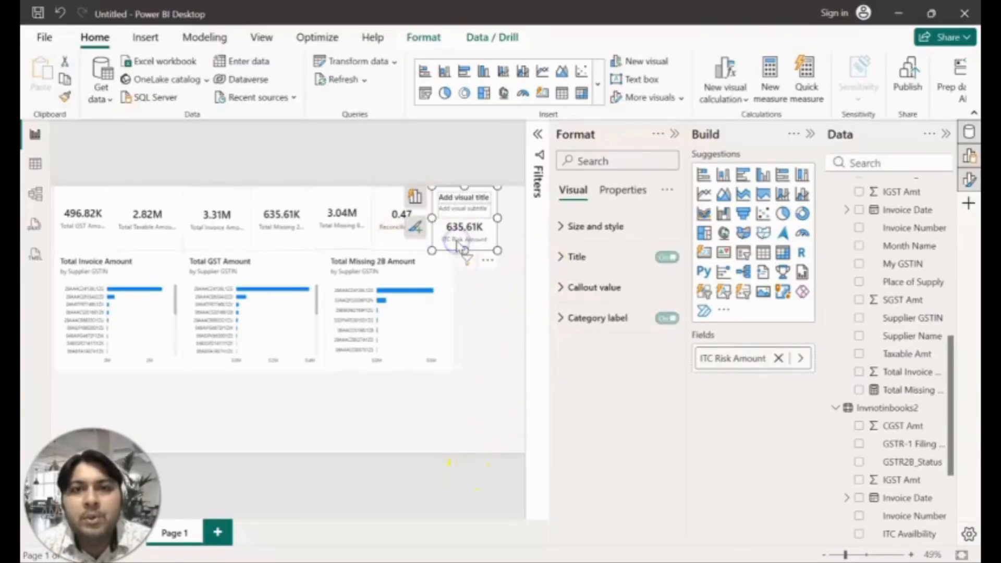
click(417, 229)
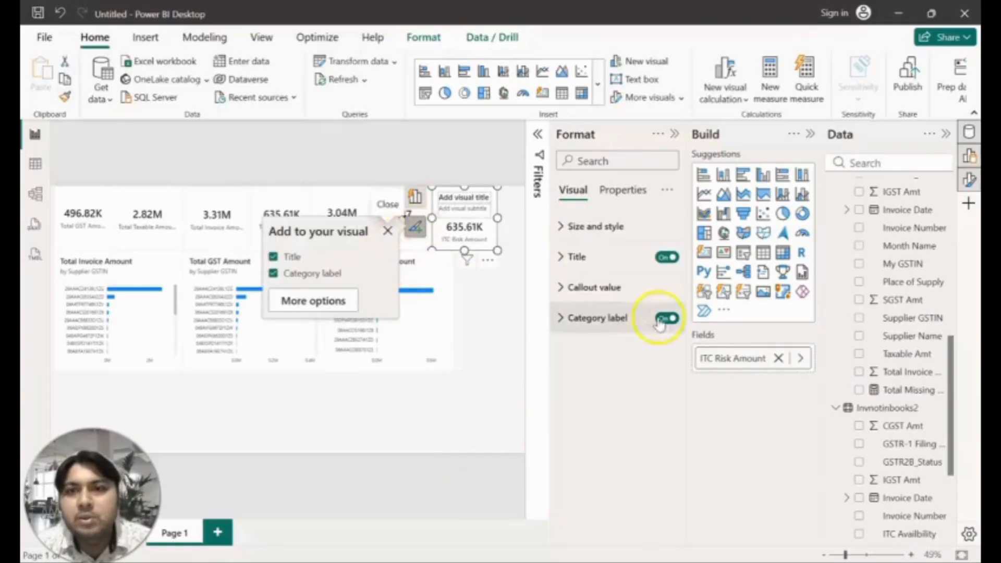
click(561, 289)
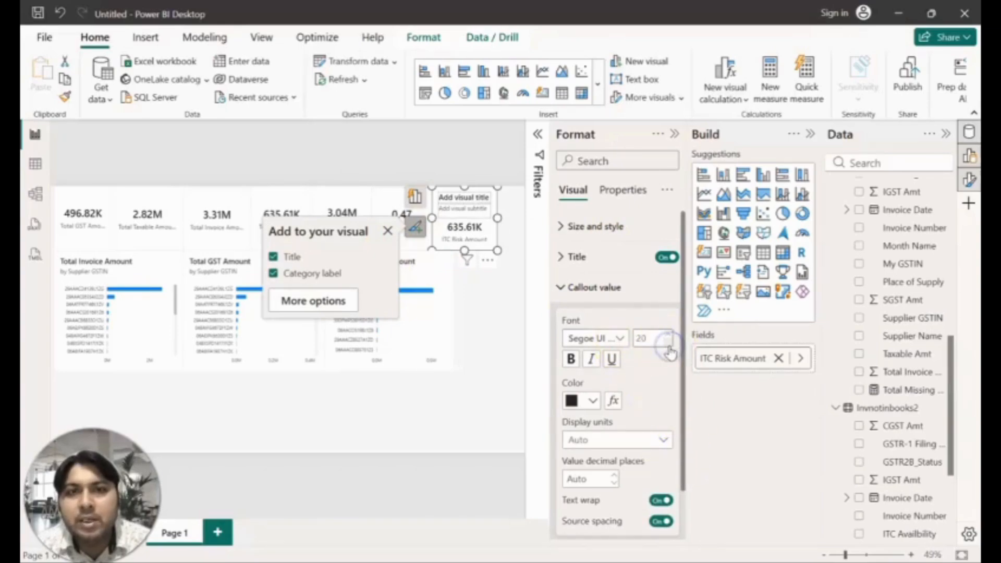
click(653, 340)
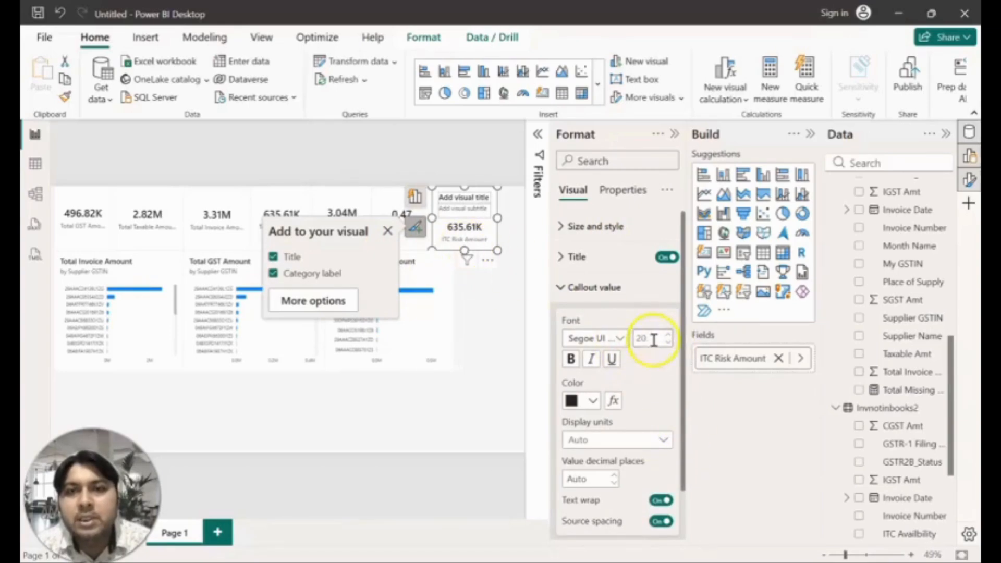
click(624, 339)
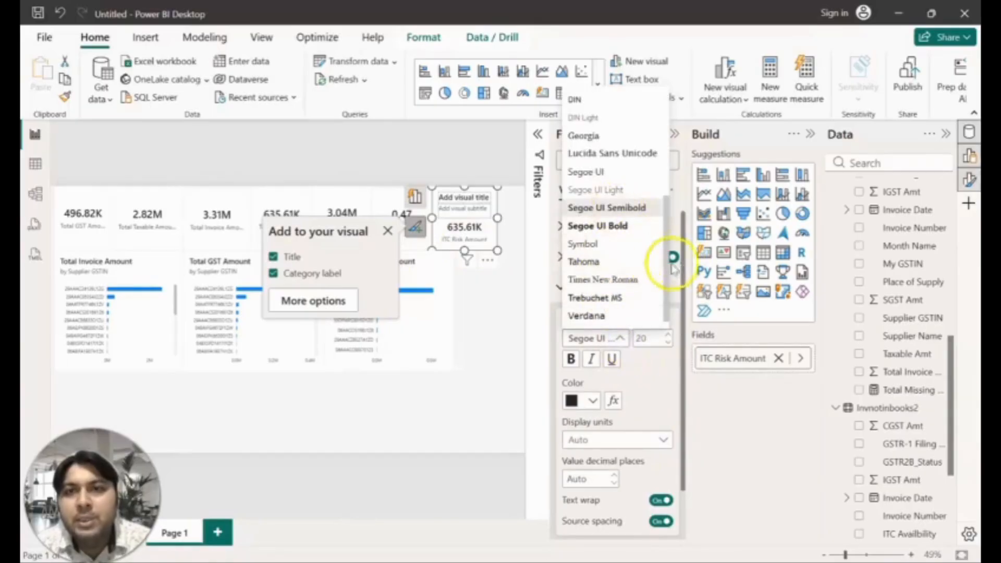
click(600, 226)
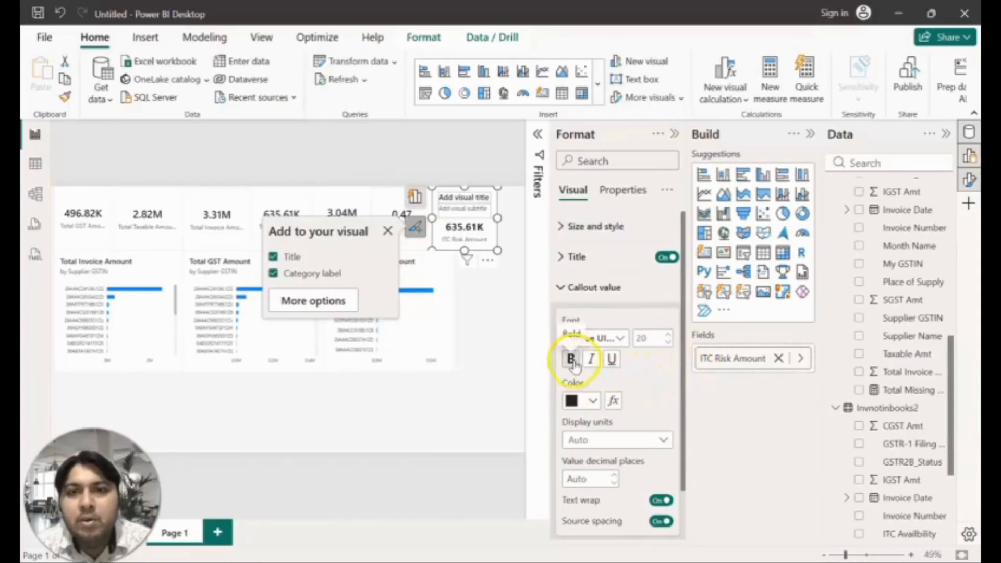
click(593, 400)
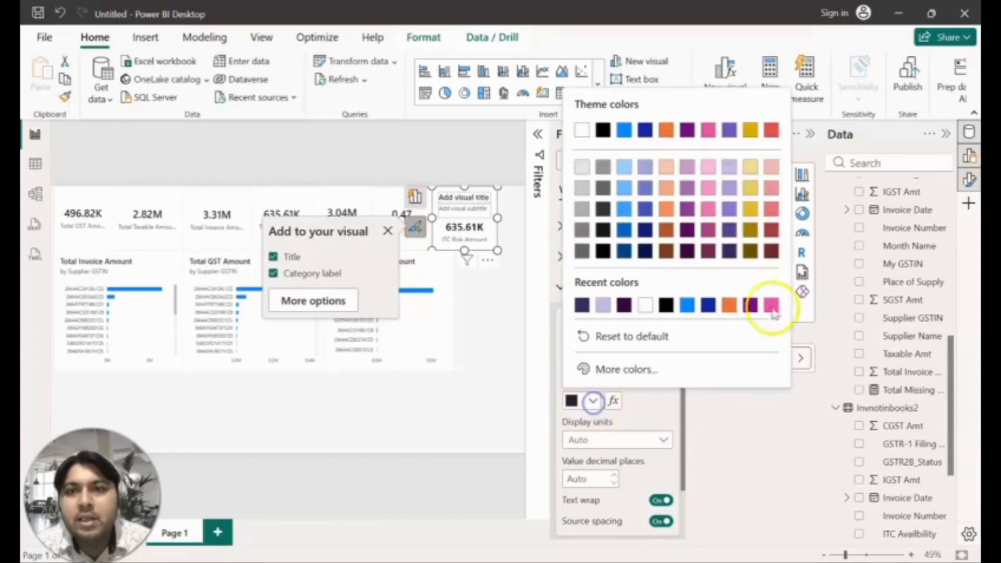
click(732, 254)
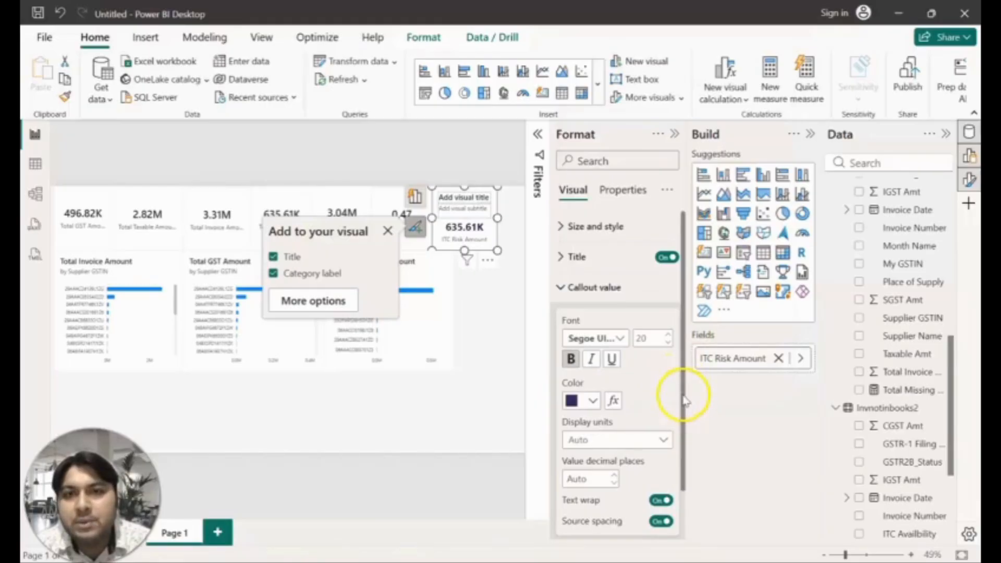
Format the ITC Risk Amount card's category label in a bold Segoe UI font with the same dark purple colour.
scroll(683, 357, down, 2)
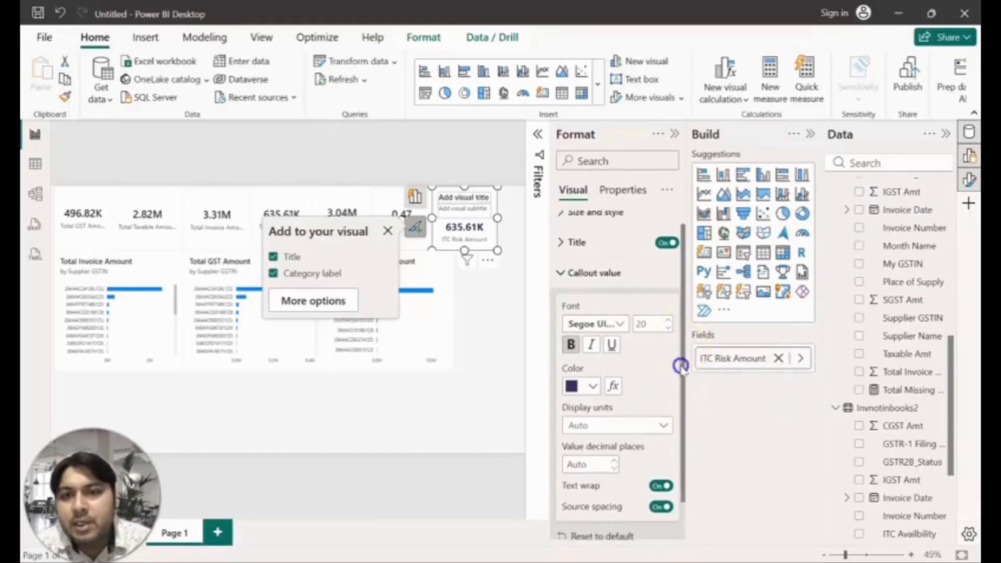
click(565, 526)
scroll(687, 515, down, 5)
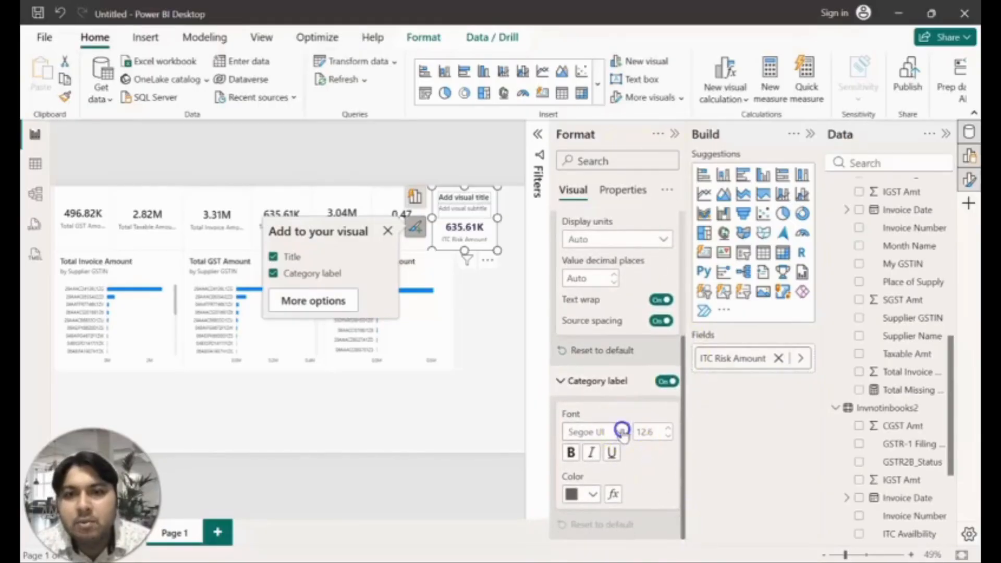
click(622, 431)
click(604, 358)
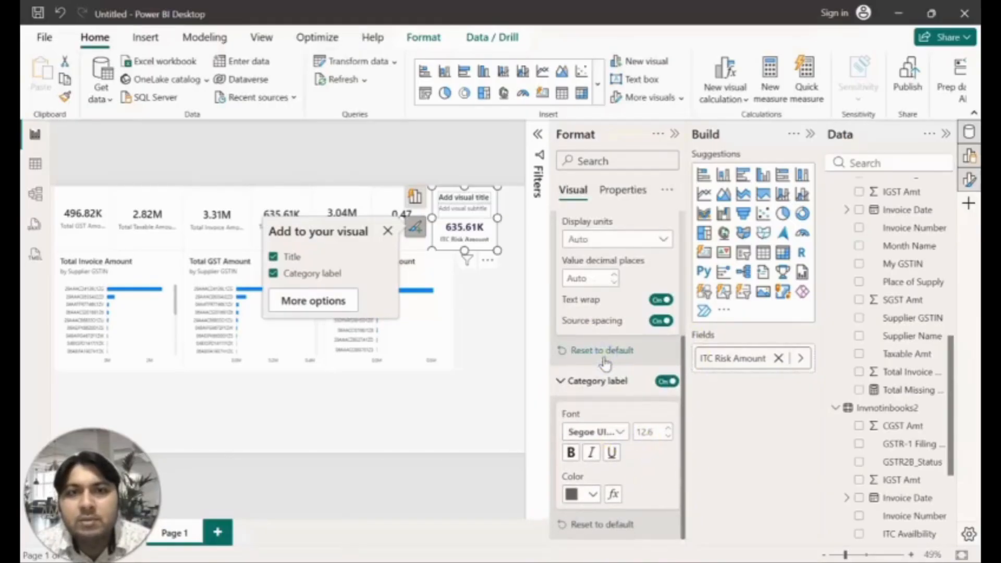
click(593, 494)
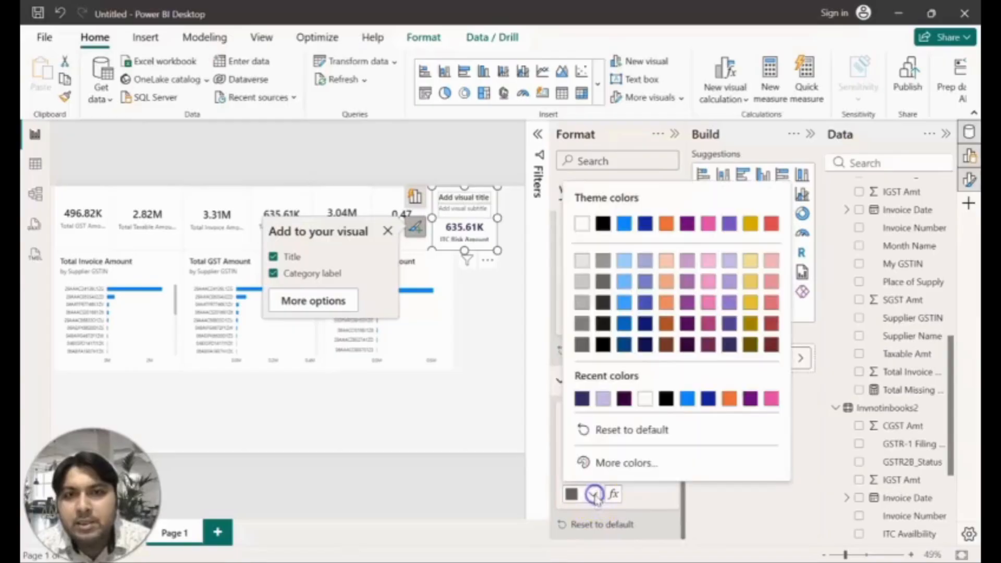
click(730, 345)
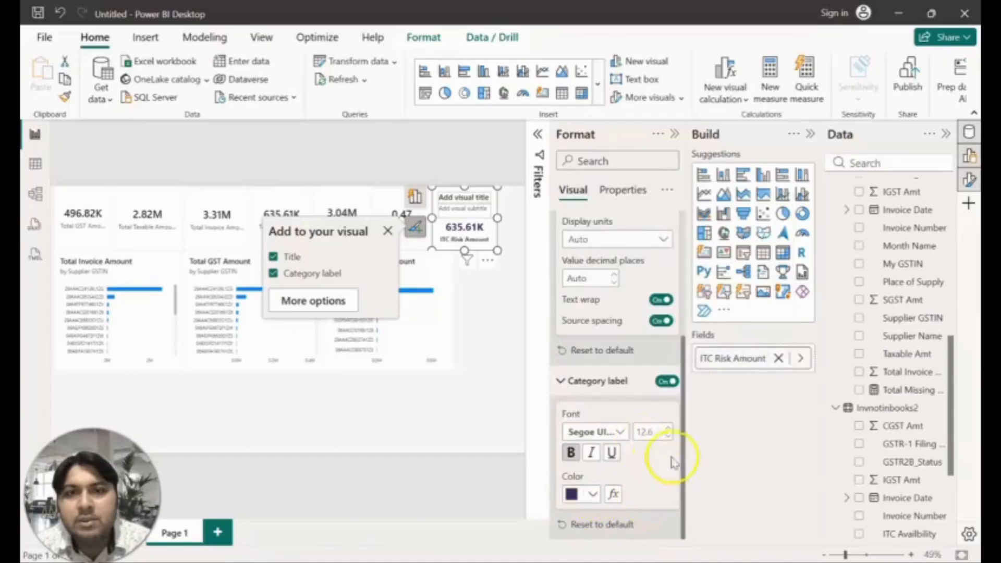
click(561, 384)
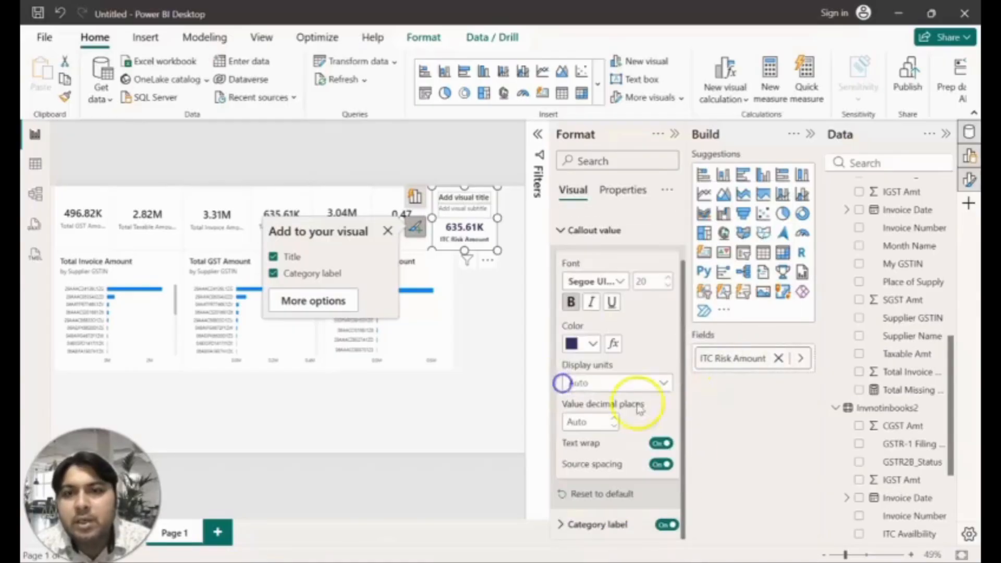
click(561, 237)
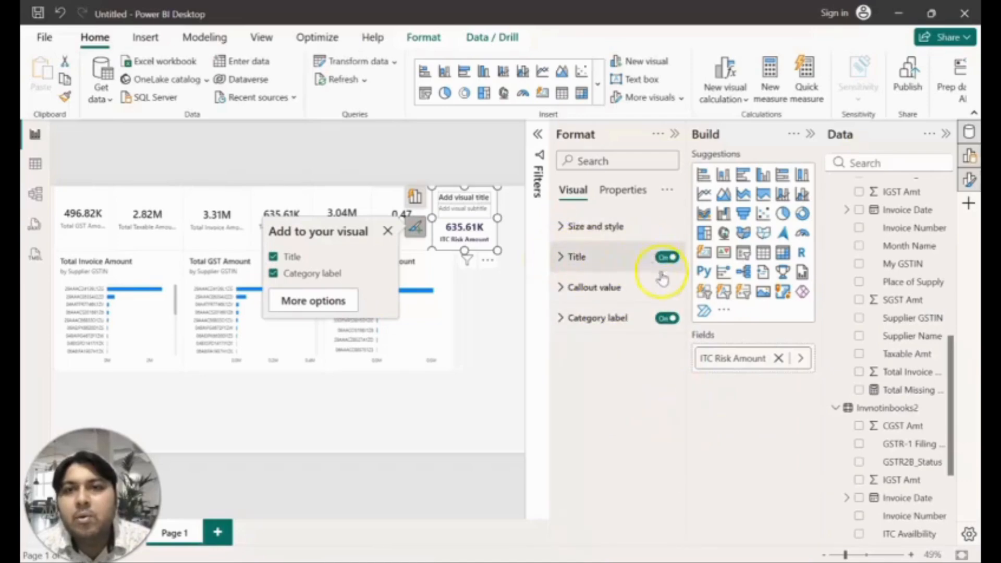
Turn off the title of the ITC Risk Amount card.
click(667, 258)
click(560, 257)
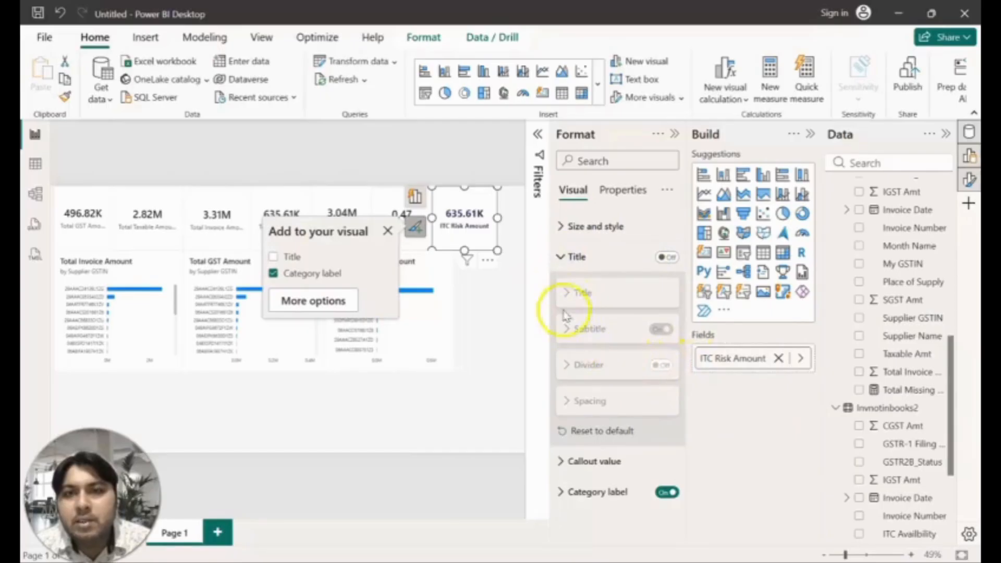
click(560, 257)
Set the ITC Risk Amount card's background to light purple from the theme colours.
click(565, 226)
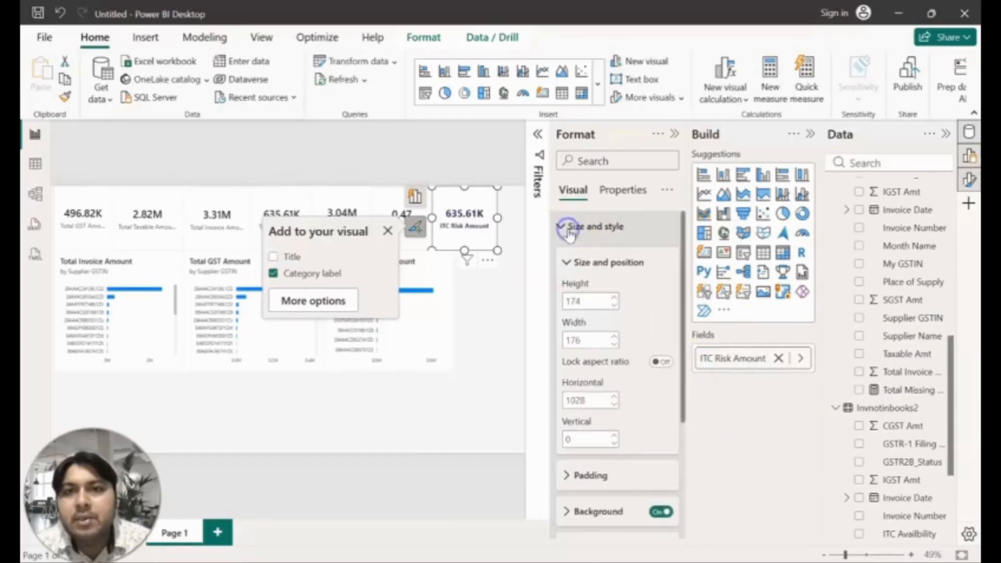
scroll(564, 414, down, 2)
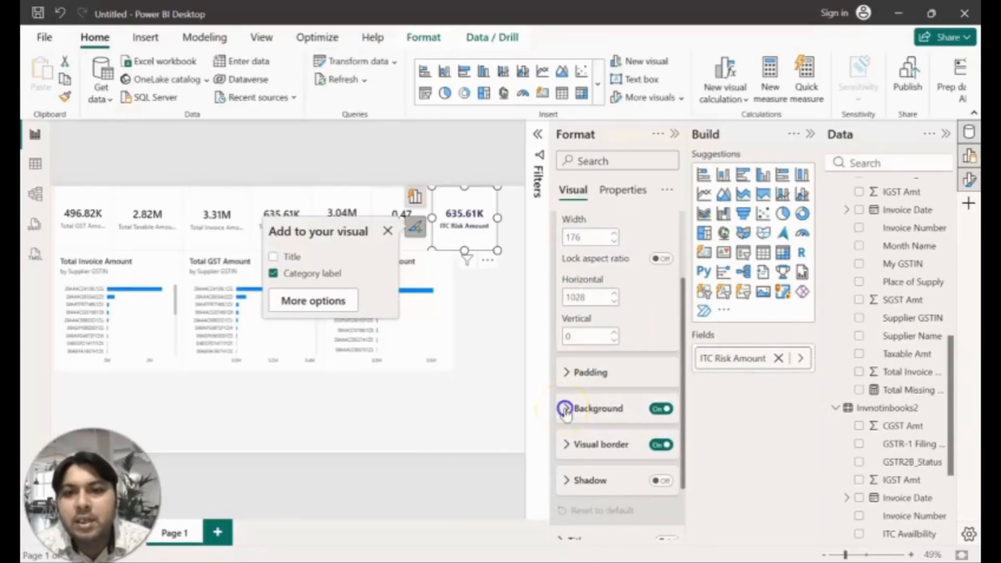
click(566, 410)
click(593, 447)
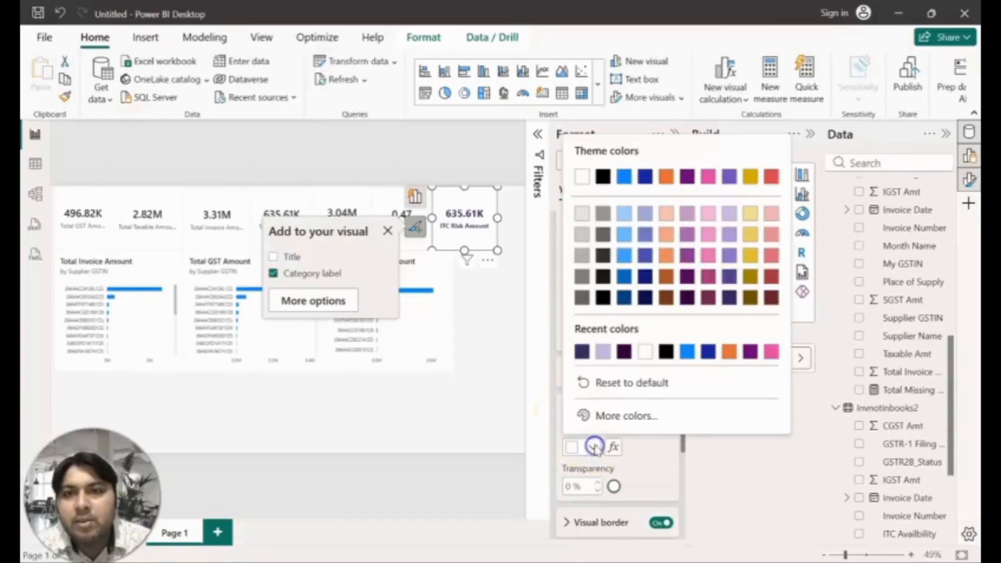
click(727, 298)
click(595, 447)
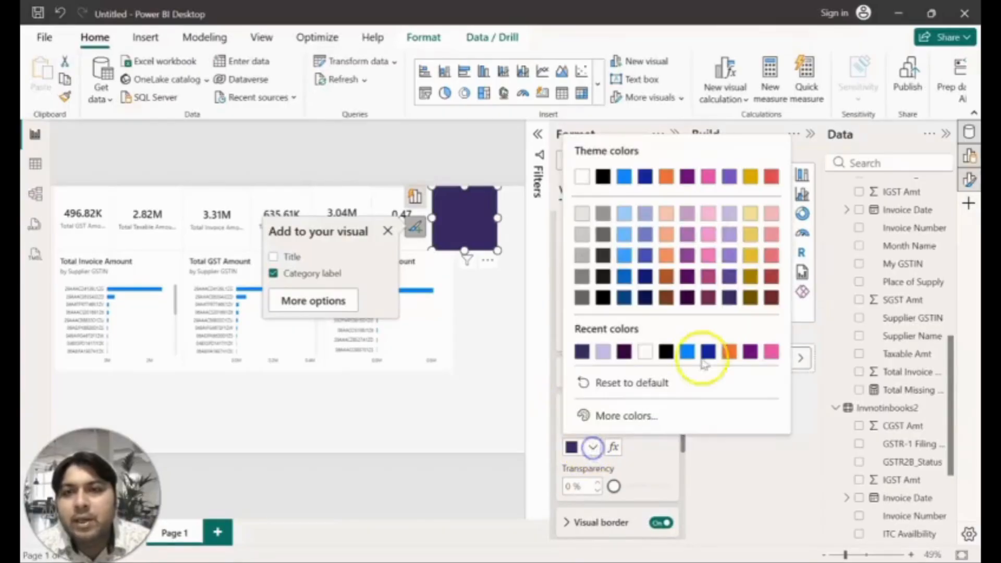
click(731, 220)
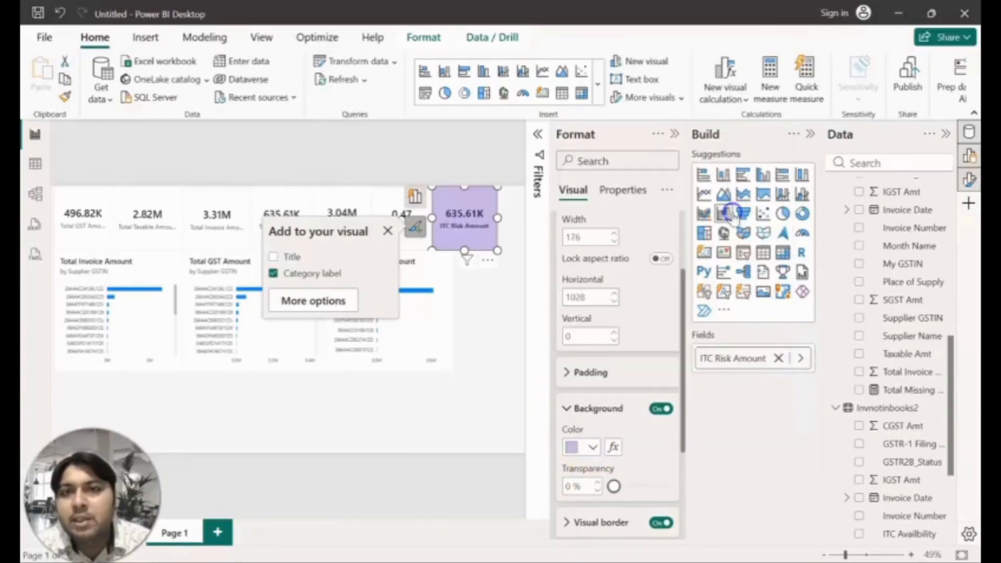
click(505, 404)
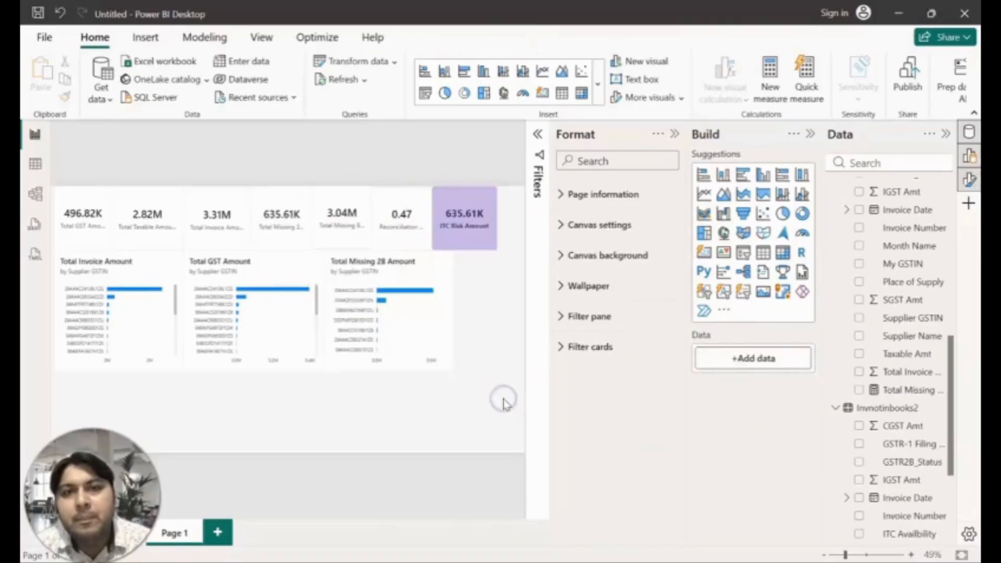
Set the Reconciliation card's background to light yellow and the adjacent 3.04M Total Missing card's background to light pink.
click(386, 242)
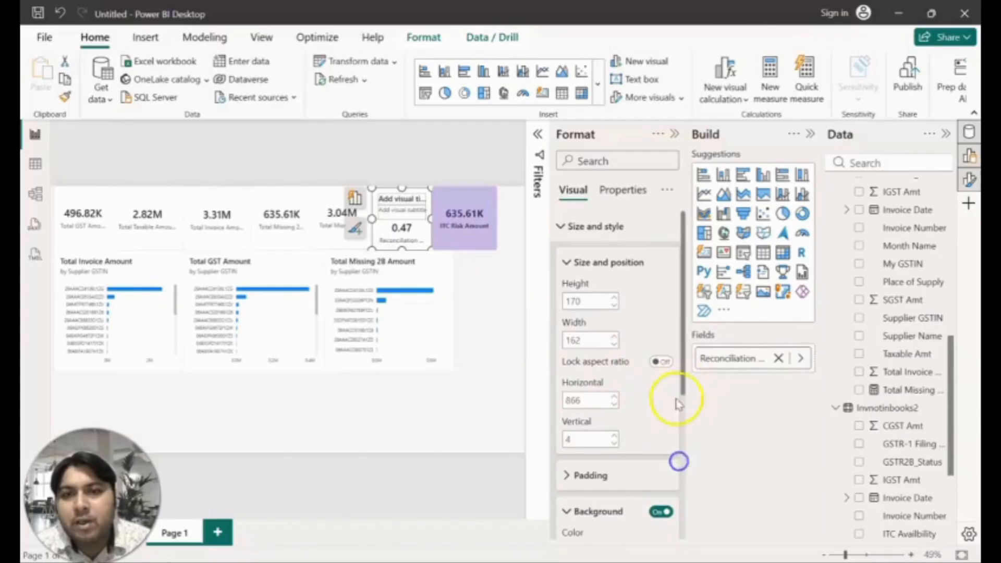
drag(684, 389, 682, 464)
click(590, 390)
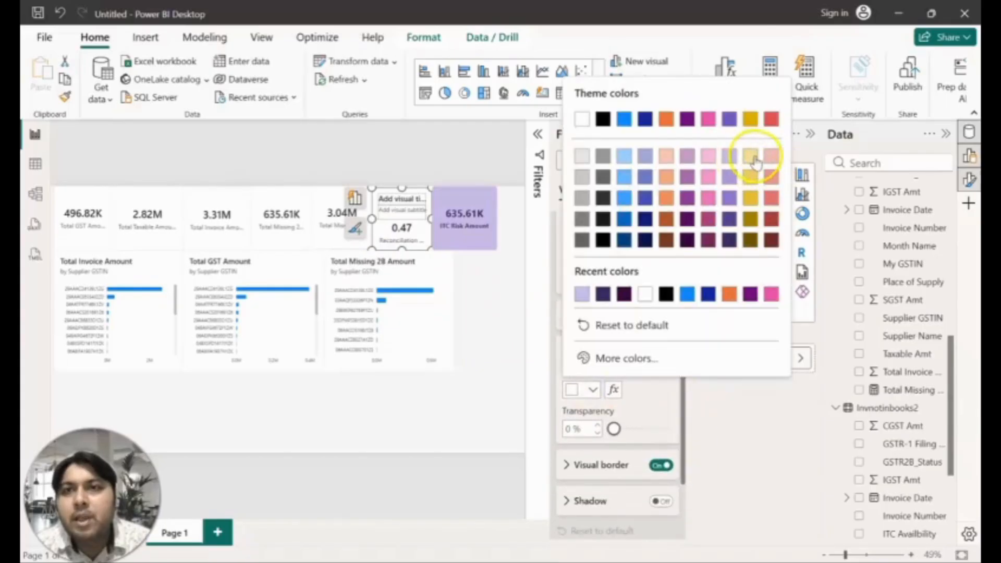
click(751, 156)
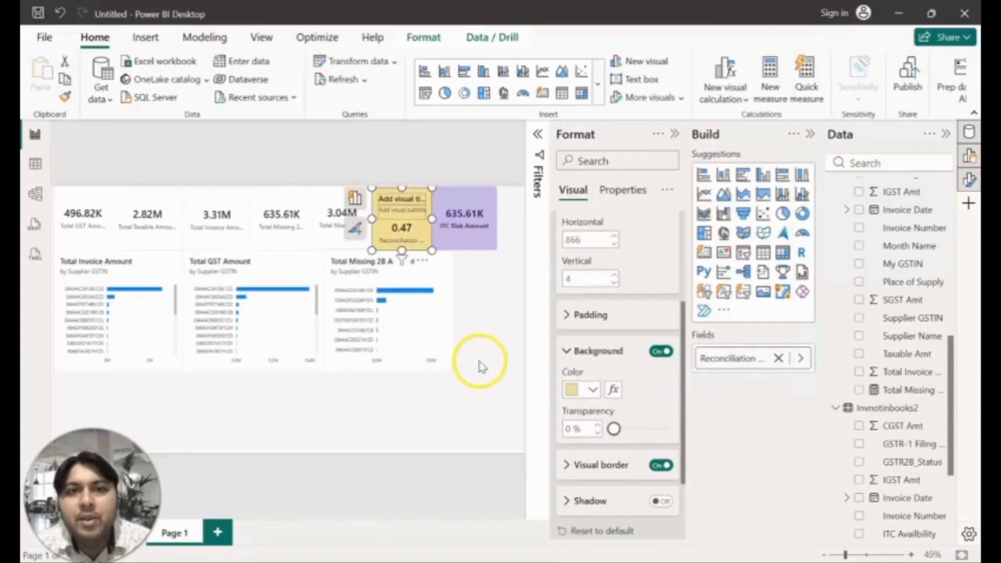
click(332, 241)
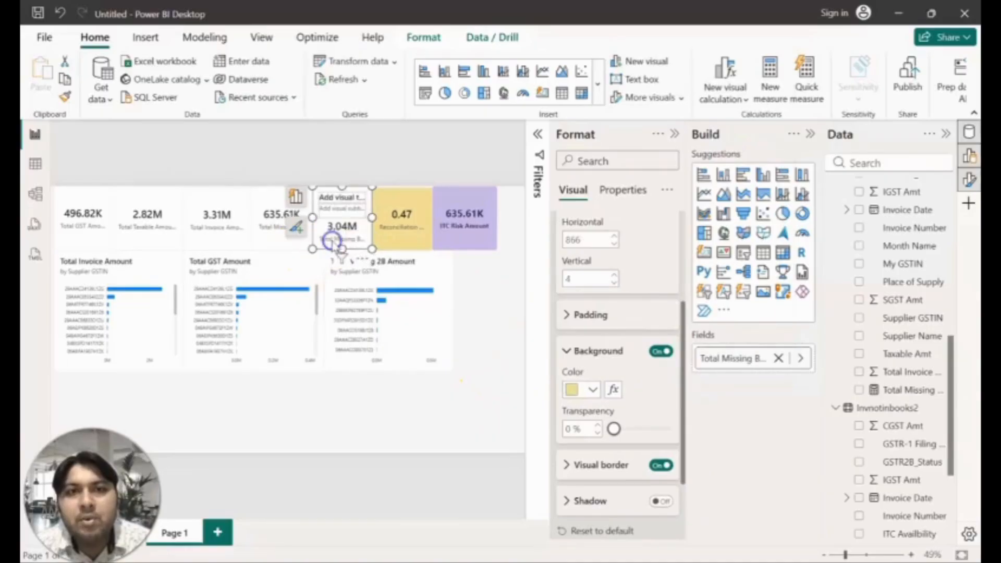
click(590, 390)
click(706, 157)
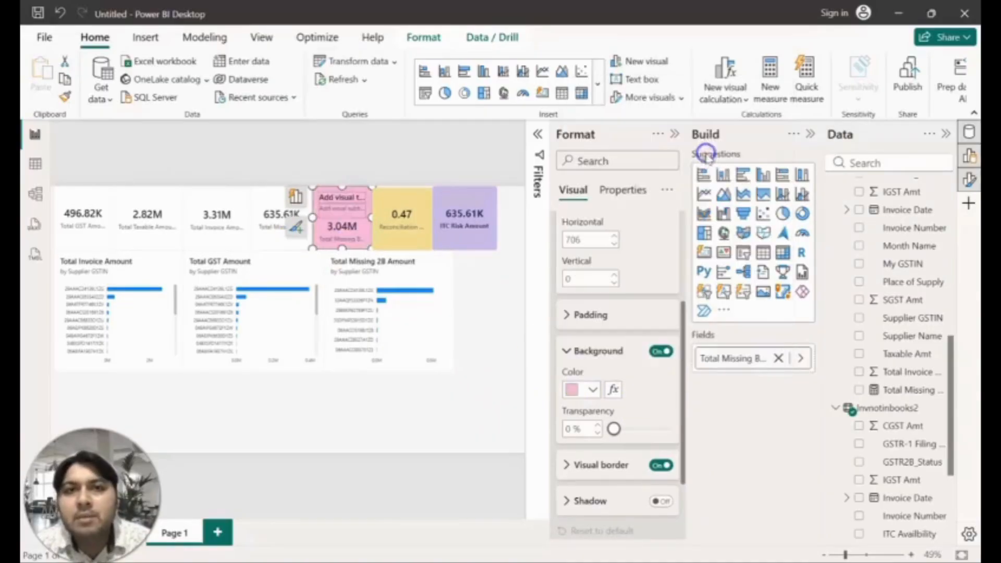
Set the Total Missing 2B Amount card's background to light red from the theme colours.
click(266, 234)
click(595, 389)
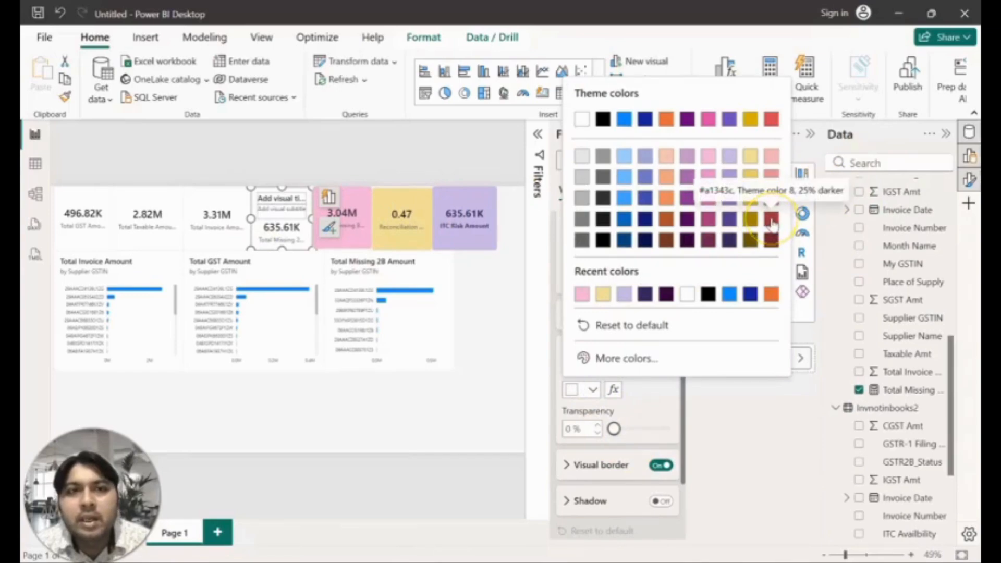
click(771, 222)
click(593, 389)
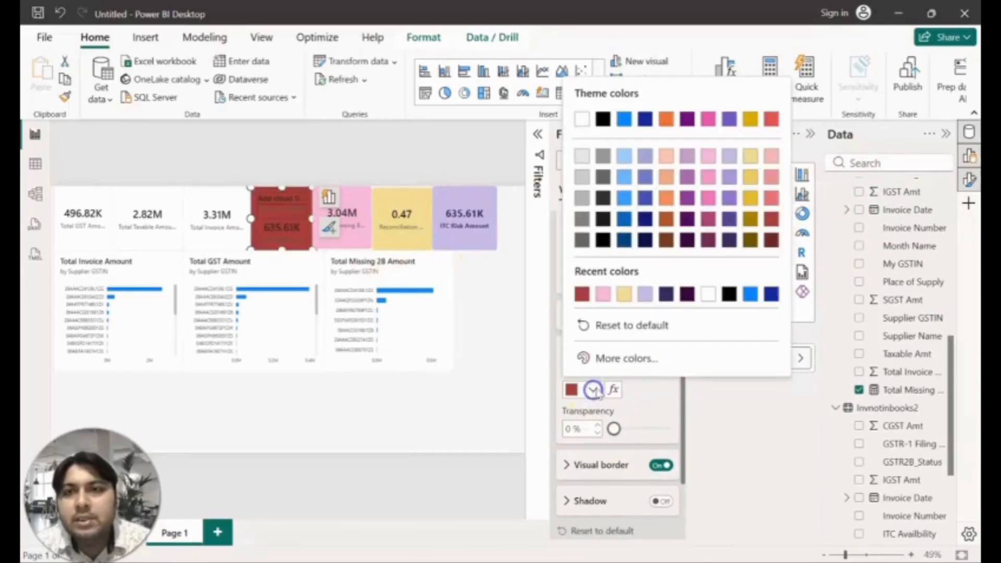
click(772, 156)
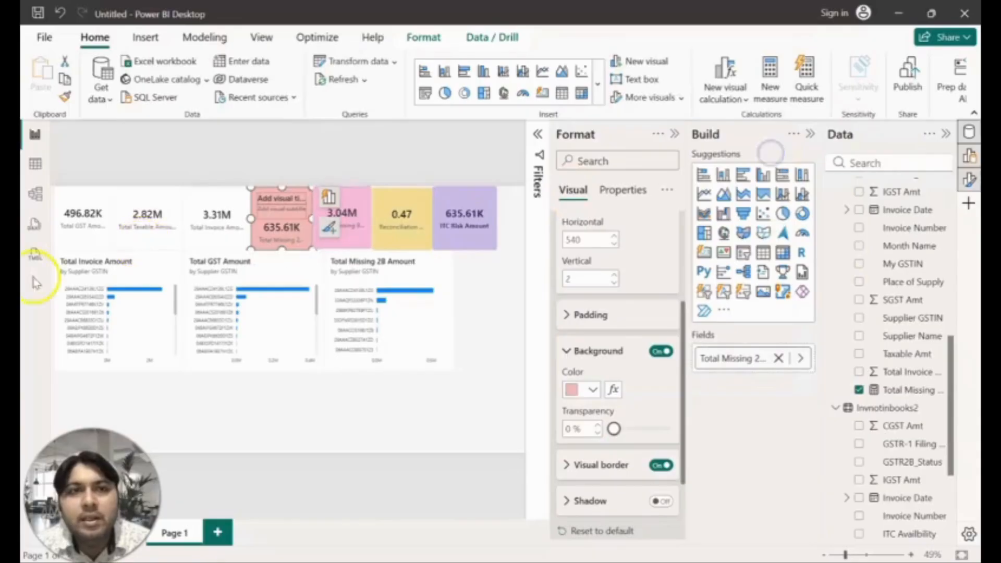
Set the Total Invoice Amount card's background to light blue and the Total Taxable Amount card's background to light orange.
click(206, 230)
click(593, 390)
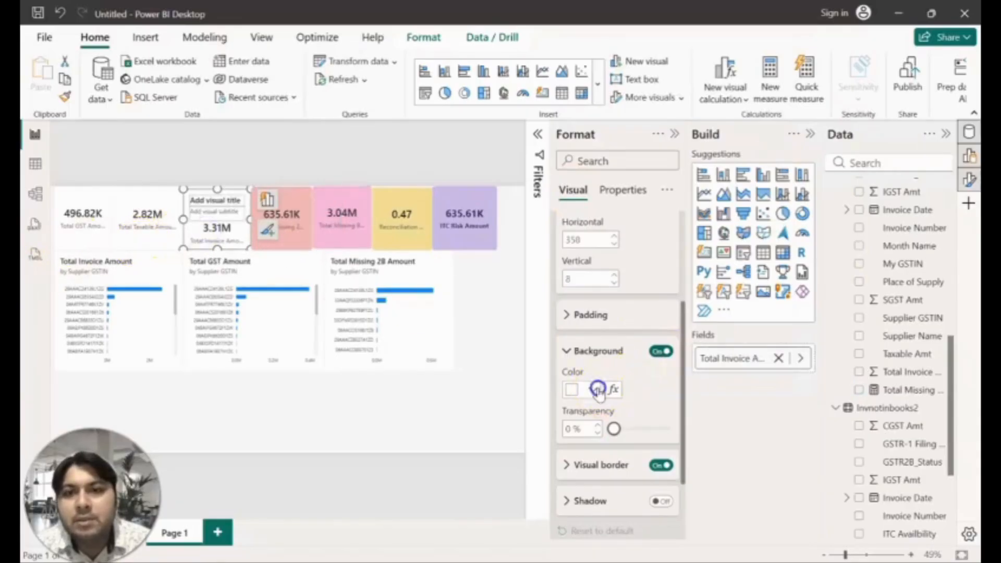
click(624, 156)
click(593, 390)
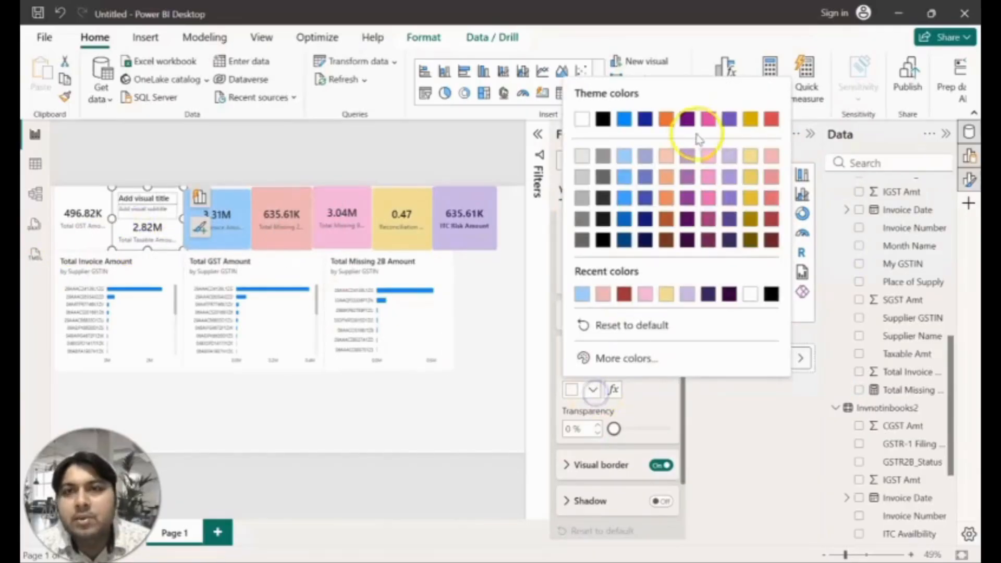
click(668, 157)
Set the Total GST Amount card's background to the same light blue as the Total Invoice Amount card.
click(83, 224)
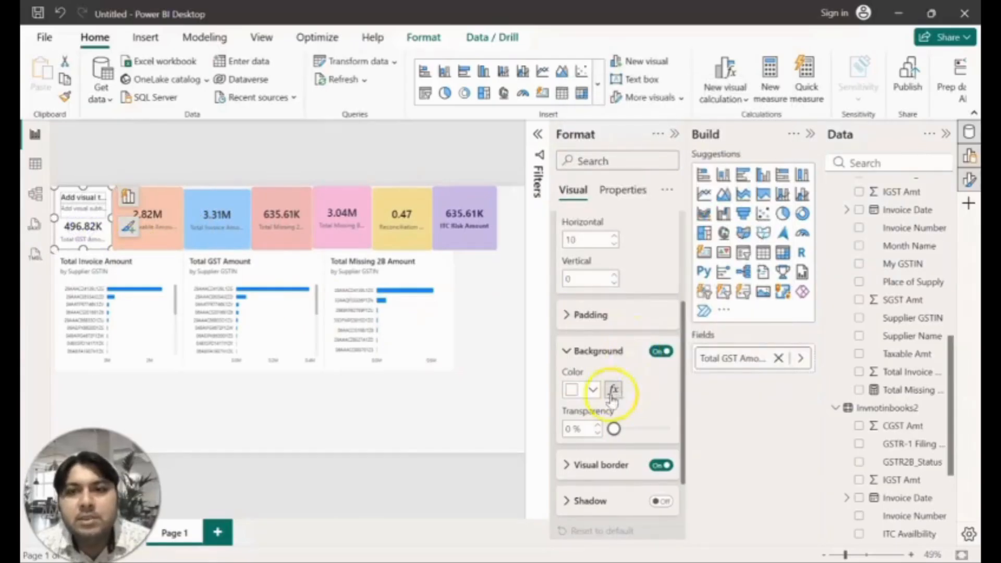
click(595, 391)
click(625, 156)
click(503, 346)
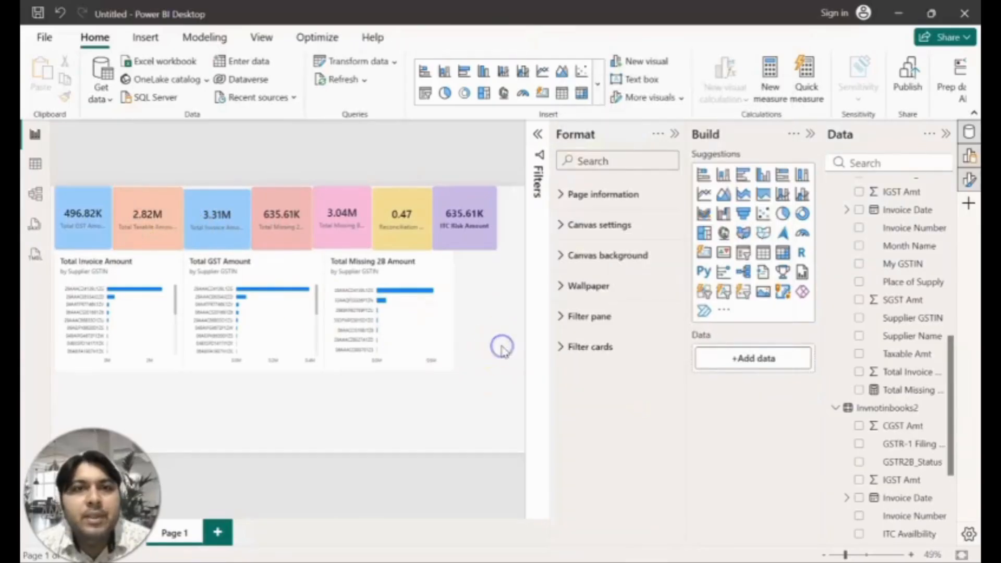
Turn off the titles of the Reconciliation card and the pink 3.04M Total Missing card.
click(391, 232)
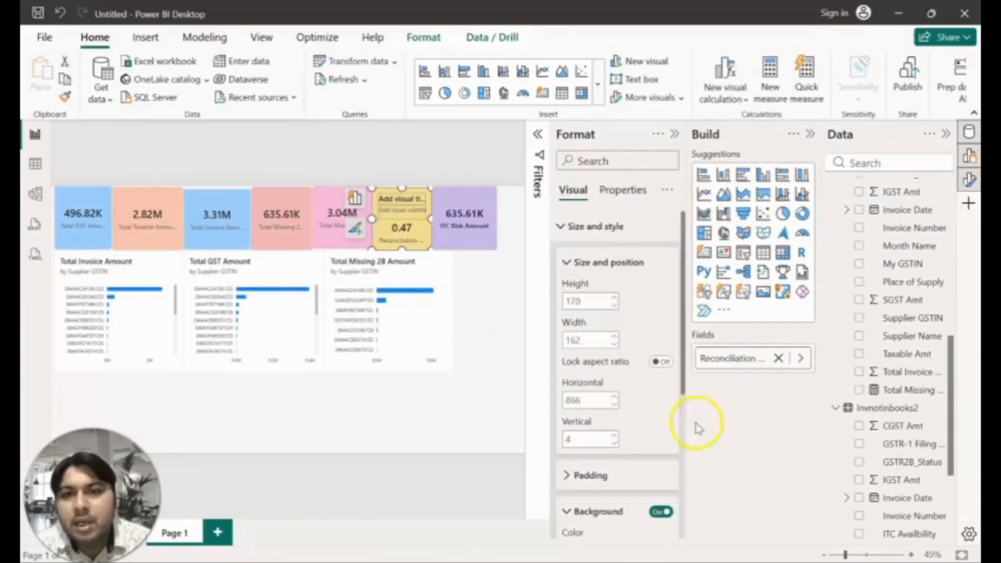
scroll(681, 386, down, 5)
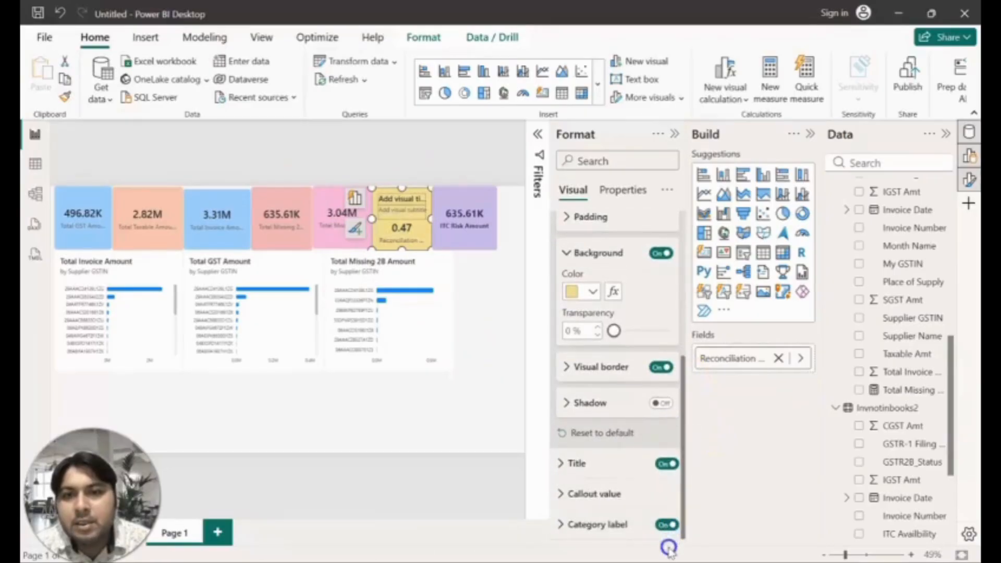
click(331, 230)
click(667, 464)
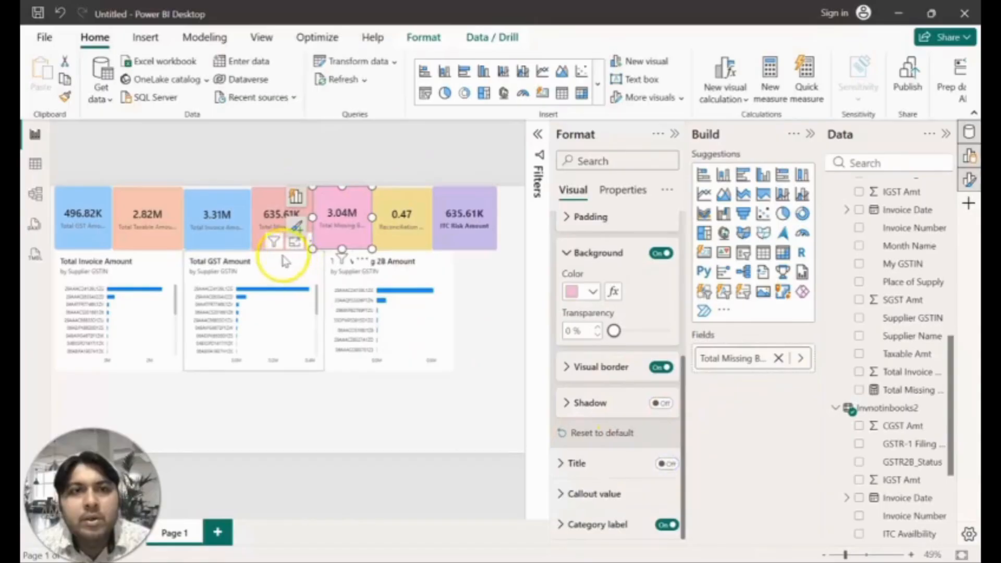
Turn off the titles of the Total GST Amount bar chart and the Total Invoice Amount card.
click(259, 244)
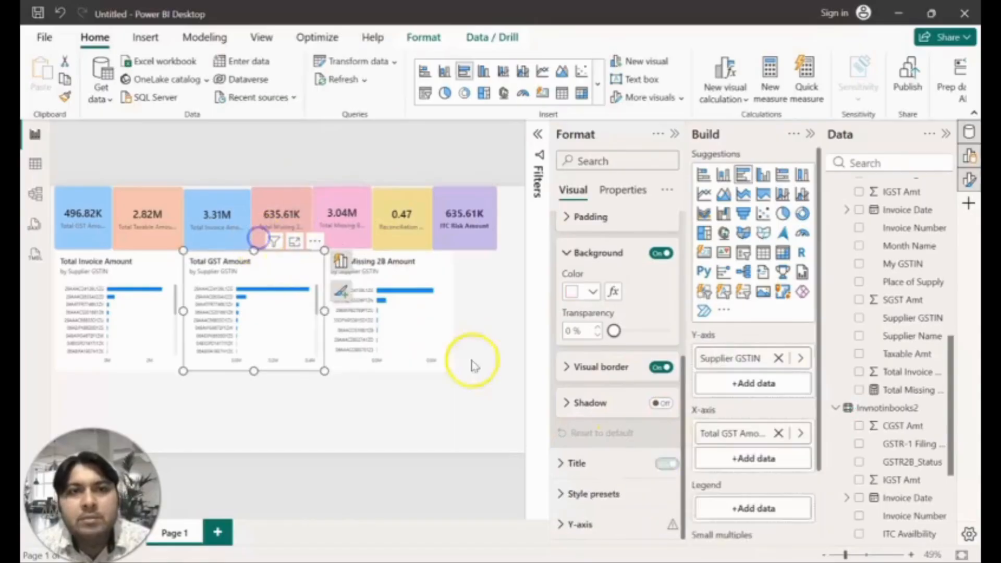
click(665, 464)
click(217, 219)
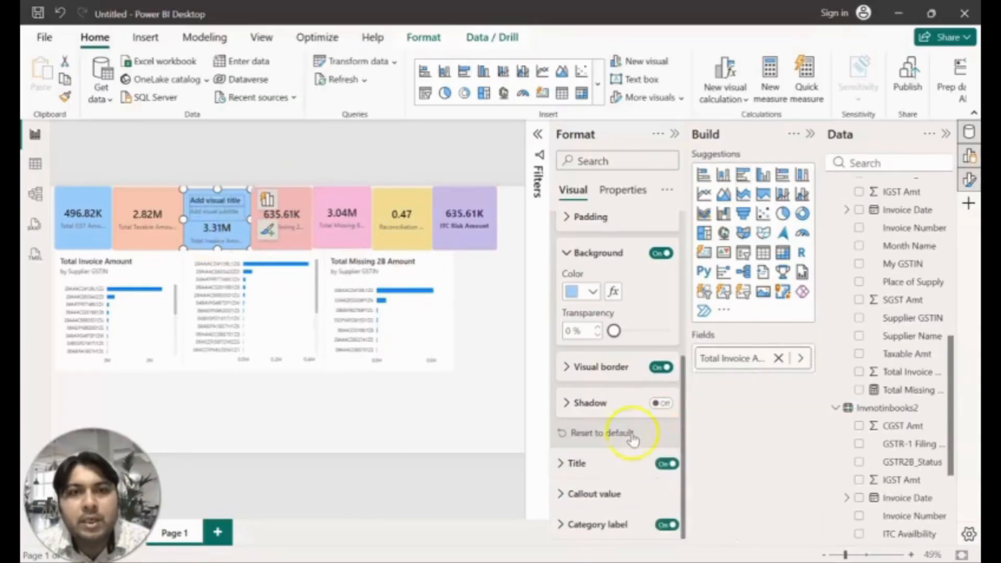
click(667, 465)
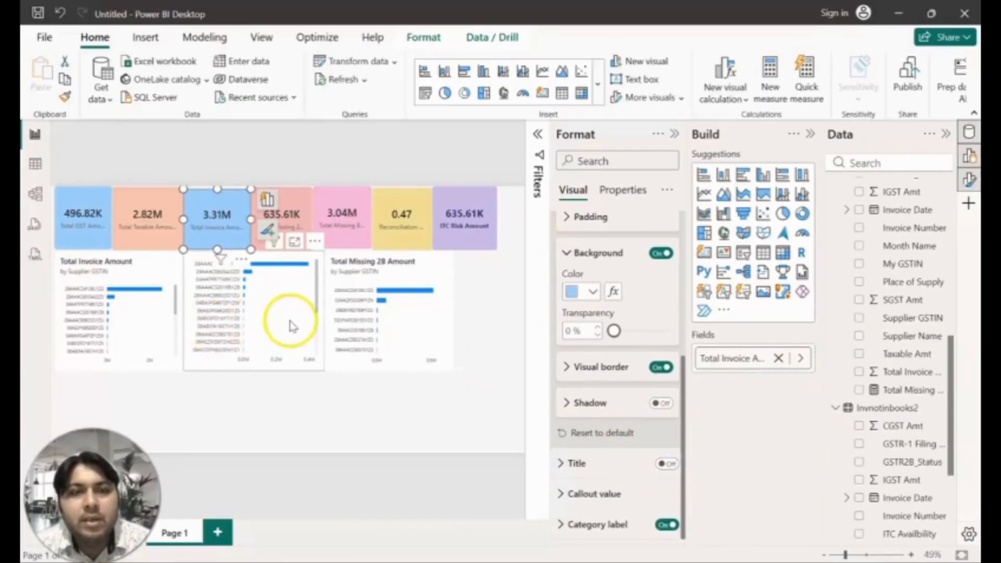
Turn the title of the Total GST Amount bar chart back on.
click(280, 338)
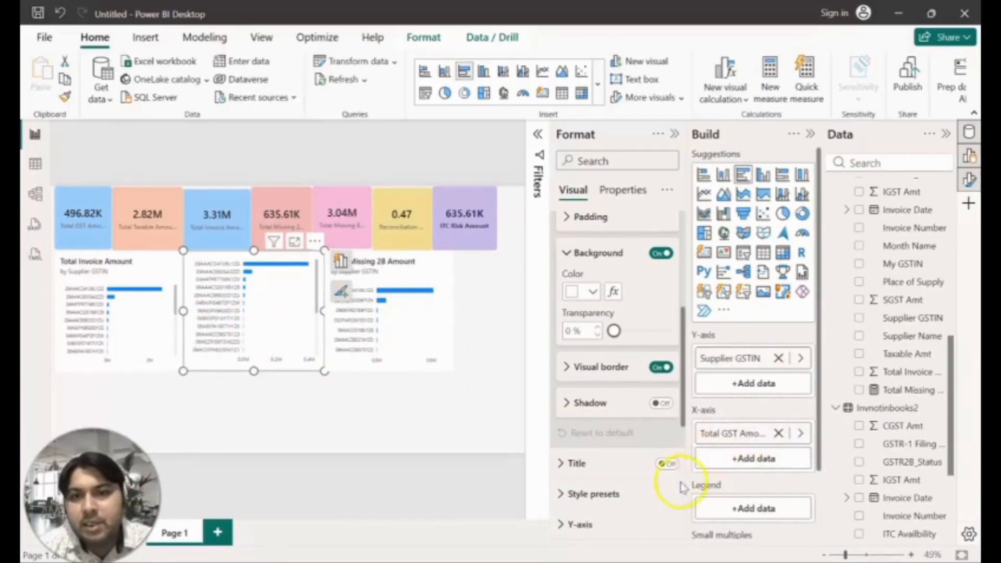
click(668, 464)
click(405, 430)
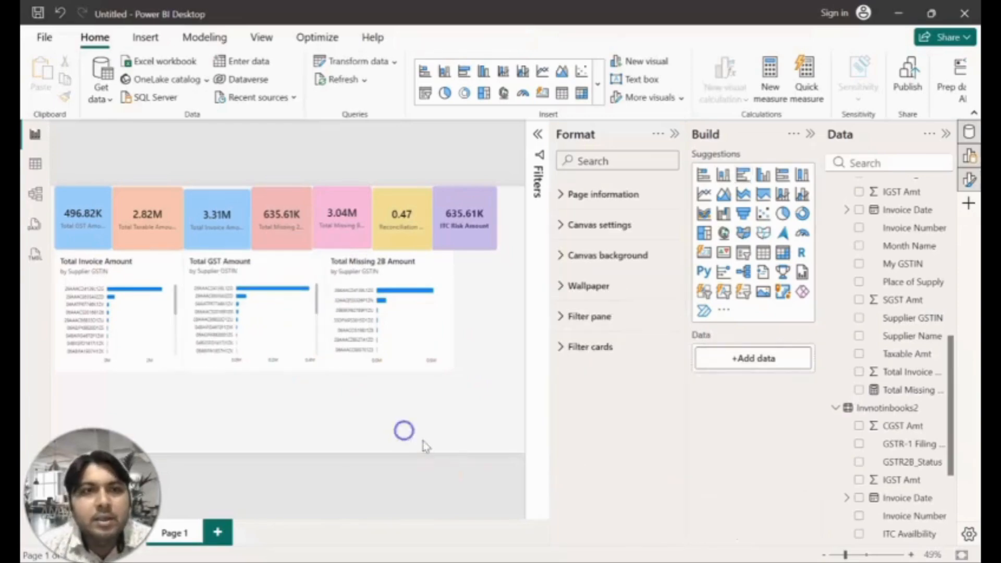
Turn off the Total Taxable Amount card's title and nudge the Total Invoice Amount card up into line with its neighbours.
click(142, 229)
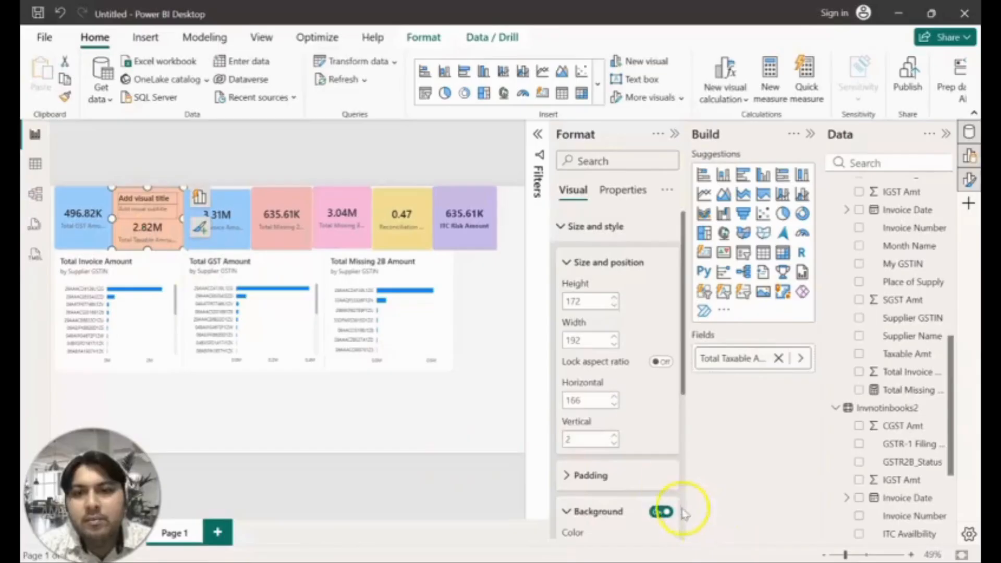
scroll(683, 513, down, 5)
click(406, 419)
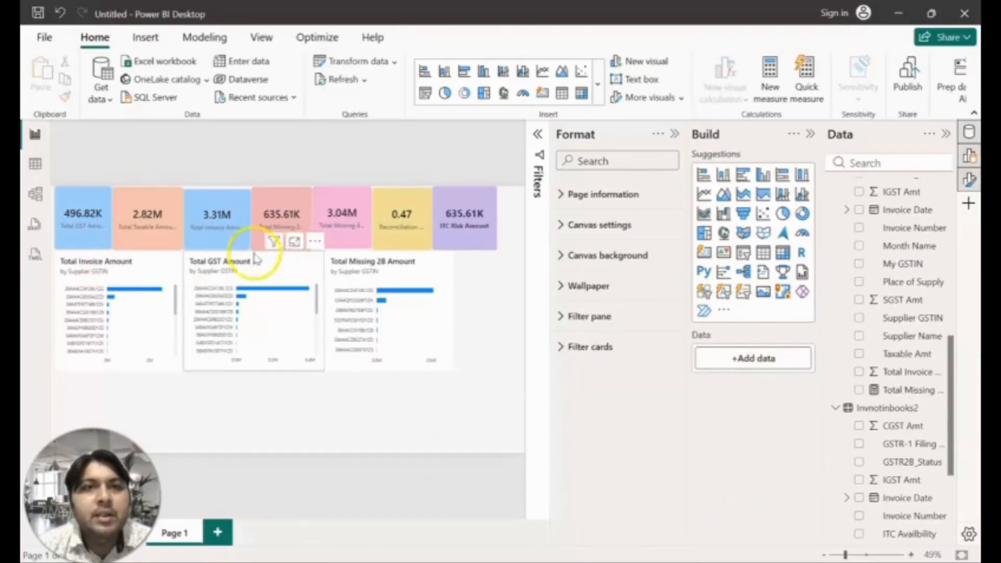
click(230, 228)
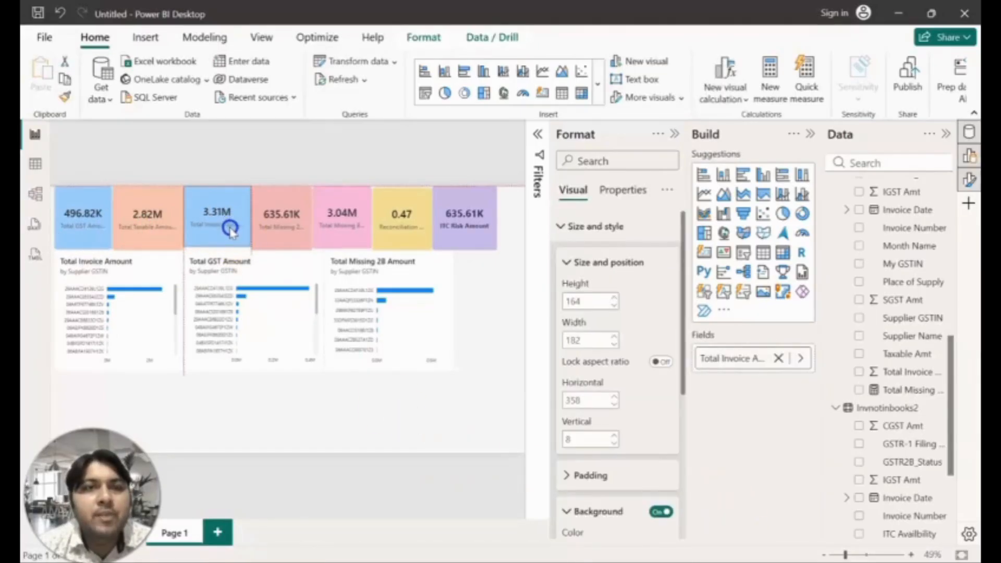
click(513, 352)
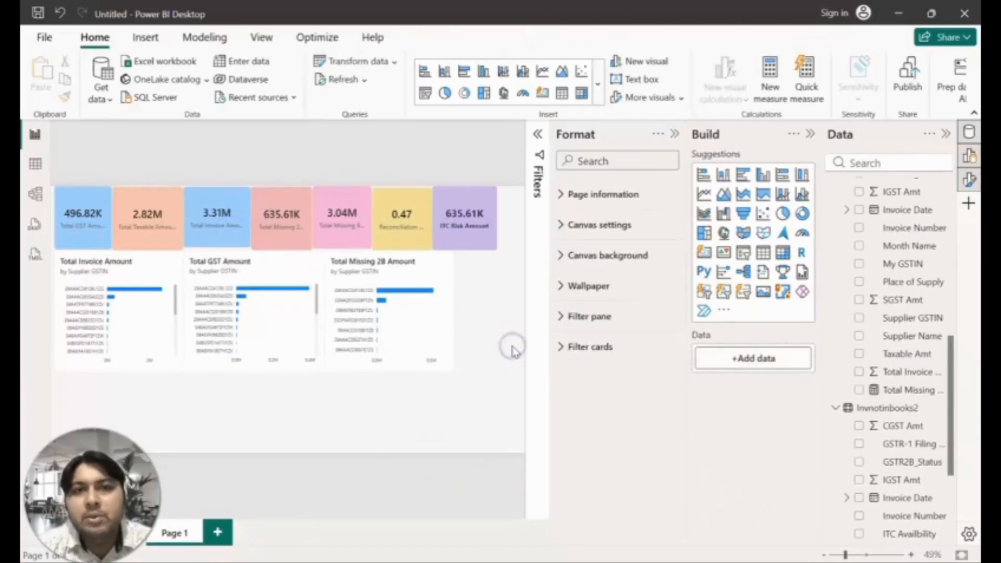
Set the Reconciliation card's callout value font to Segoe UI Bold.
click(387, 225)
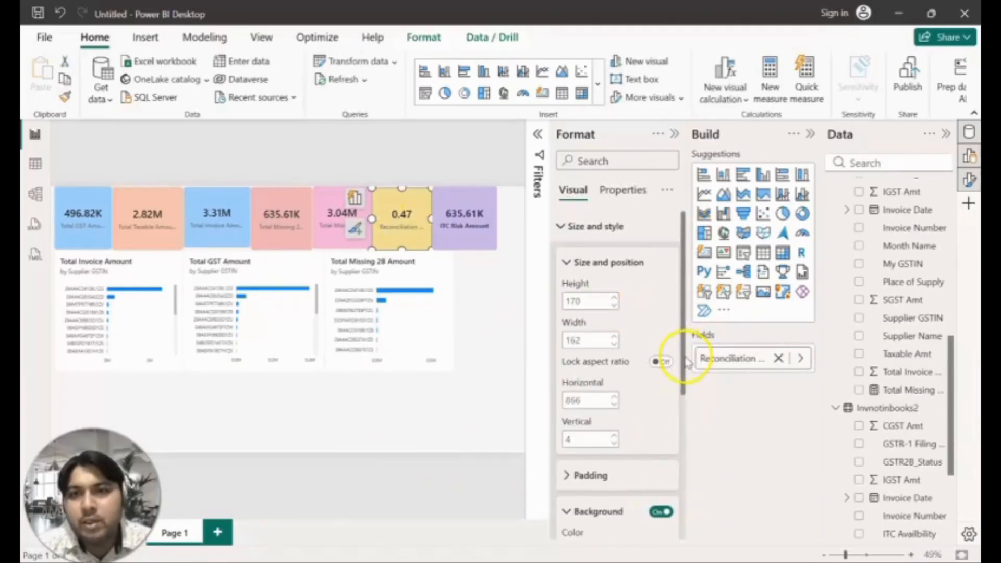
scroll(574, 470, down, 5)
click(559, 494)
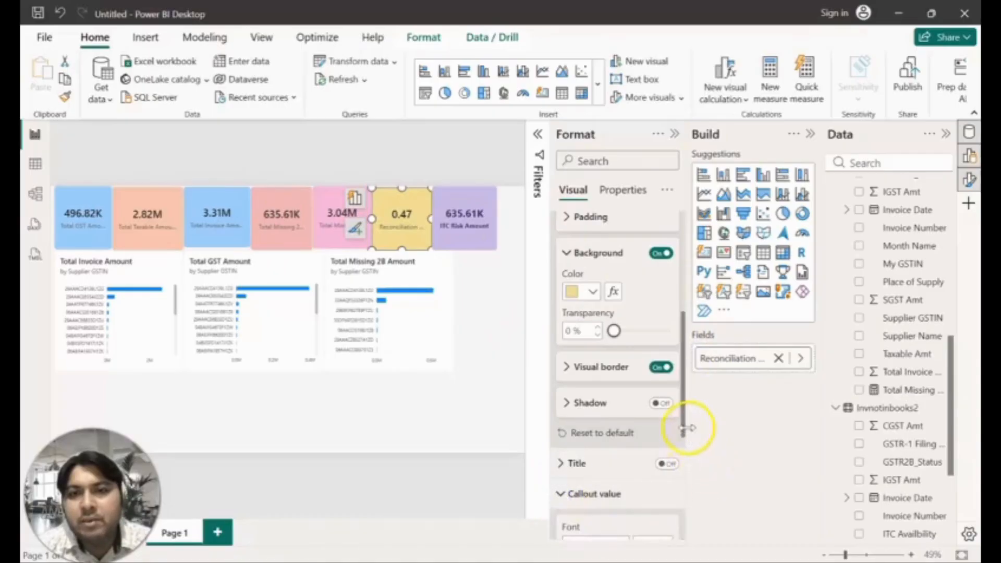
scroll(685, 436, down, 4)
click(620, 309)
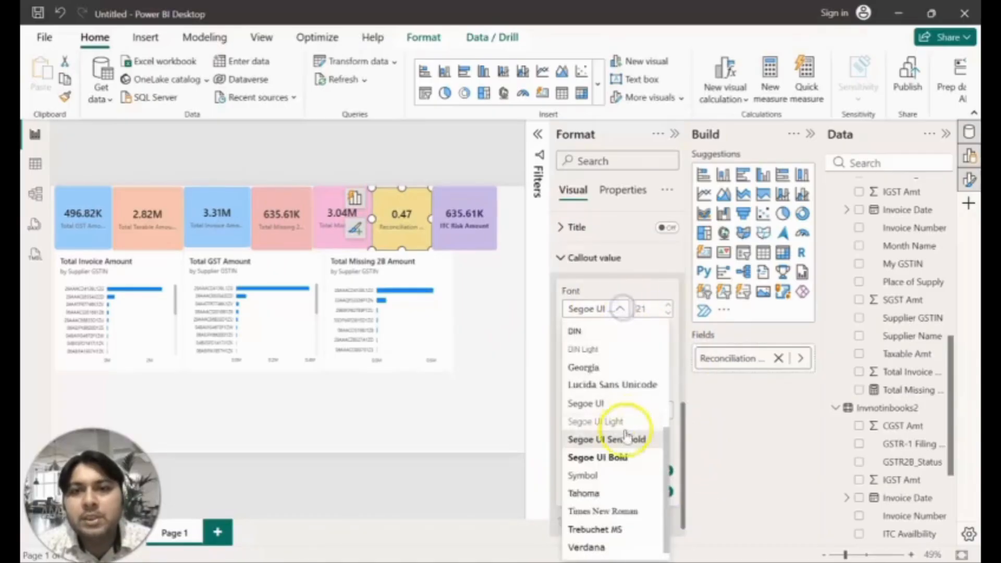
click(620, 457)
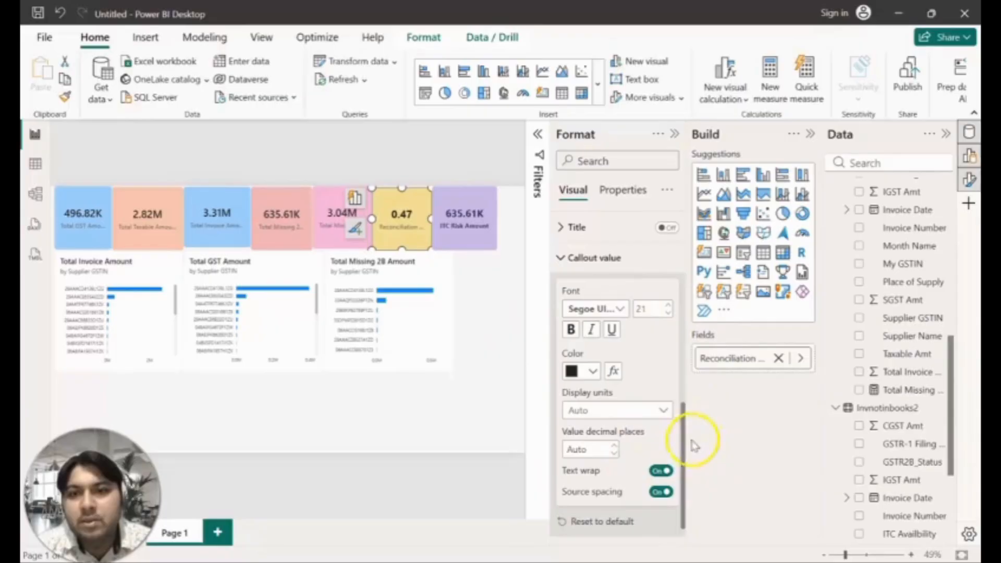
Set the Reconciliation card's category label font to Segoe UI Bold and apply bold formatting to it.
scroll(683, 453, down, 1)
click(559, 522)
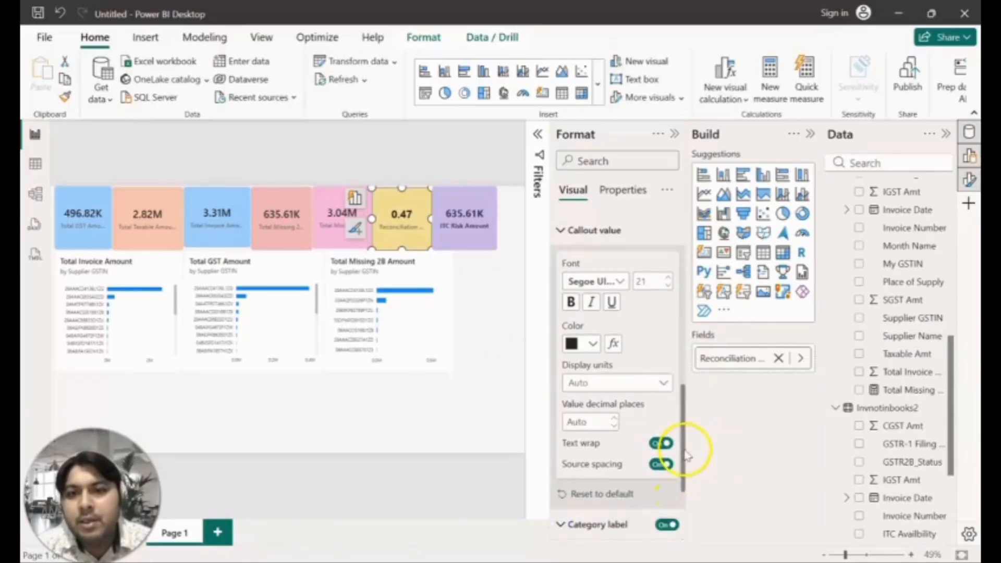
drag(683, 458, 678, 513)
click(620, 431)
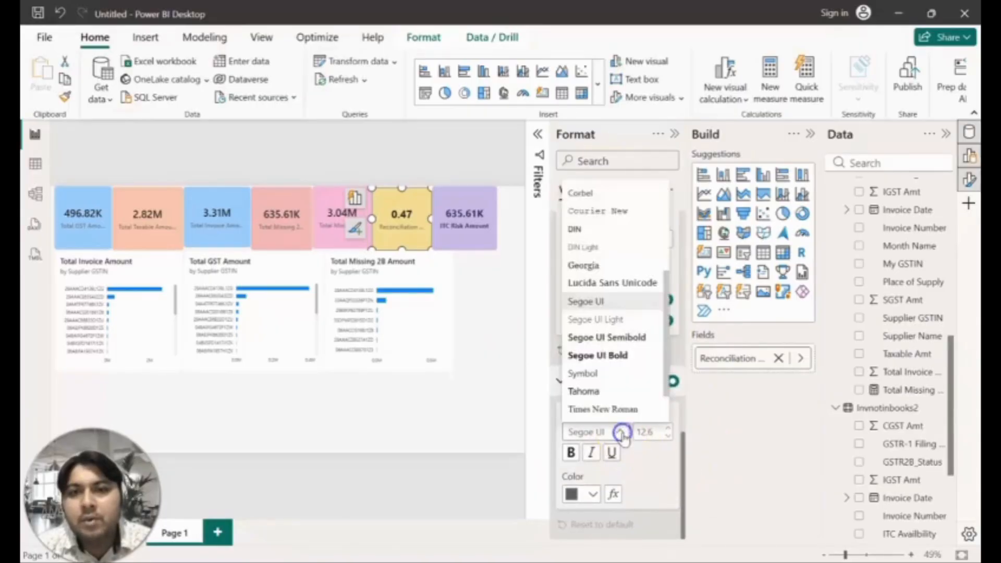
click(620, 355)
click(595, 486)
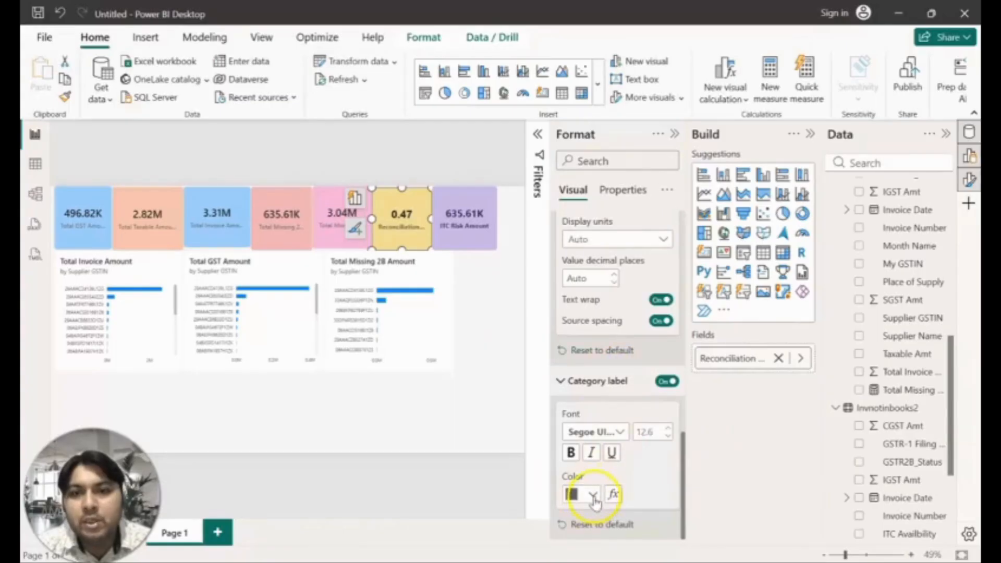
click(571, 453)
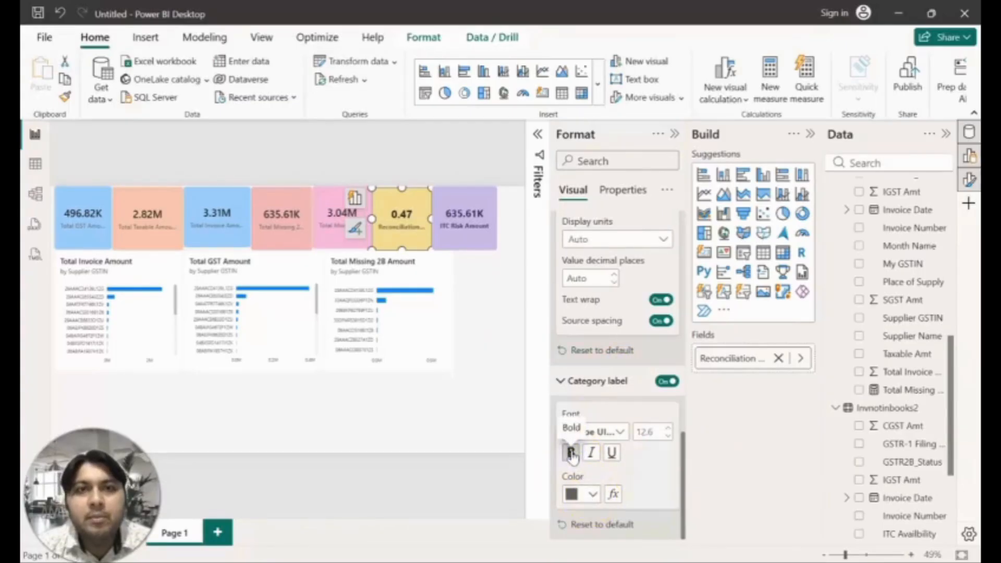
Deselect the Reconciliation card and hide the Build pane to give the report page more room.
click(457, 408)
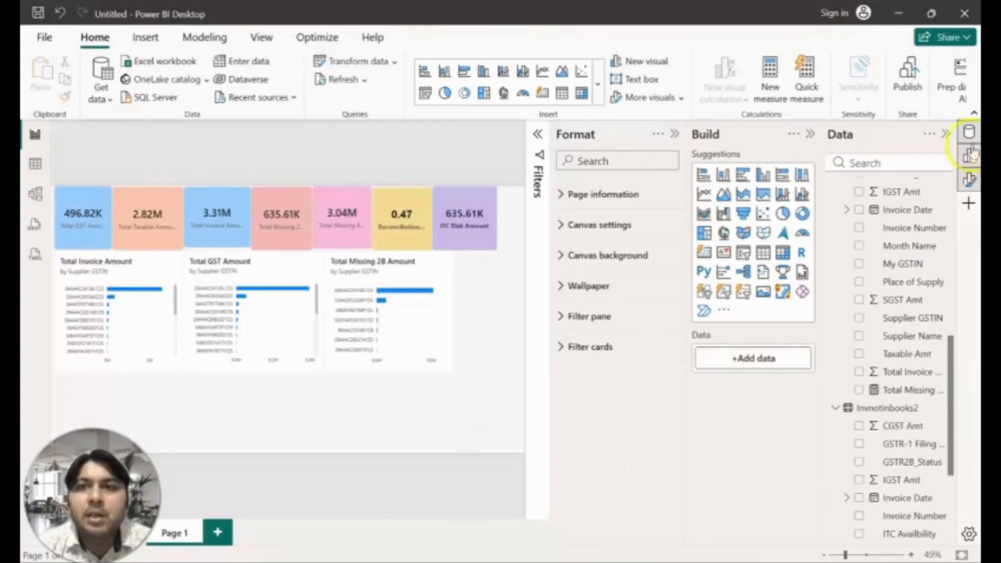
click(811, 135)
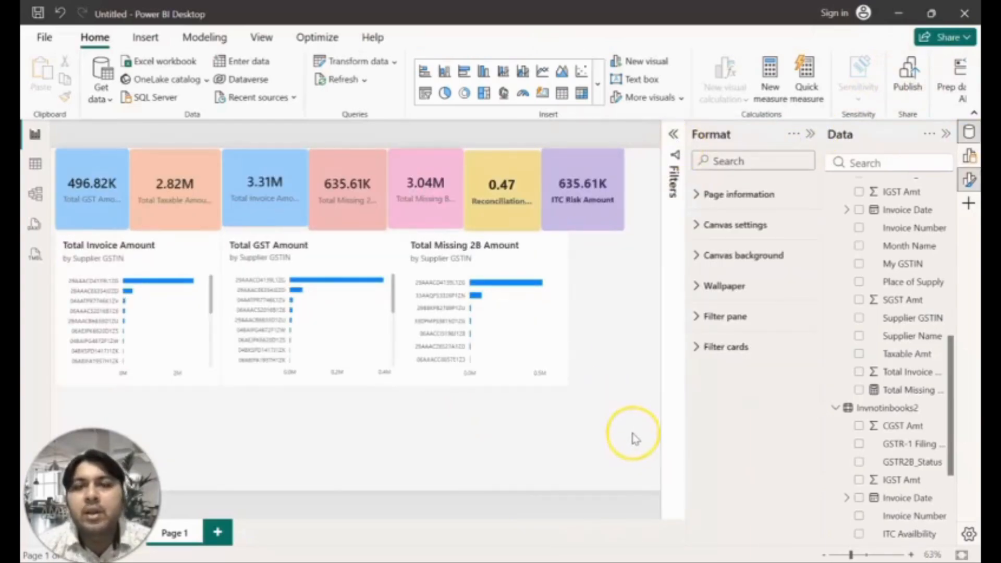
click(652, 409)
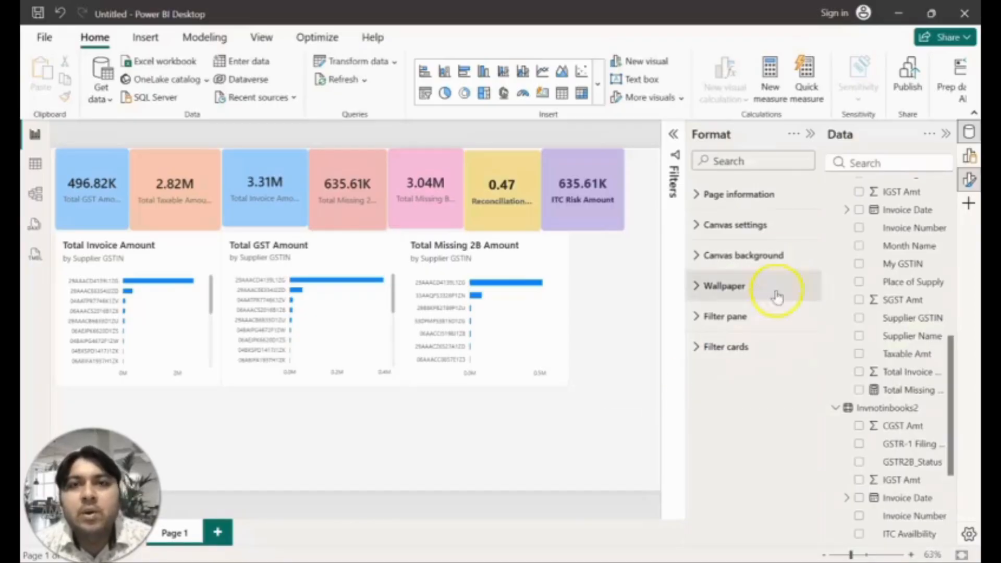
click(603, 350)
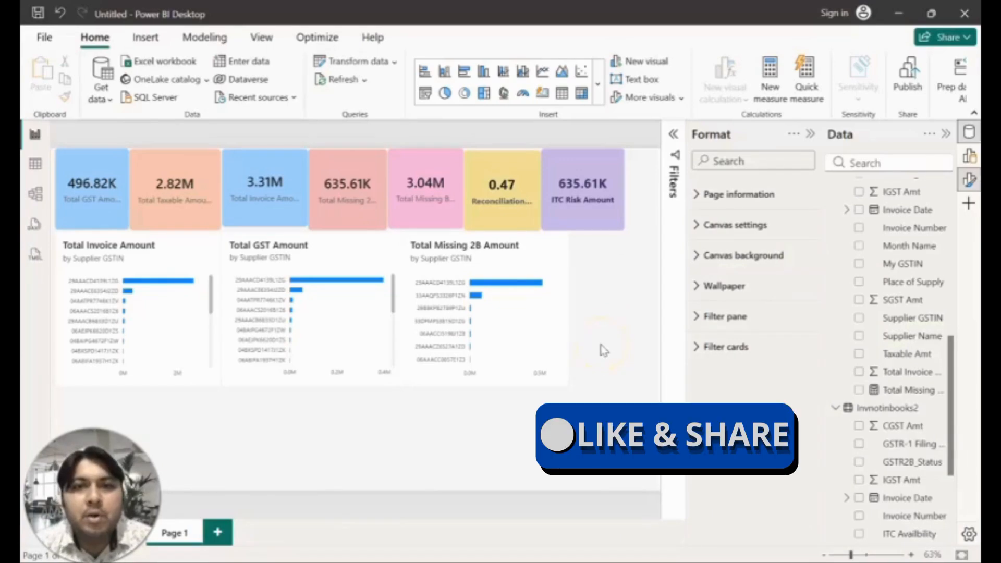